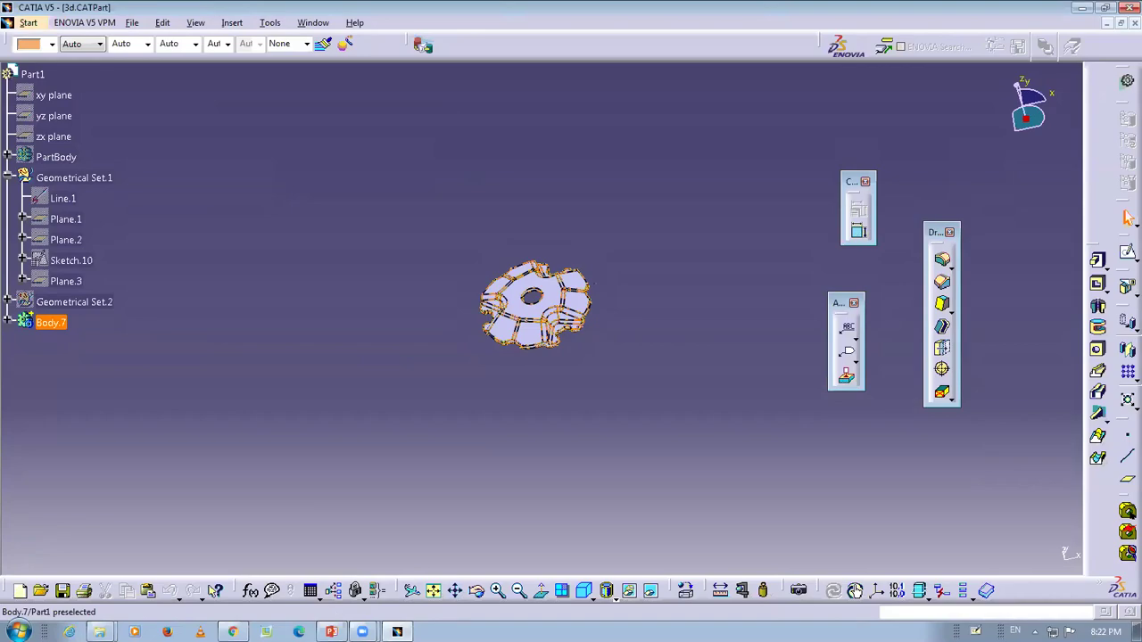
# - Switch to PowerPoint, display the Part Module slide, and return to the CATIA part
pyautogui.hotkey('alt', 'Tab')
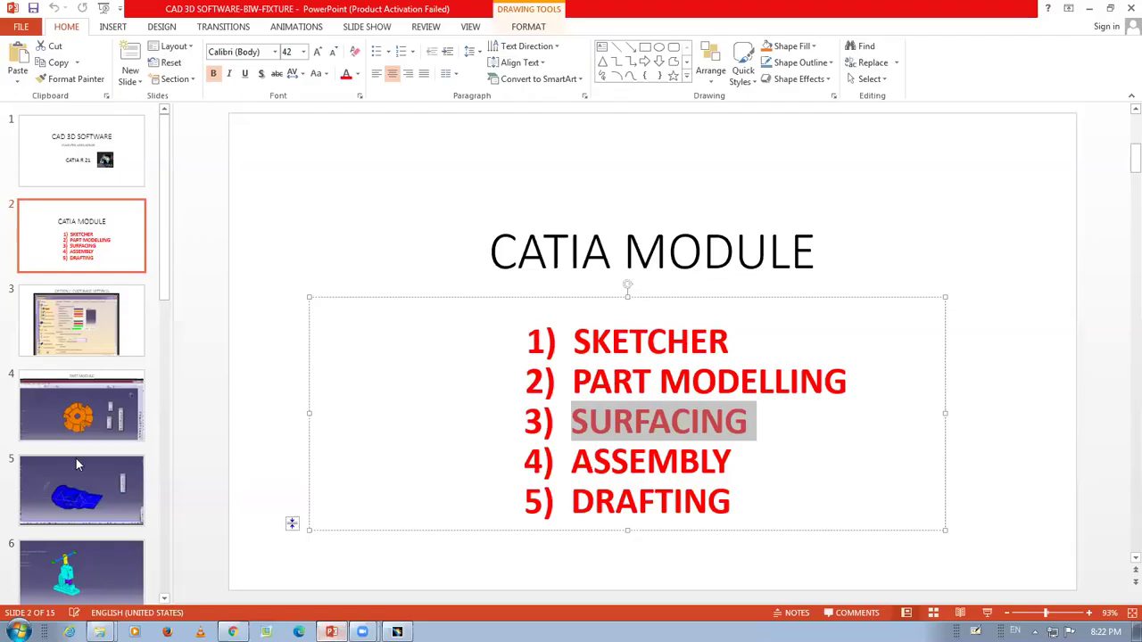
pyautogui.click(76, 440)
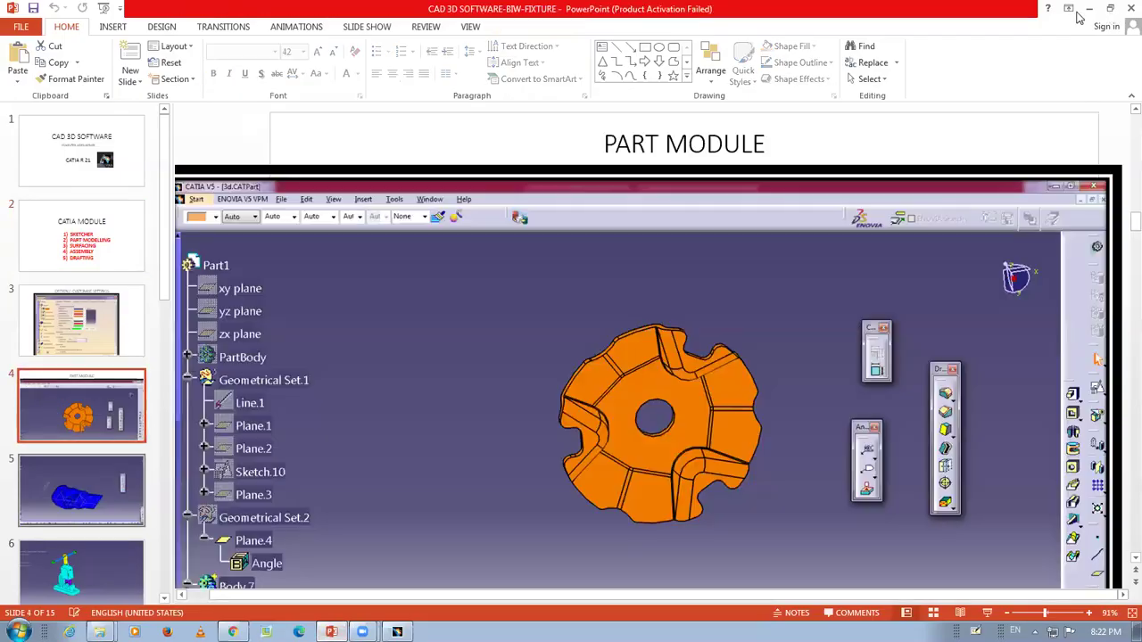
pyautogui.hotkey('alt', 'Tab')
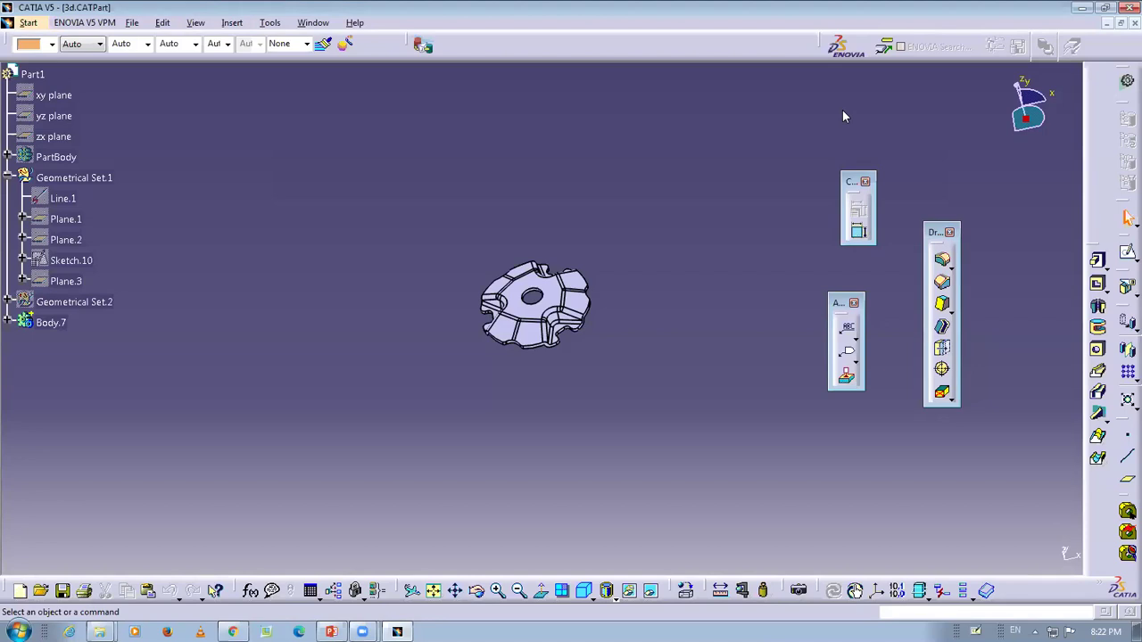
# - Review the Cgr Management options for Product Structure and close the Options dialog
pyautogui.click(270, 24)
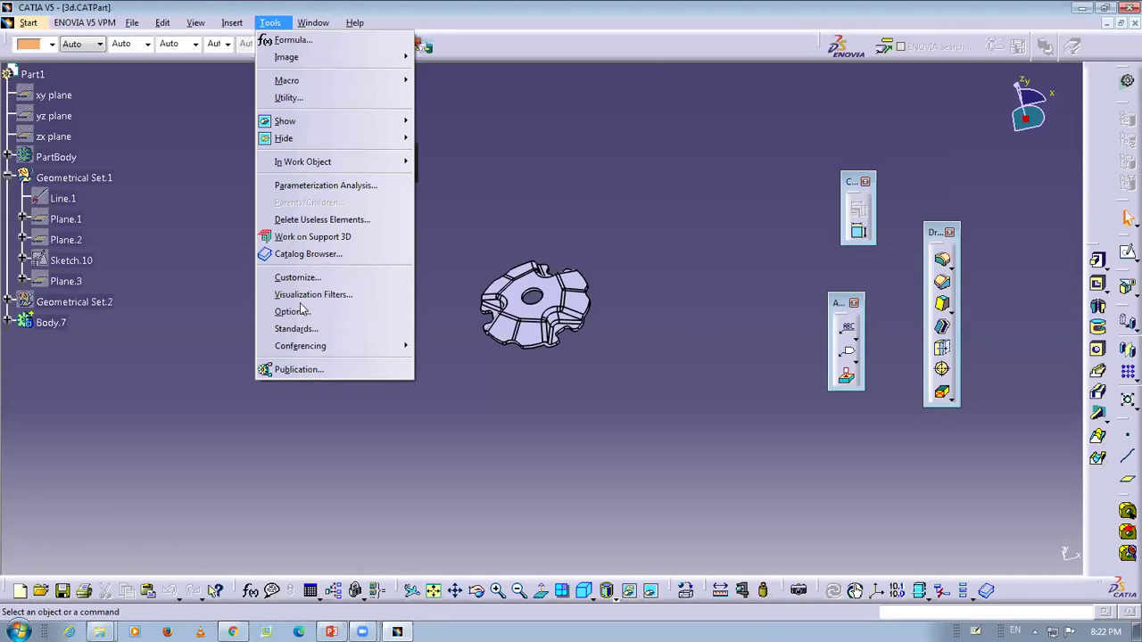
pyautogui.click(525, 214)
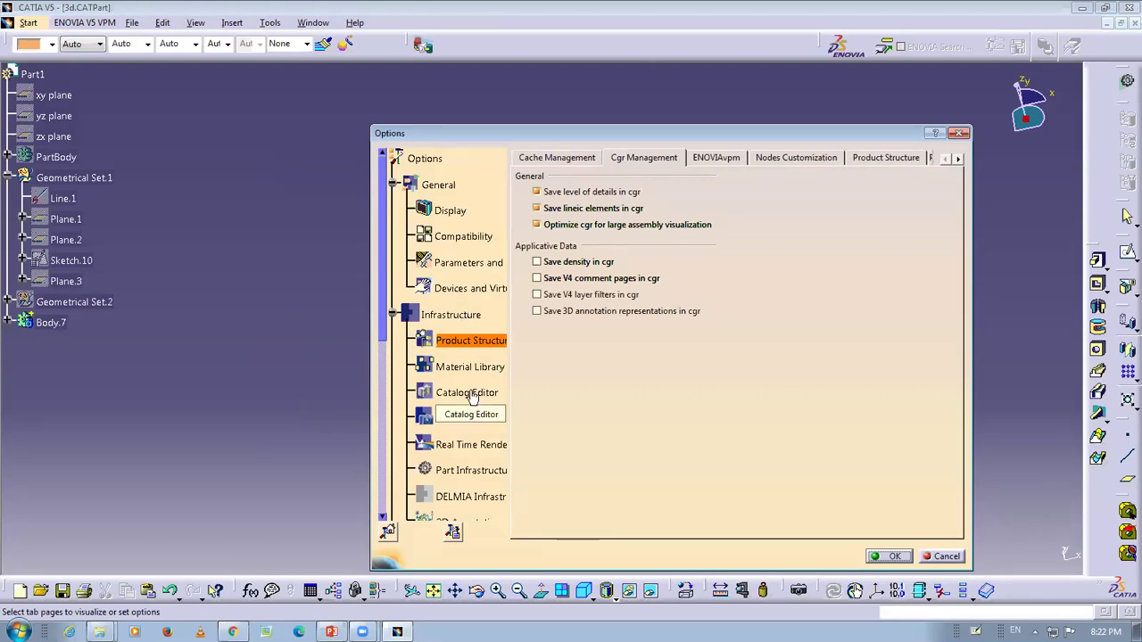
pyautogui.click(535, 207)
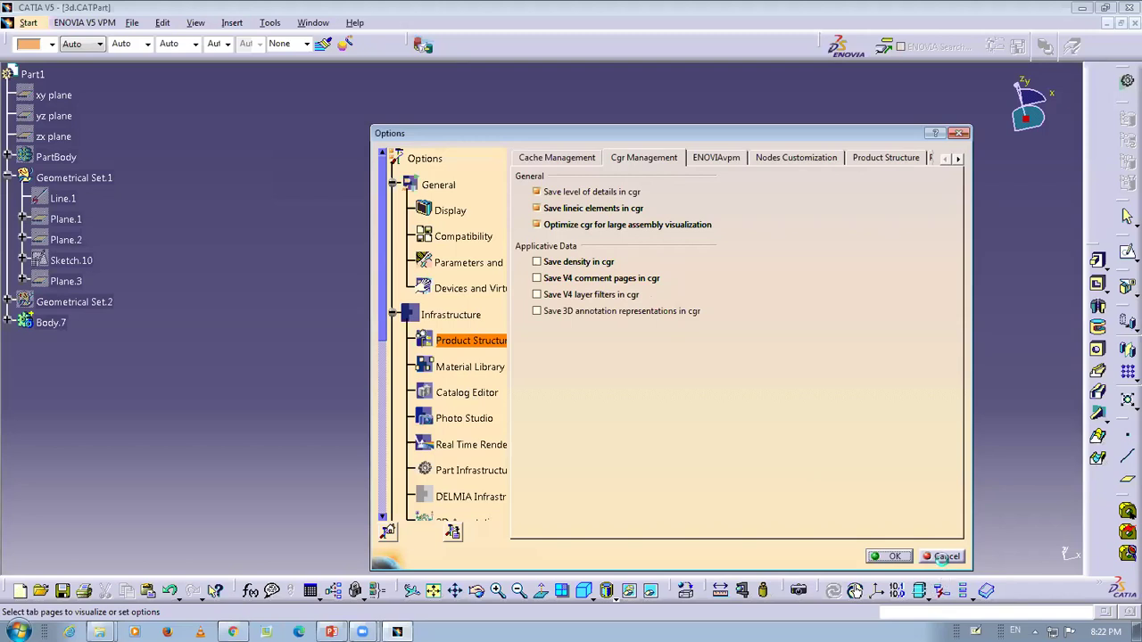
pyautogui.press('Return')
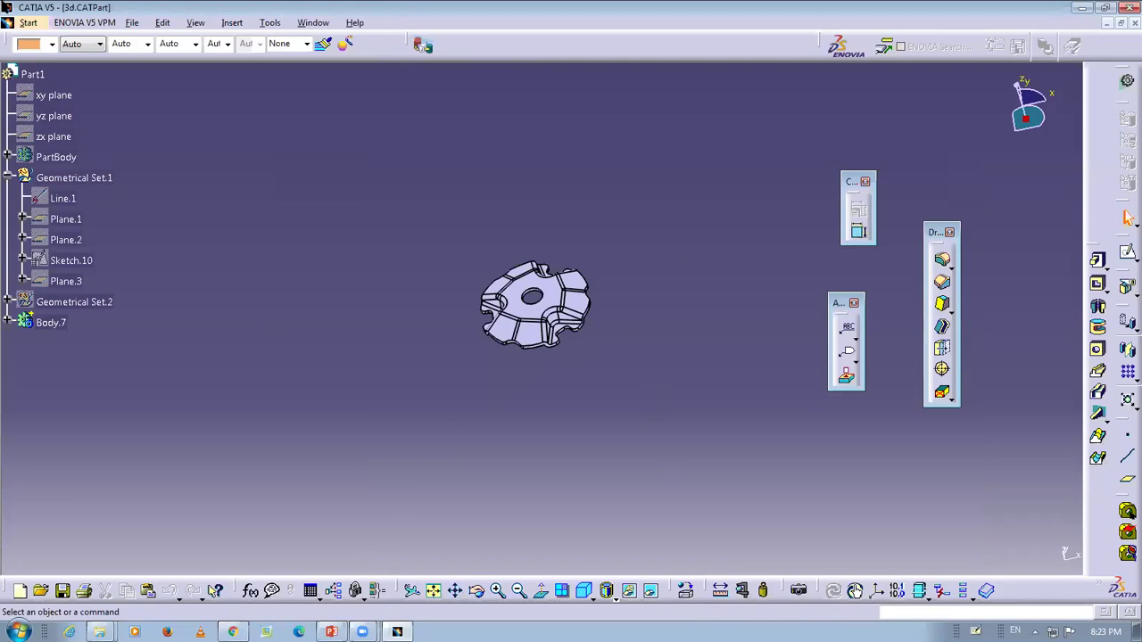
# - Review the toolbar, command and general option pages of the Customize dialog and close it
pyautogui.click(271, 24)
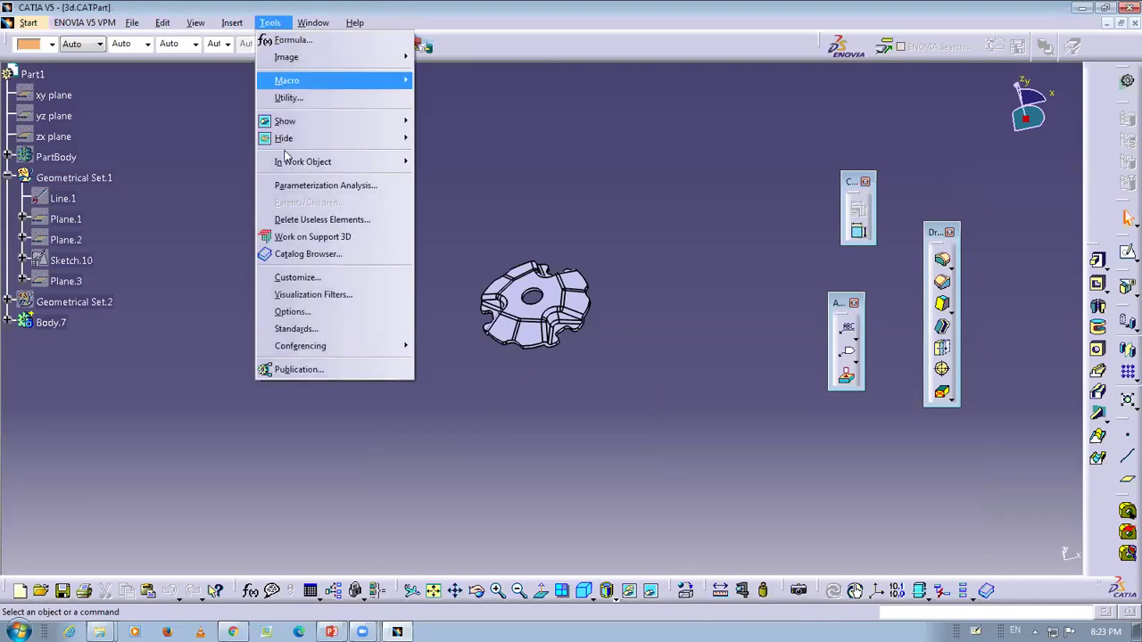
pyautogui.click(302, 277)
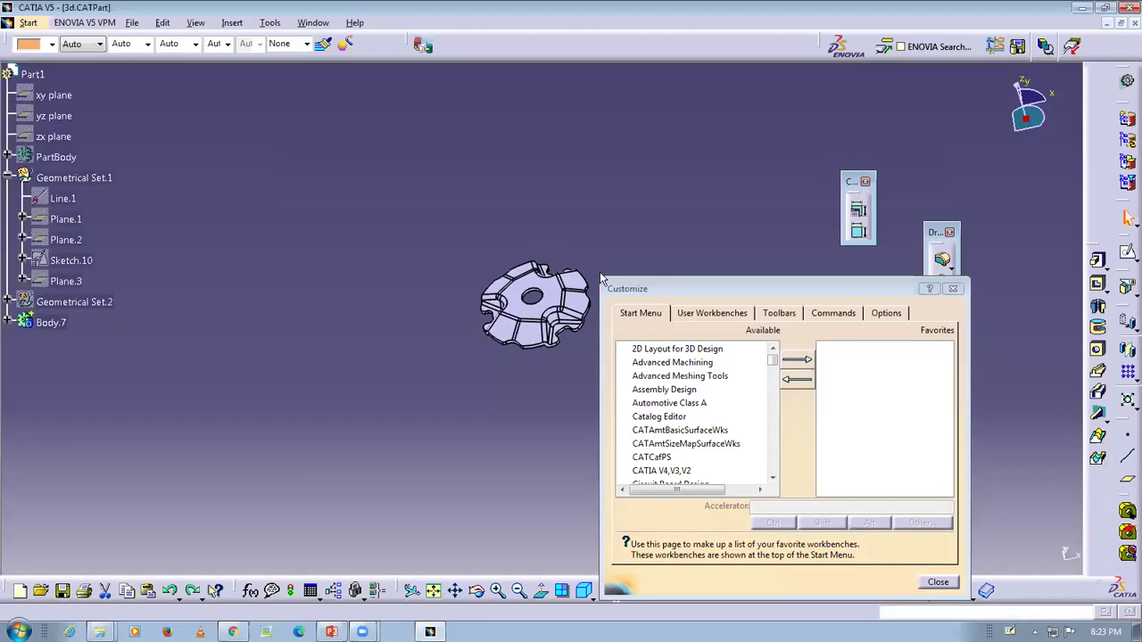
pyautogui.click(778, 313)
pyautogui.click(834, 313)
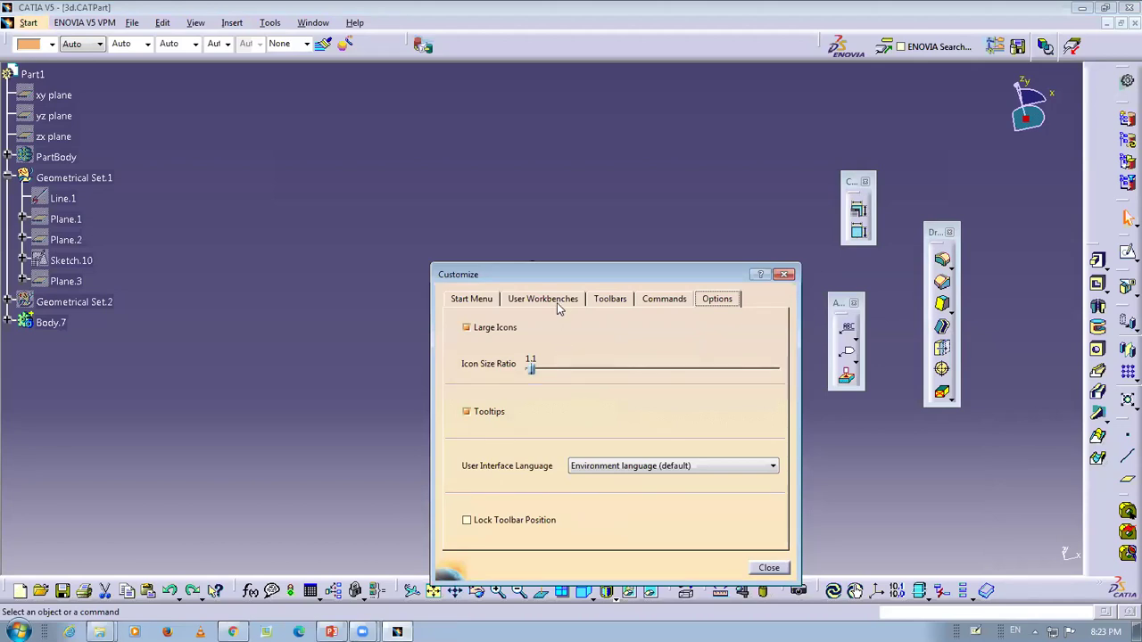
pyautogui.click(611, 299)
pyautogui.click(662, 299)
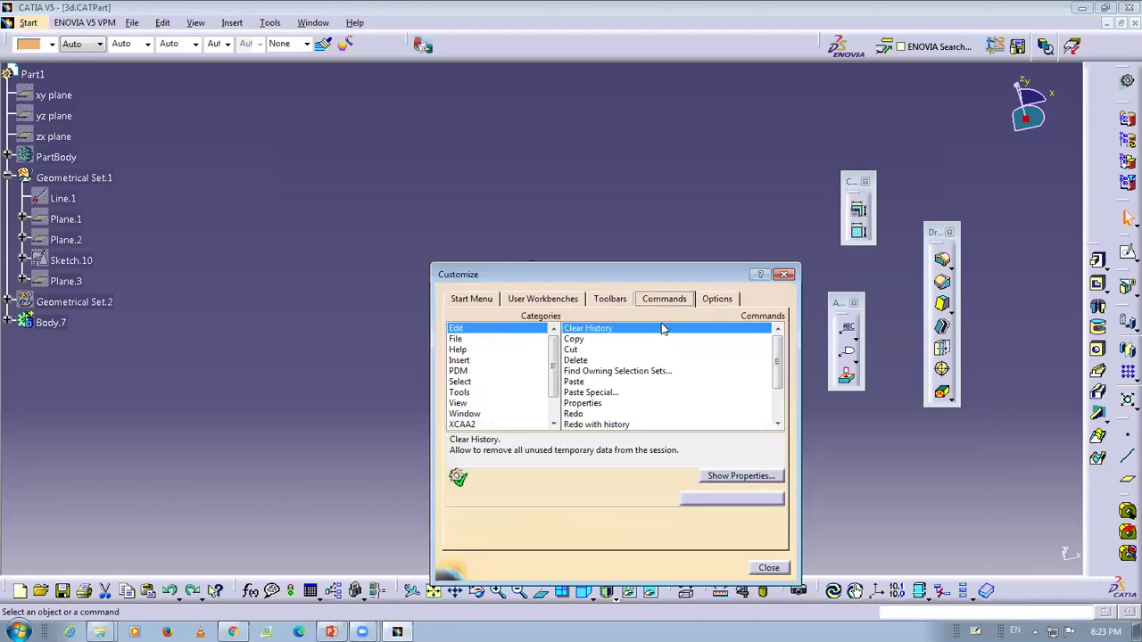
pyautogui.click(783, 275)
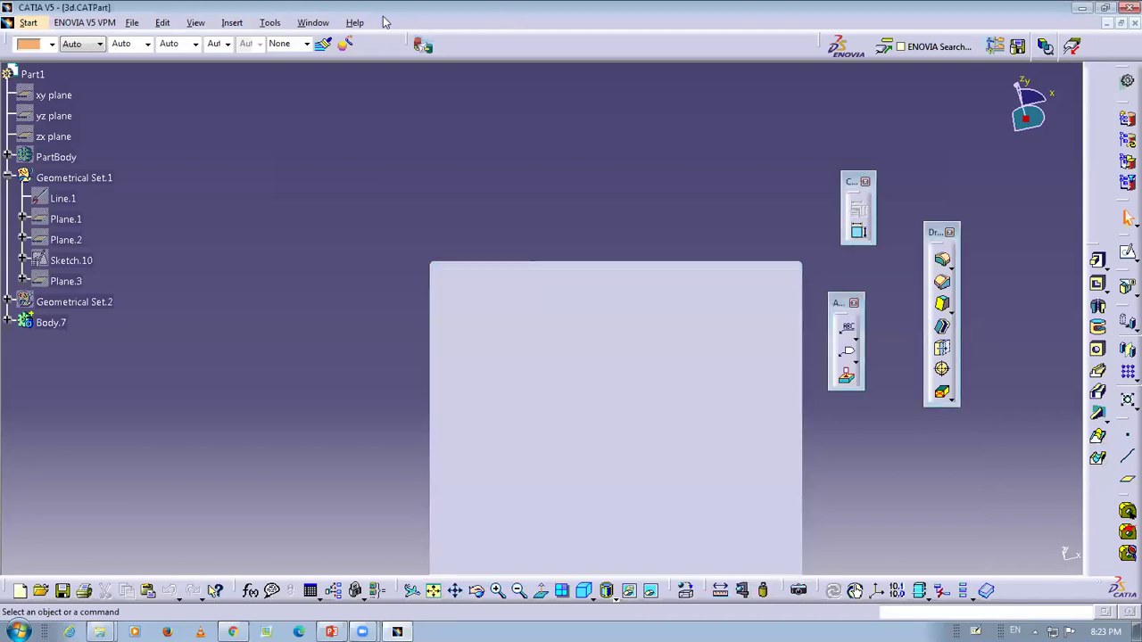
pyautogui.click(313, 22)
pyautogui.moveTo(267, 22)
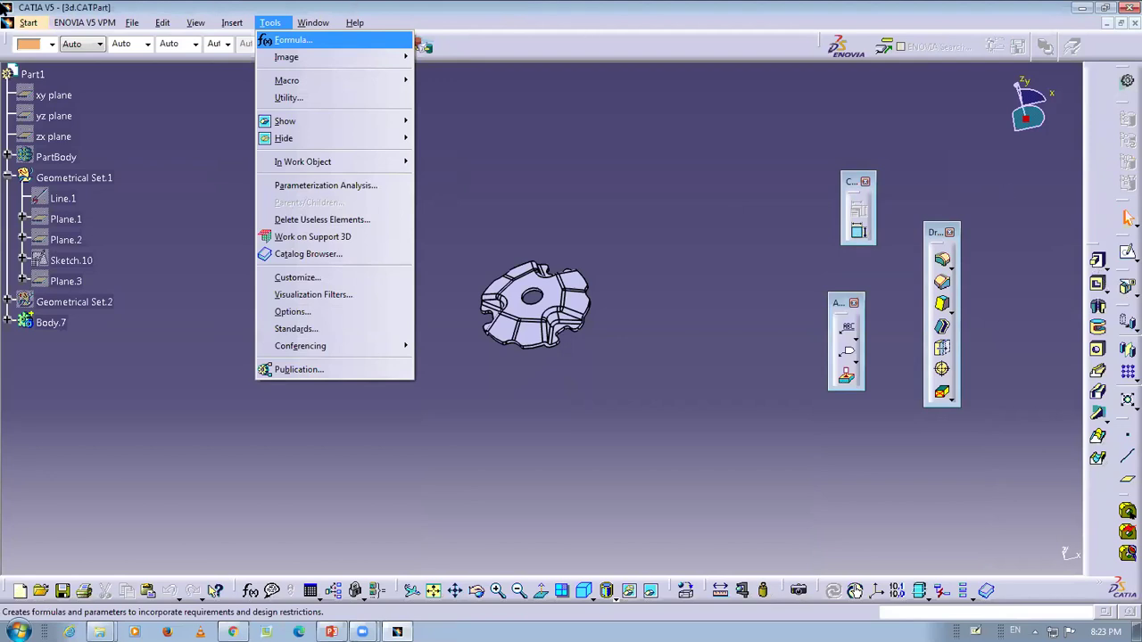
pyautogui.click(232, 23)
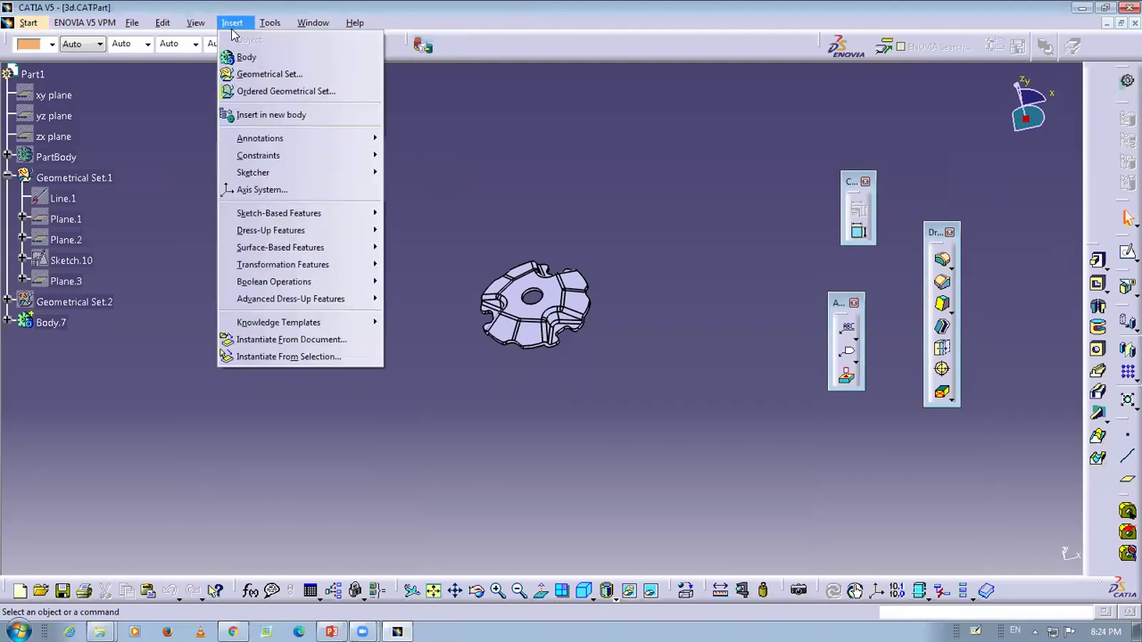
pyautogui.click(190, 128)
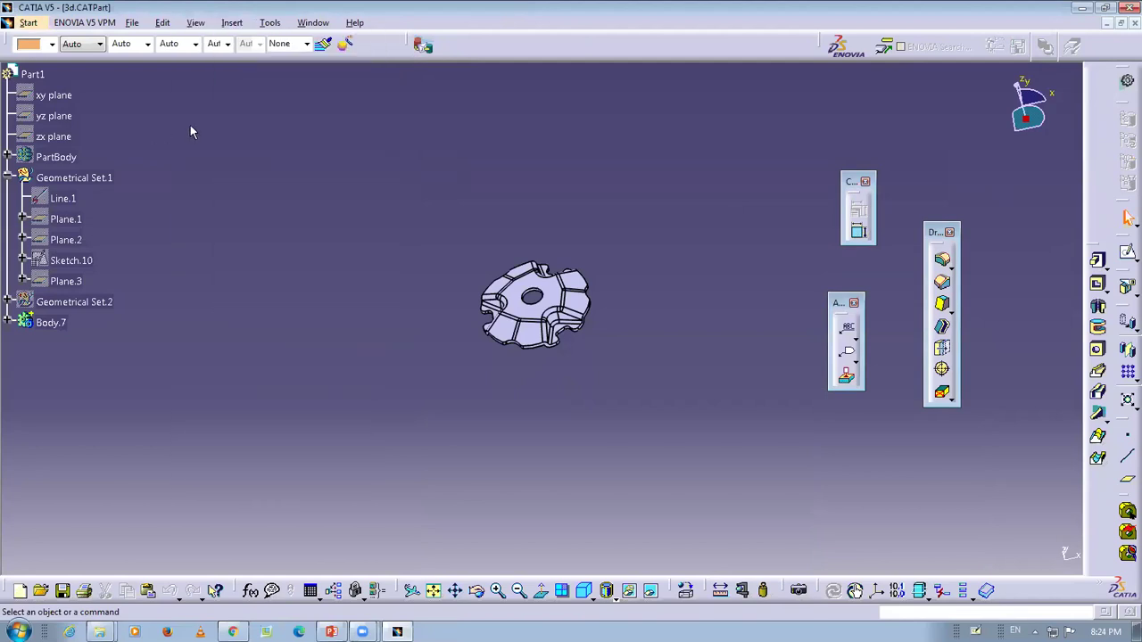
pyautogui.click(162, 23)
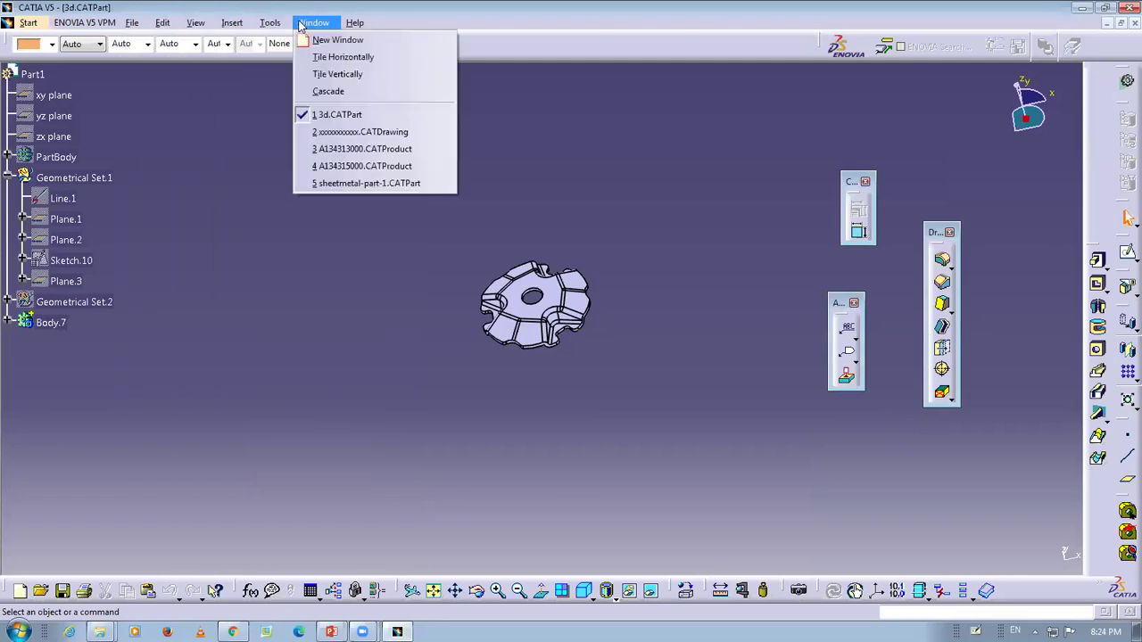
pyautogui.press('Down')
pyautogui.press('Down')
pyautogui.press('Down')
pyautogui.press('Down')
pyautogui.press('Down')
pyautogui.press('Down')
pyautogui.press('Down')
pyautogui.press('Down')
pyautogui.press('Down')
pyautogui.press('Escape')
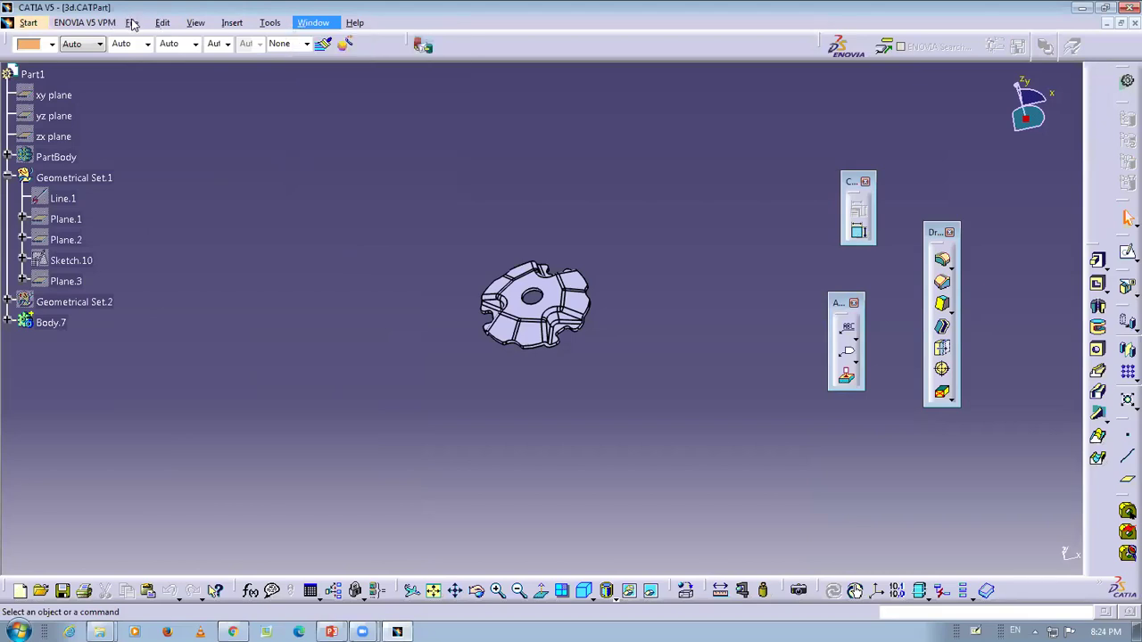
pyautogui.press('Left')
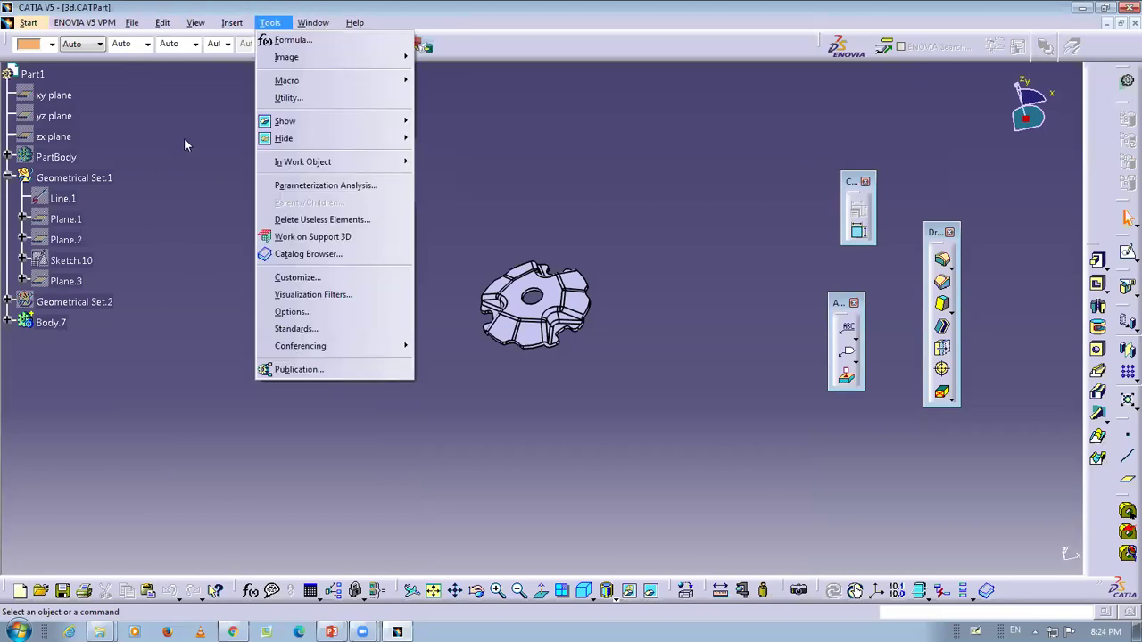
pyautogui.press('Right')
pyautogui.moveTo(136, 25)
pyautogui.press('Up')
pyautogui.press('Up')
pyautogui.press('Up')
pyautogui.press('Up')
pyautogui.press('Up')
pyautogui.press('Up')
pyautogui.press('Up')
pyautogui.press('Up')
pyautogui.press('Up')
pyautogui.press('Up')
pyautogui.press('Up')
pyautogui.press('Up')
pyautogui.press('Up')
pyautogui.press('Up')
pyautogui.press('Up')
pyautogui.press('Up')
pyautogui.press('Up')
pyautogui.press('Up')
pyautogui.press('Up')
pyautogui.press('Up')
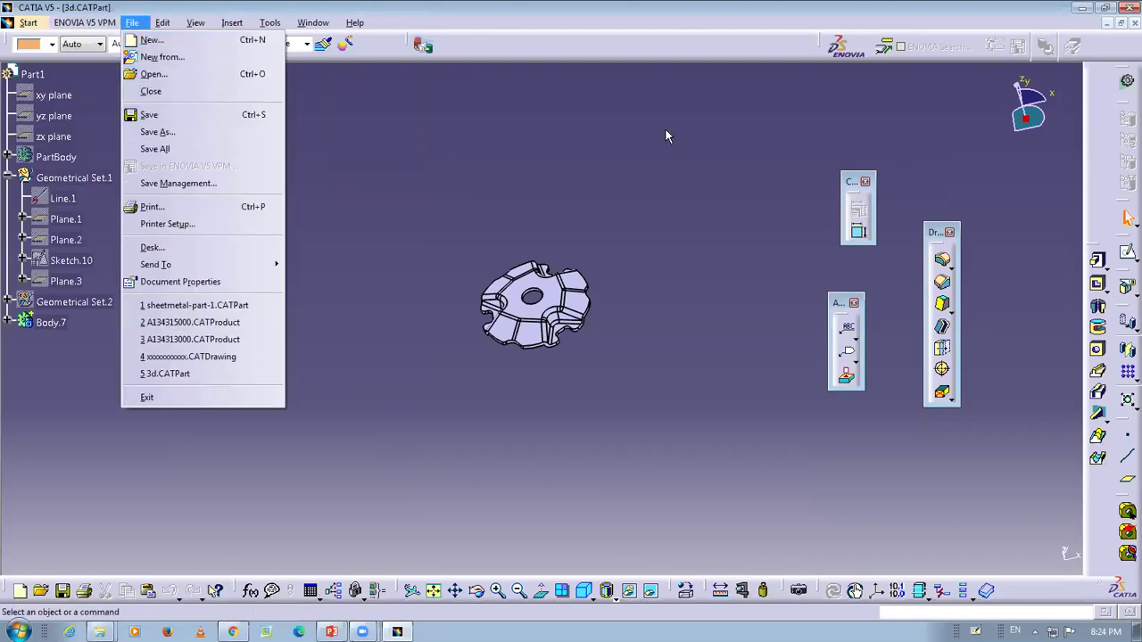
pyautogui.press('Escape')
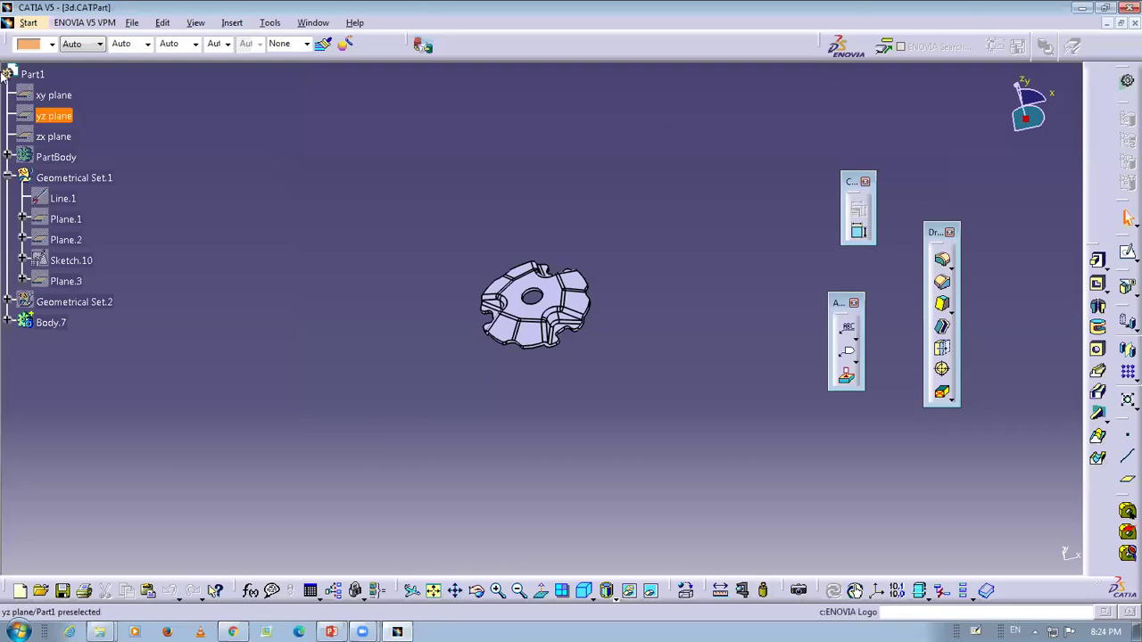
# - Show the hidden xy, yz and zx reference planes of the part
pyautogui.click(51, 98)
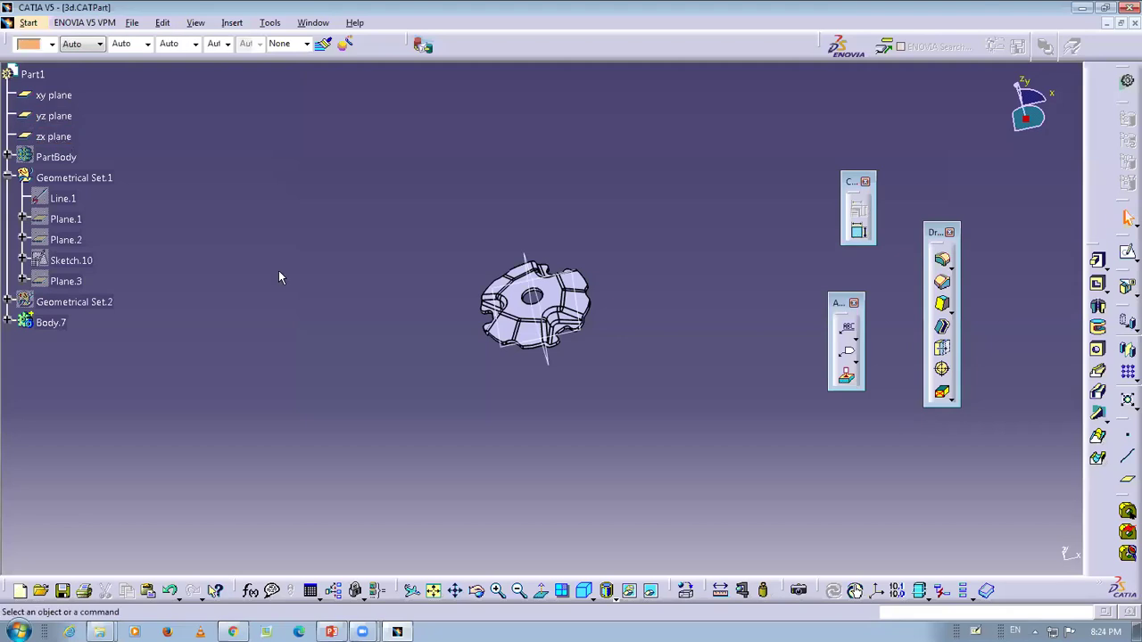
pyautogui.moveTo(438, 310); pyautogui.dragTo(539, 305, button='middle')
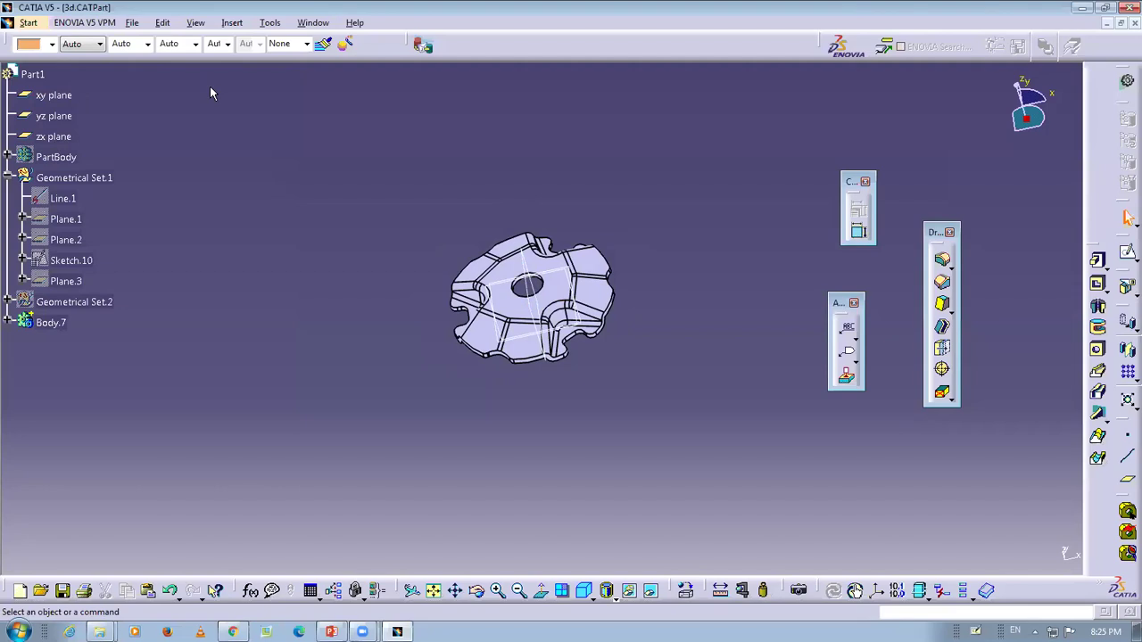
# - Examine the document types available for a new file, including Part, Product and ProcessLibrary, without creating one
pyautogui.click(28, 23)
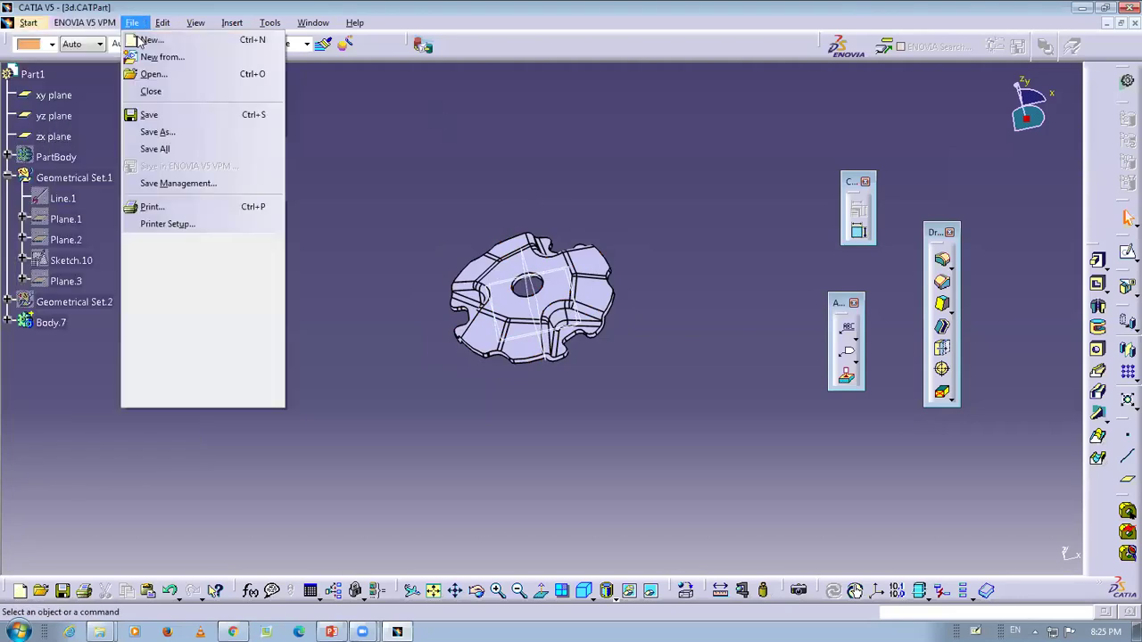
pyautogui.click(147, 40)
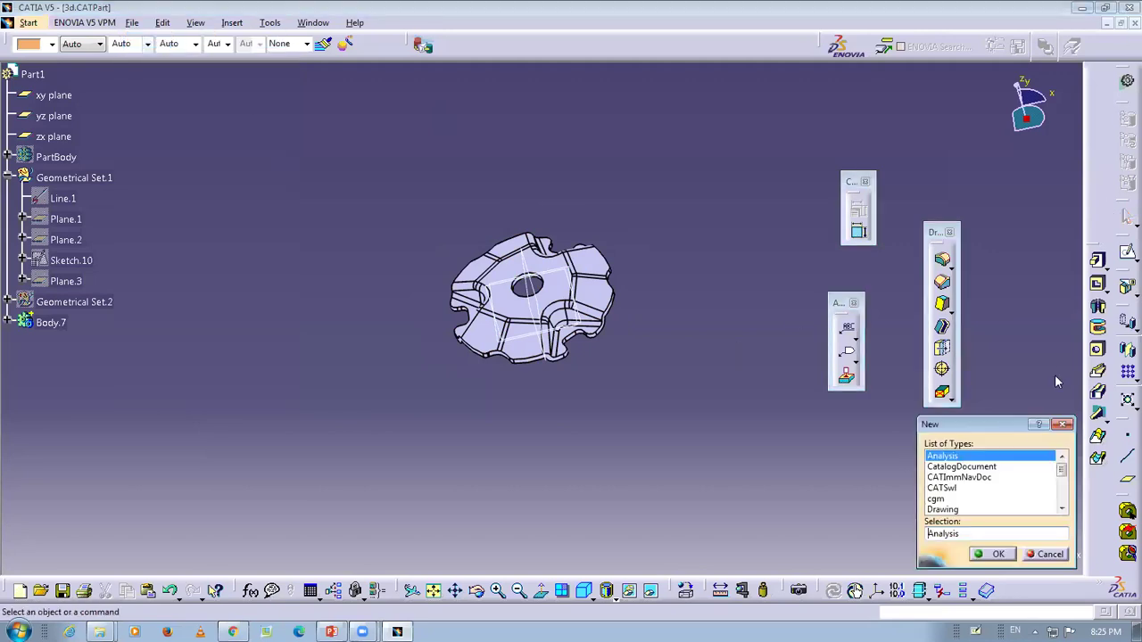
pyautogui.click(961, 489)
pyautogui.scroll(-3, 955, 491)
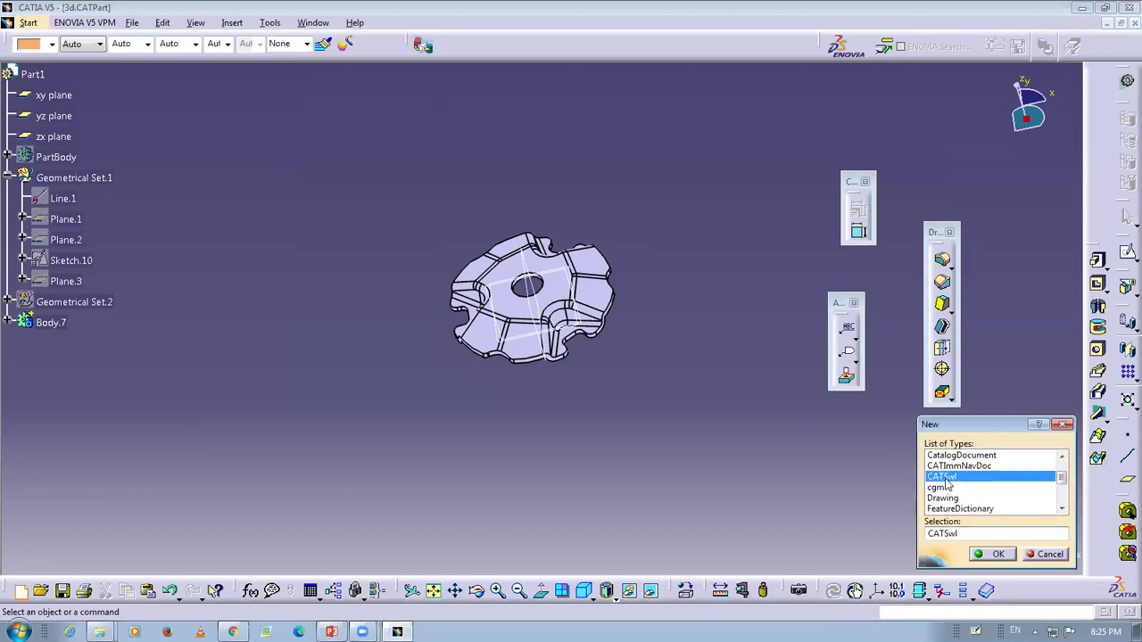
pyautogui.click(960, 480)
pyautogui.scroll(-2, 955, 474)
pyautogui.click(951, 466)
pyautogui.scroll(-1, 951, 466)
pyautogui.click(942, 488)
pyautogui.scroll(-3, 942, 491)
pyautogui.click(935, 466)
pyautogui.scroll(-1, 936, 473)
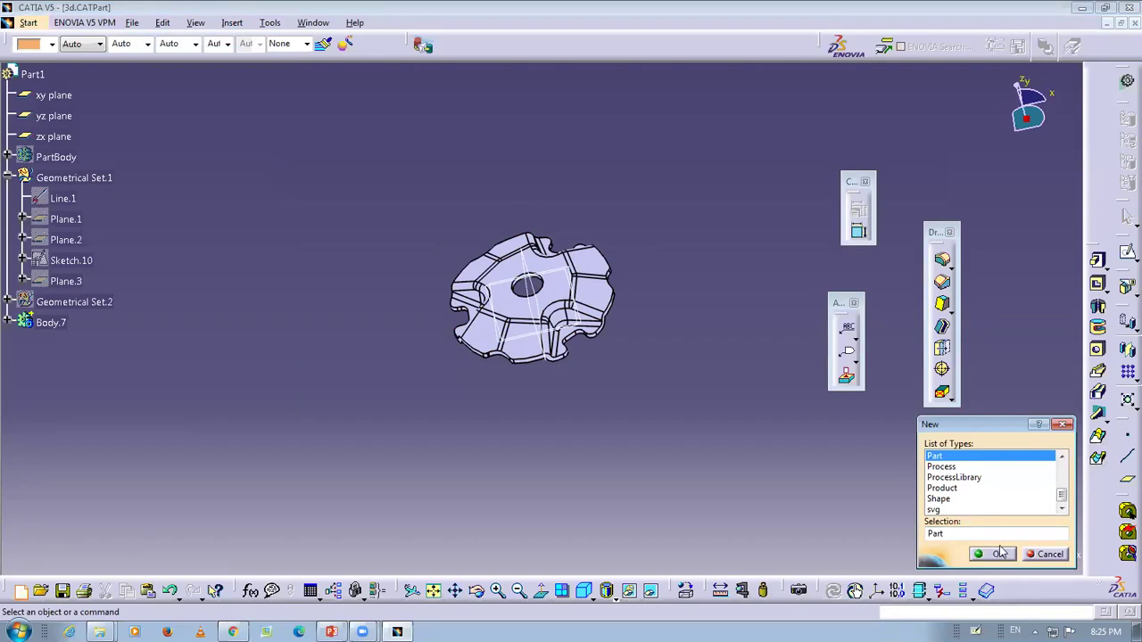
pyautogui.click(943, 489)
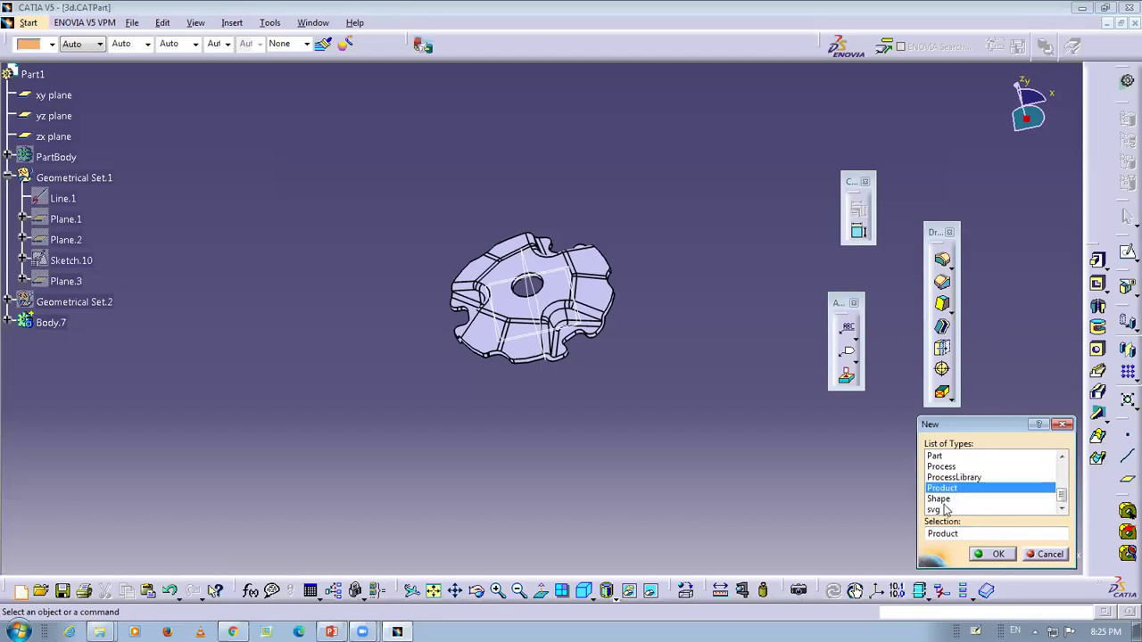
pyautogui.click(957, 498)
pyautogui.click(957, 479)
pyautogui.scroll(2, 953, 468)
pyautogui.scroll(1, 1000, 522)
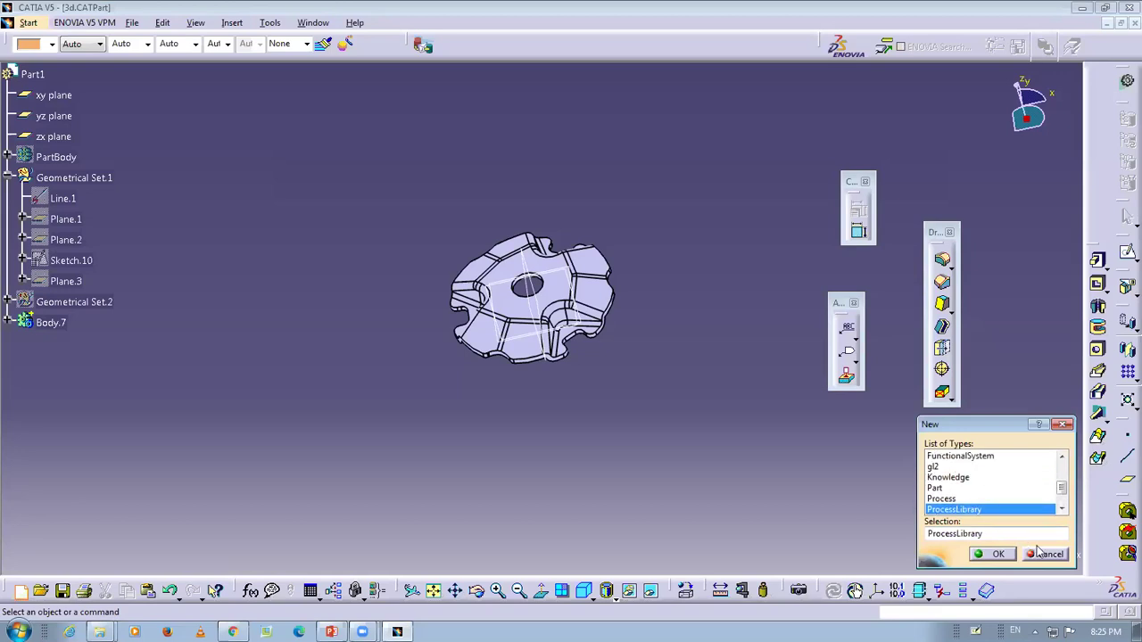
pyautogui.click(1046, 555)
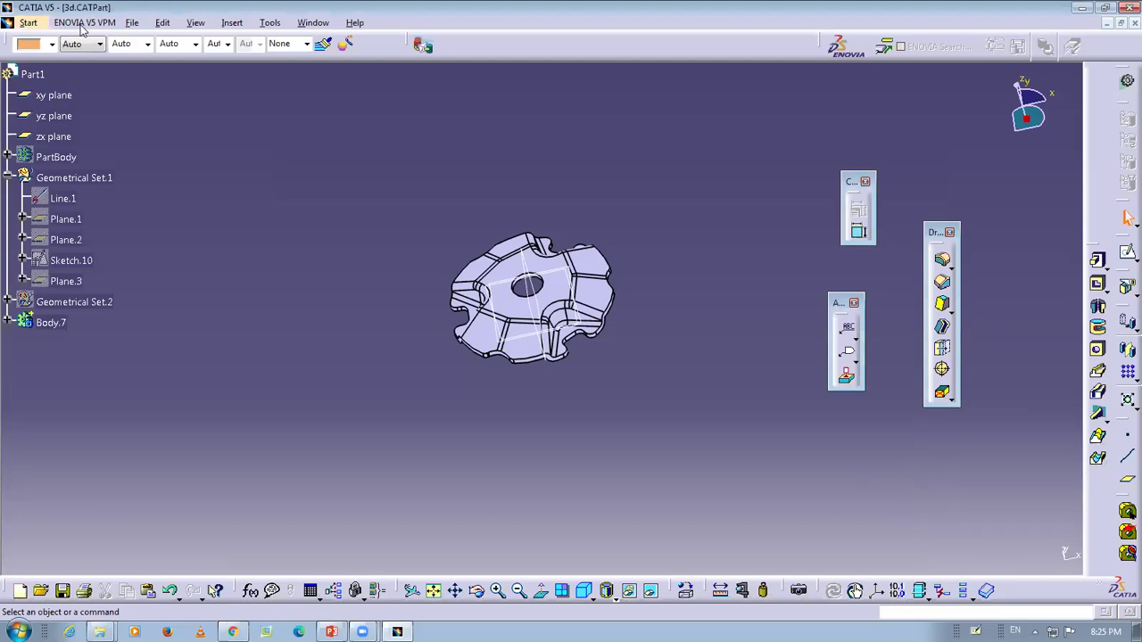
pyautogui.click(133, 25)
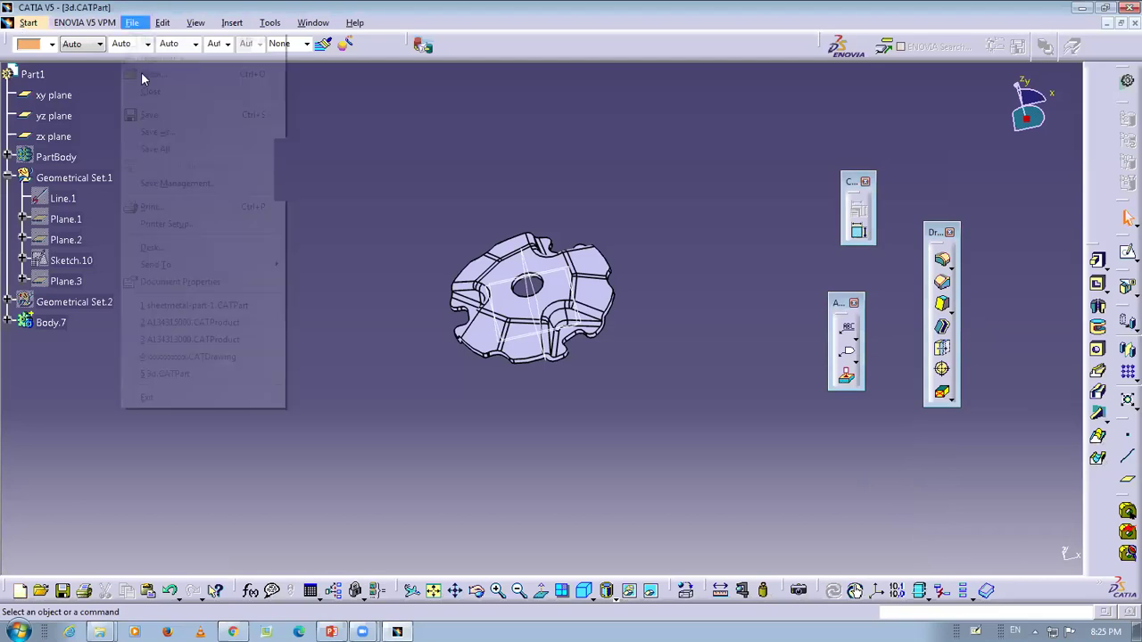
pyautogui.click(428, 257)
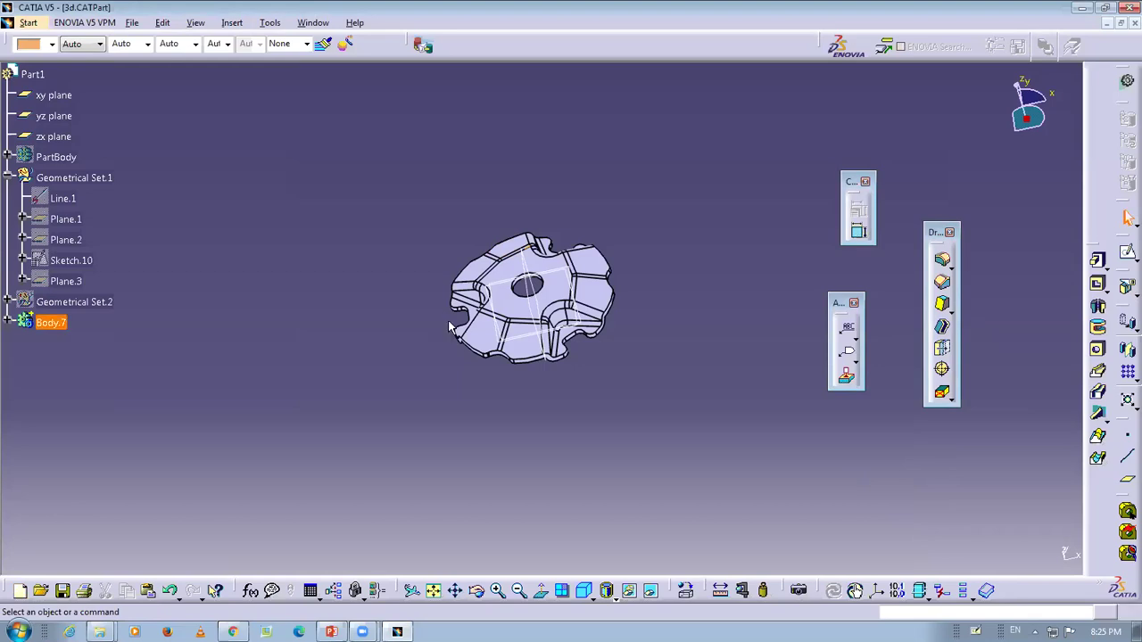
pyautogui.moveTo(451, 359); pyautogui.dragTo(580, 246, button='middle')
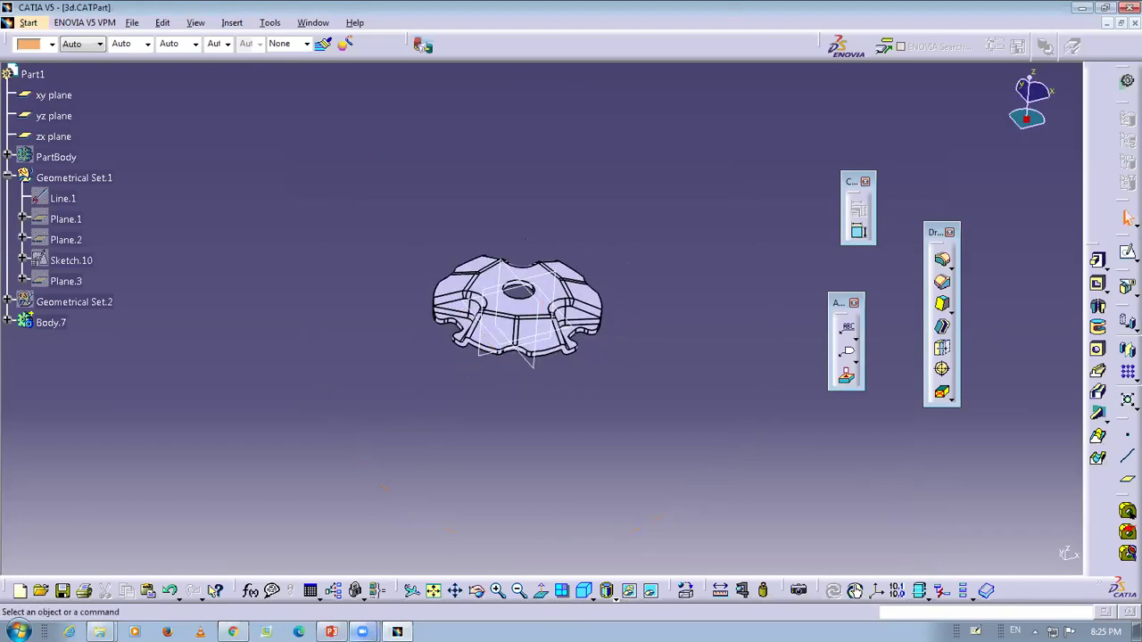
# - Switch to PowerPoint, display the CATIA Module slide, and return to the CATIA part
pyautogui.click(331, 632)
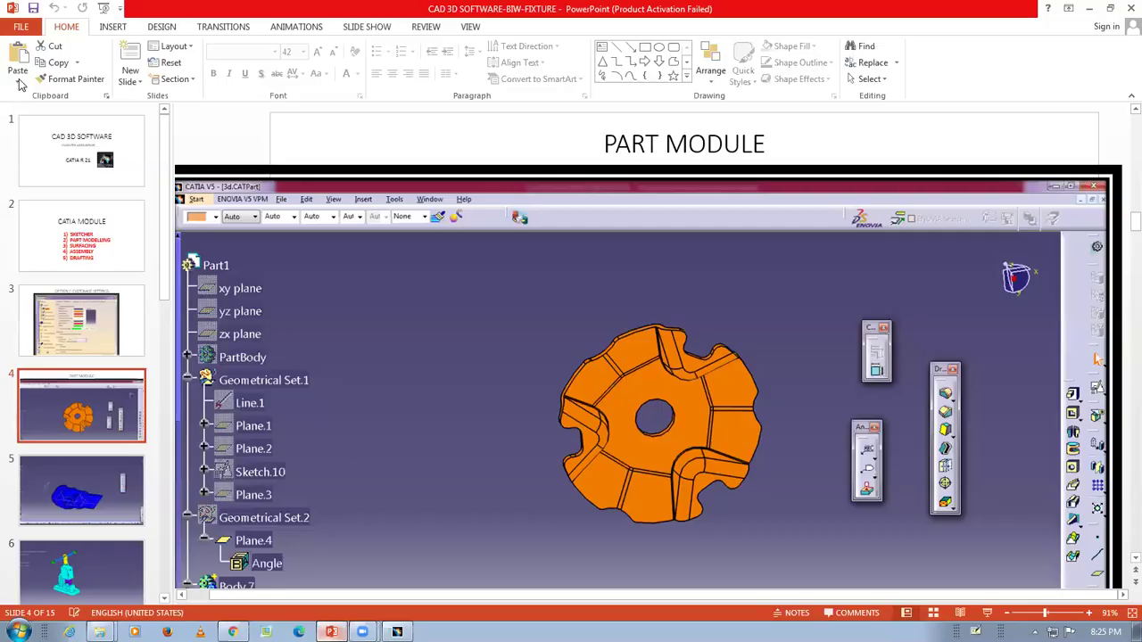
pyautogui.click(65, 221)
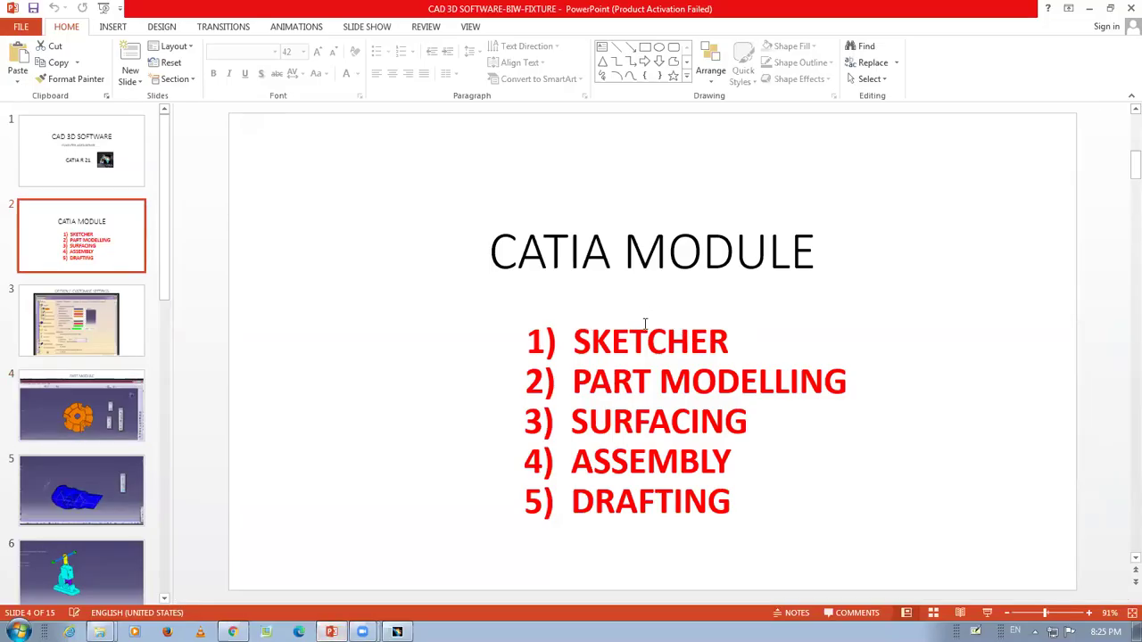
pyautogui.click(1090, 9)
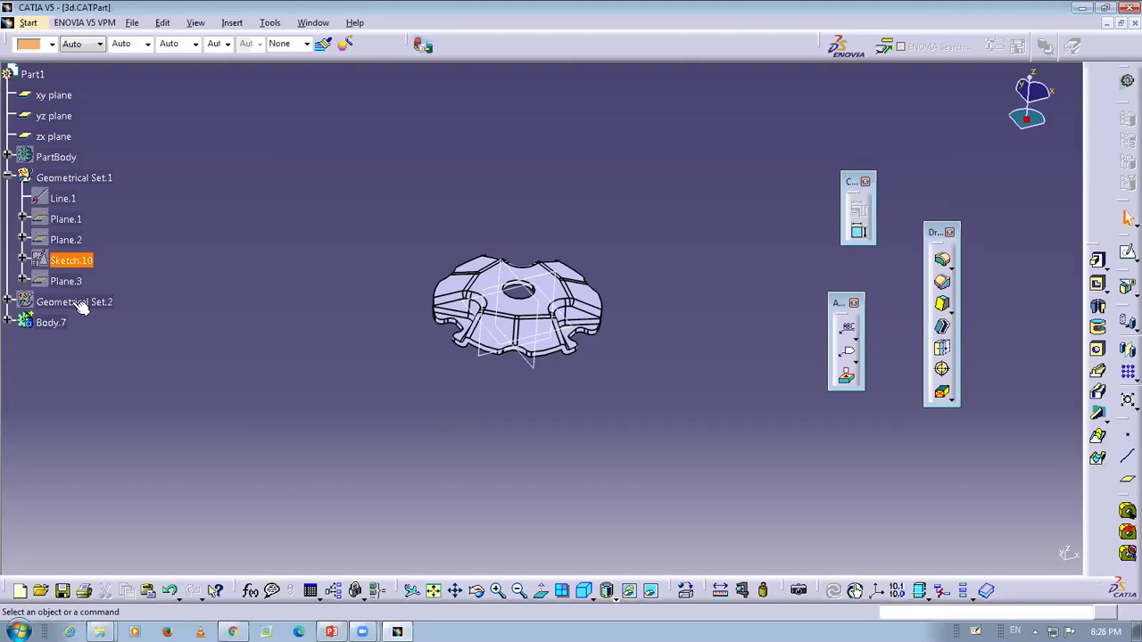
# - Expand Body.7 in the tree, and open and exit a positioned sketch on the yz plane without drawing anything
pyautogui.click(8, 321)
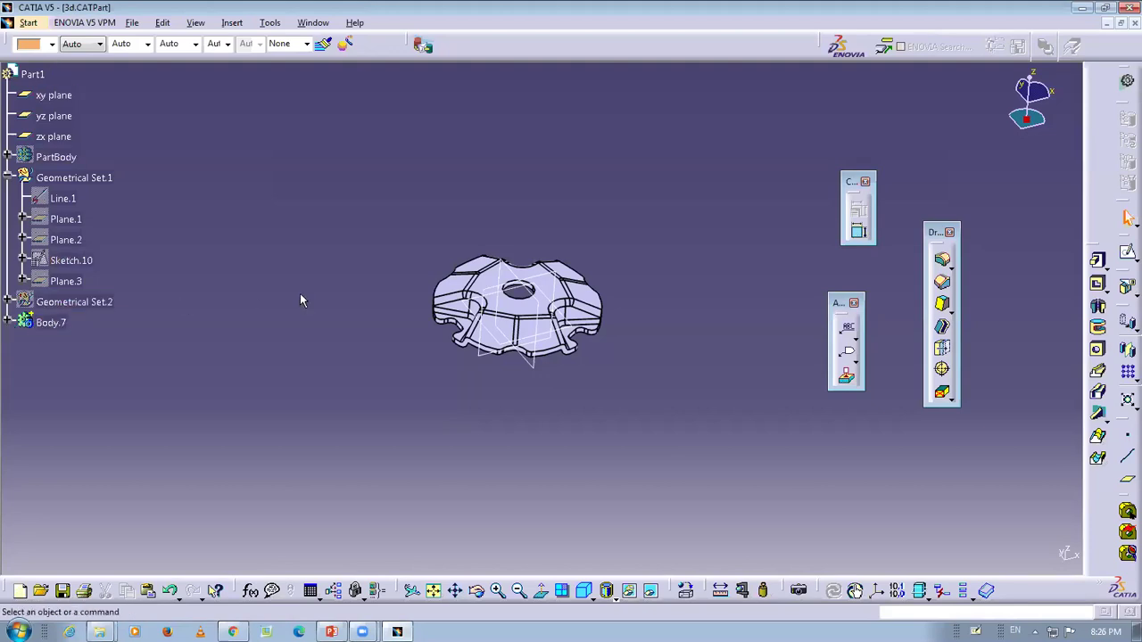
pyautogui.click(1131, 259)
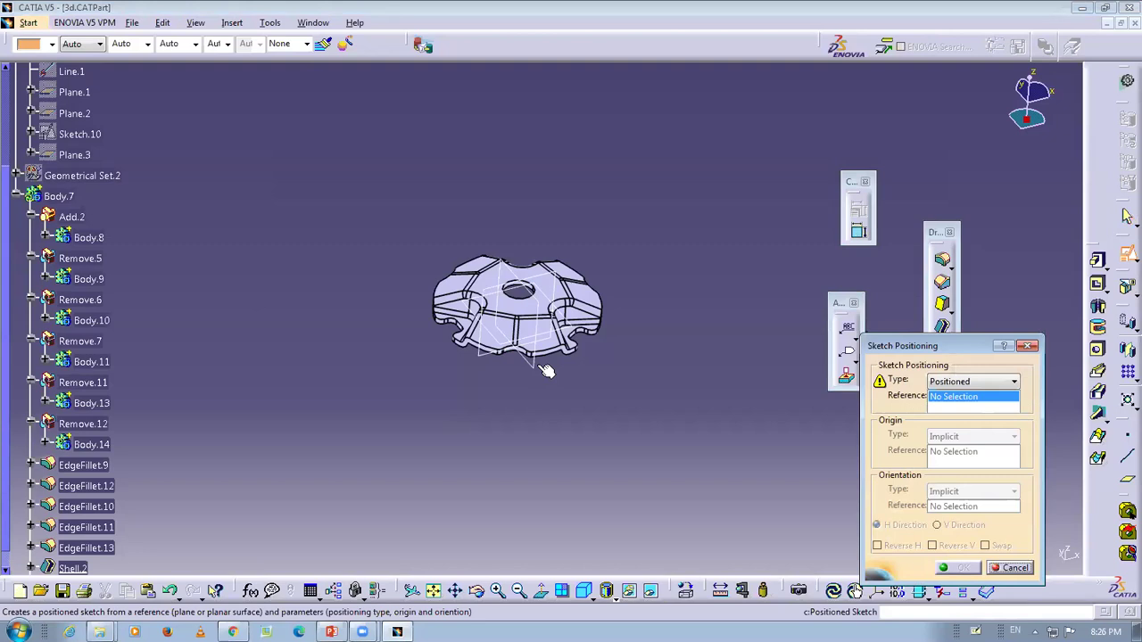
pyautogui.click(533, 363)
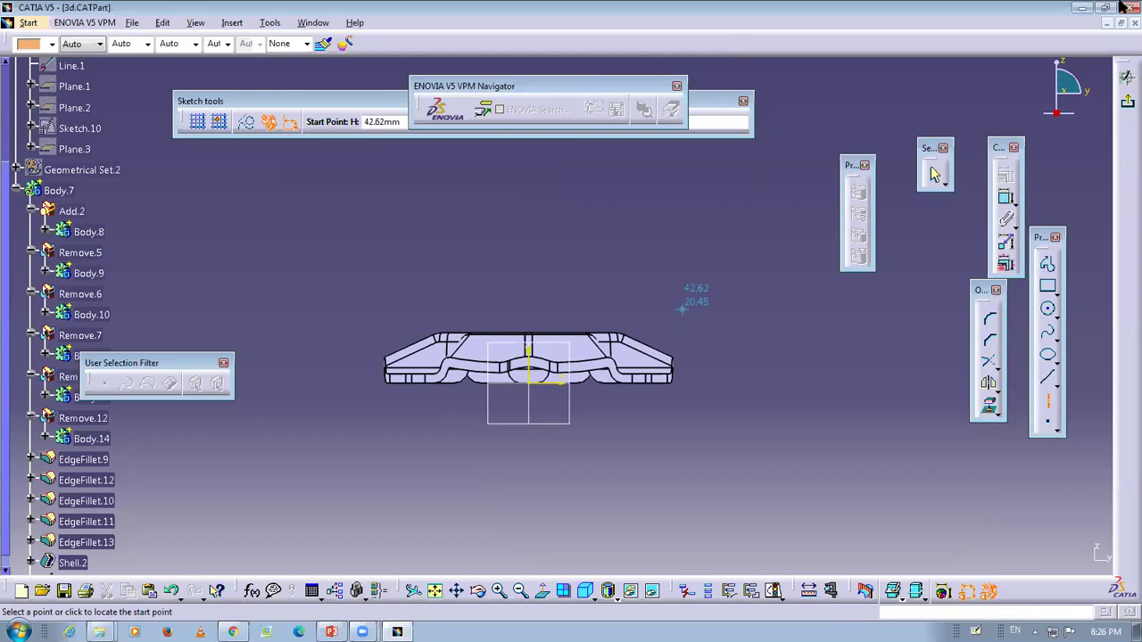
pyautogui.click(1124, 105)
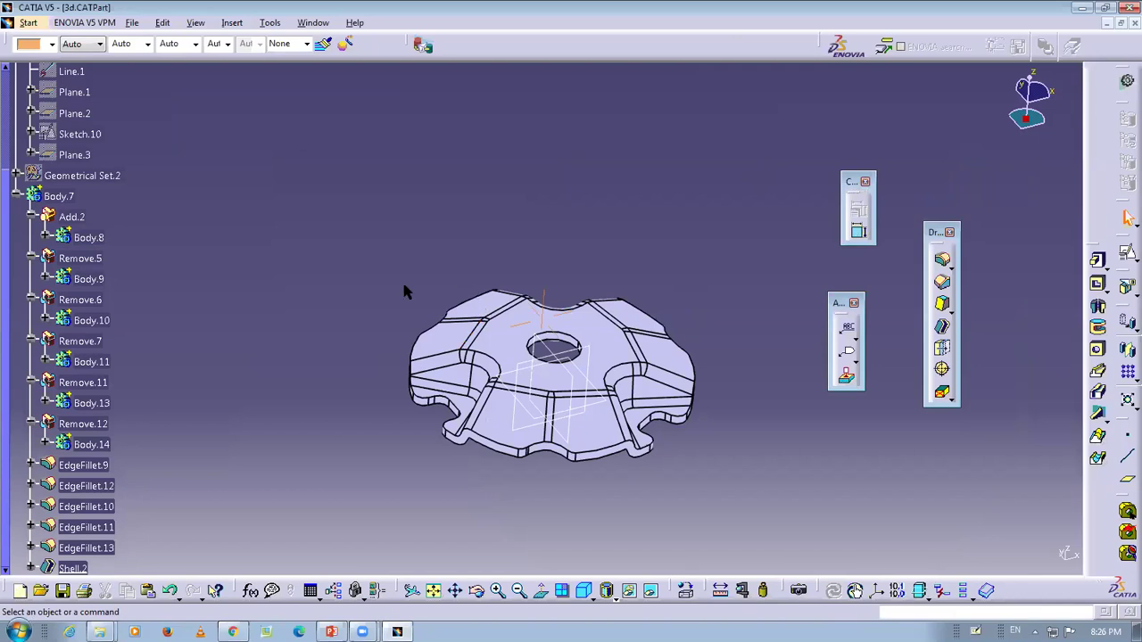
pyautogui.moveTo(396, 335); pyautogui.dragTo(396, 366, button='middle')
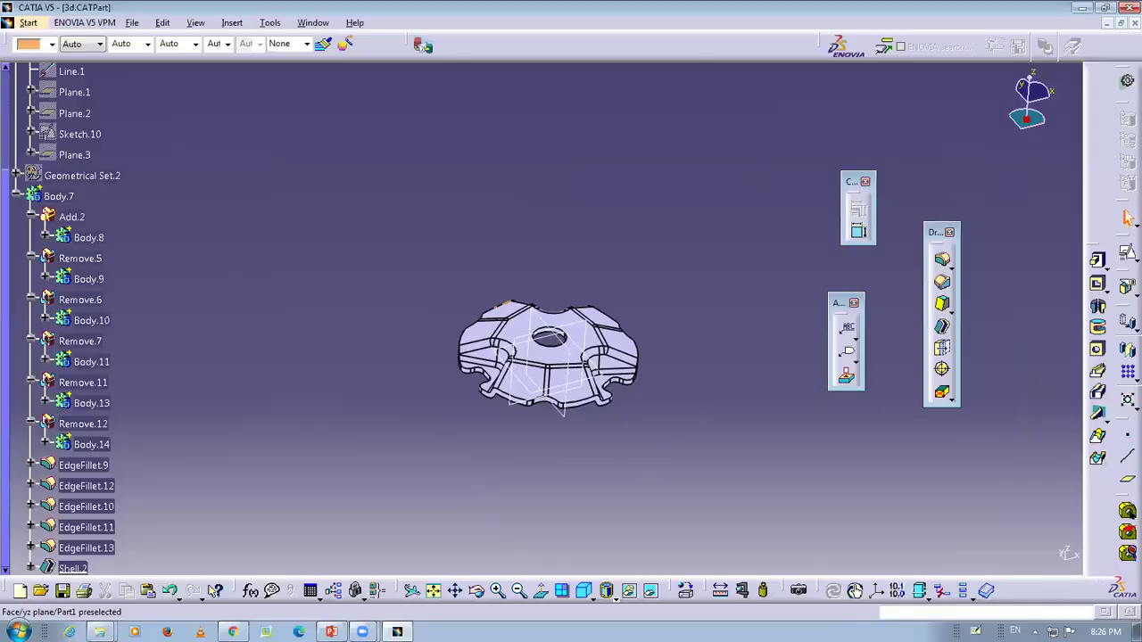
# - Switch briefly to PowerPoint and back to CATIA, and float the Sketch-Based Features toolbar beside the Dress-Up Features toolbar
pyautogui.click(331, 631)
pyautogui.click(1098, 7)
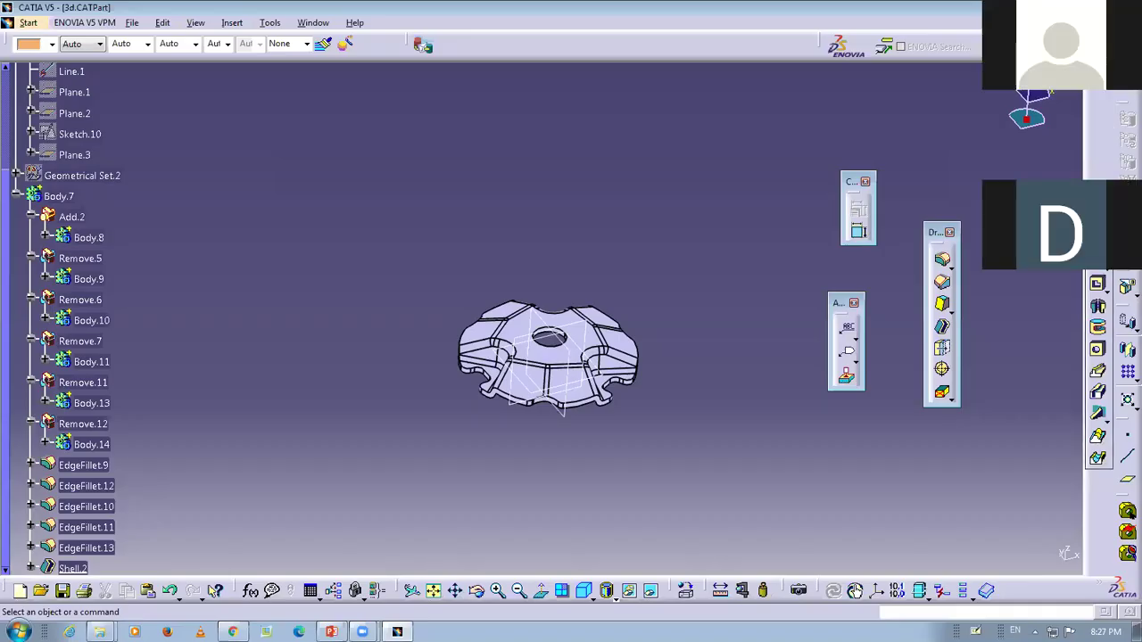
pyautogui.moveTo(1098, 246); pyautogui.dragTo(1001, 234)
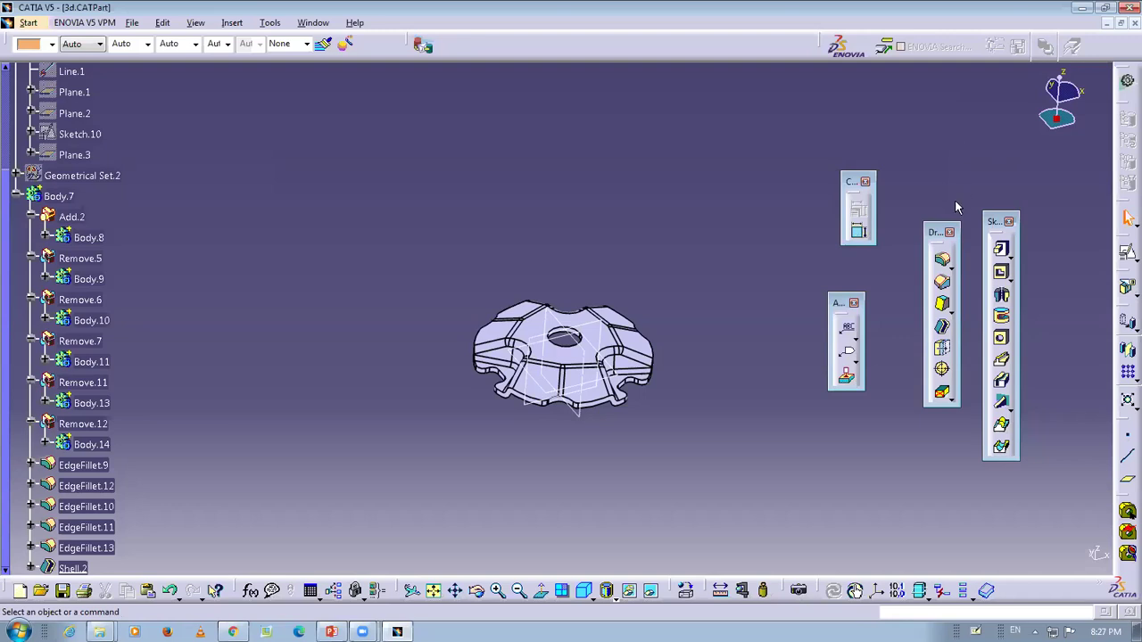
# - Examine the part's reference planes in the specification tree by highlighting the xy, yz and zx planes in turn
pyautogui.click(80, 134)
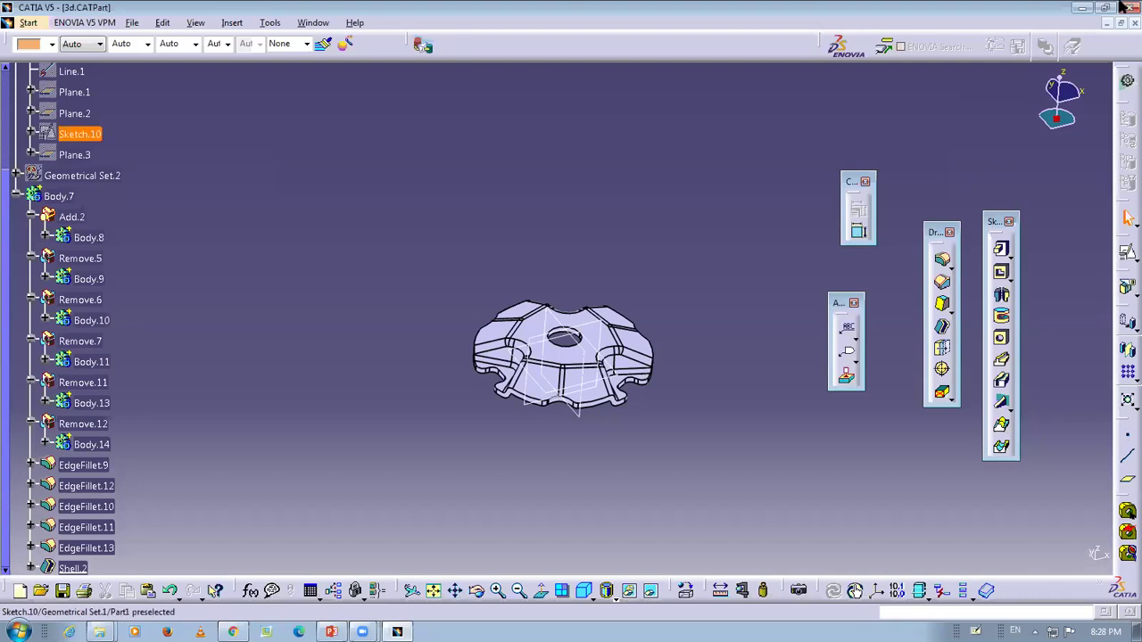
pyautogui.scroll(1, 174, 327)
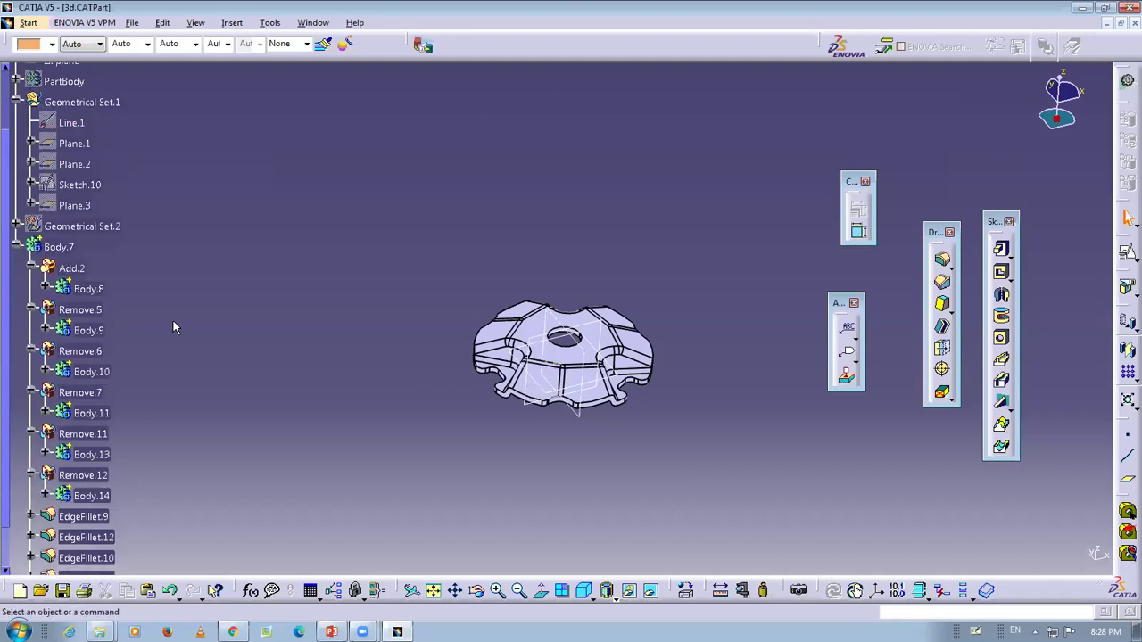
pyautogui.scroll(2, 174, 327)
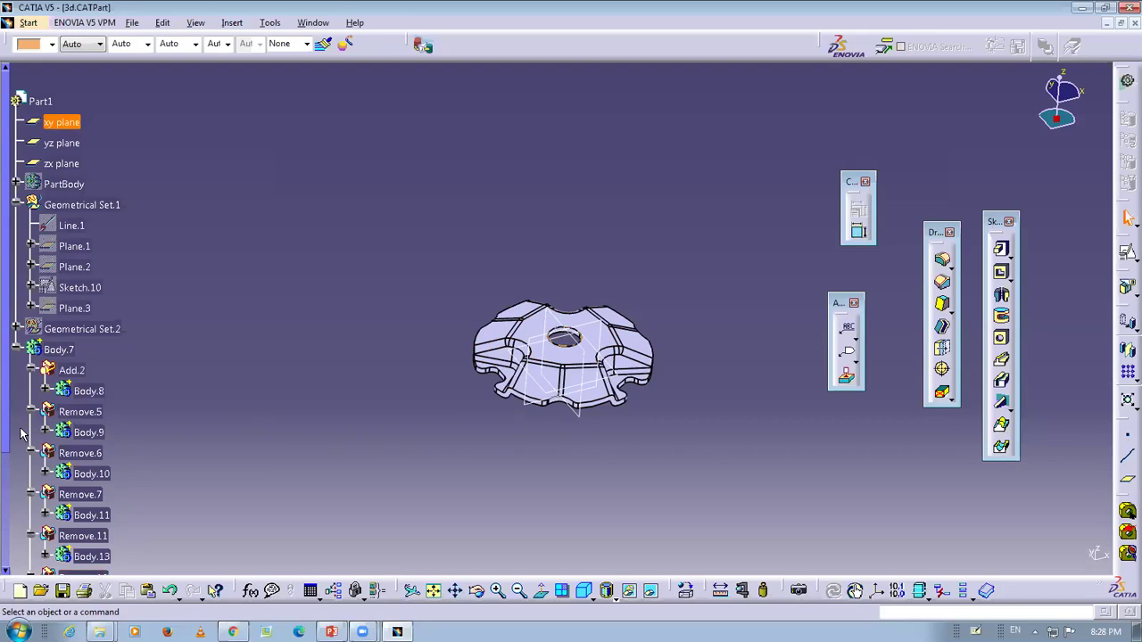
pyautogui.scroll(2, 53, 223)
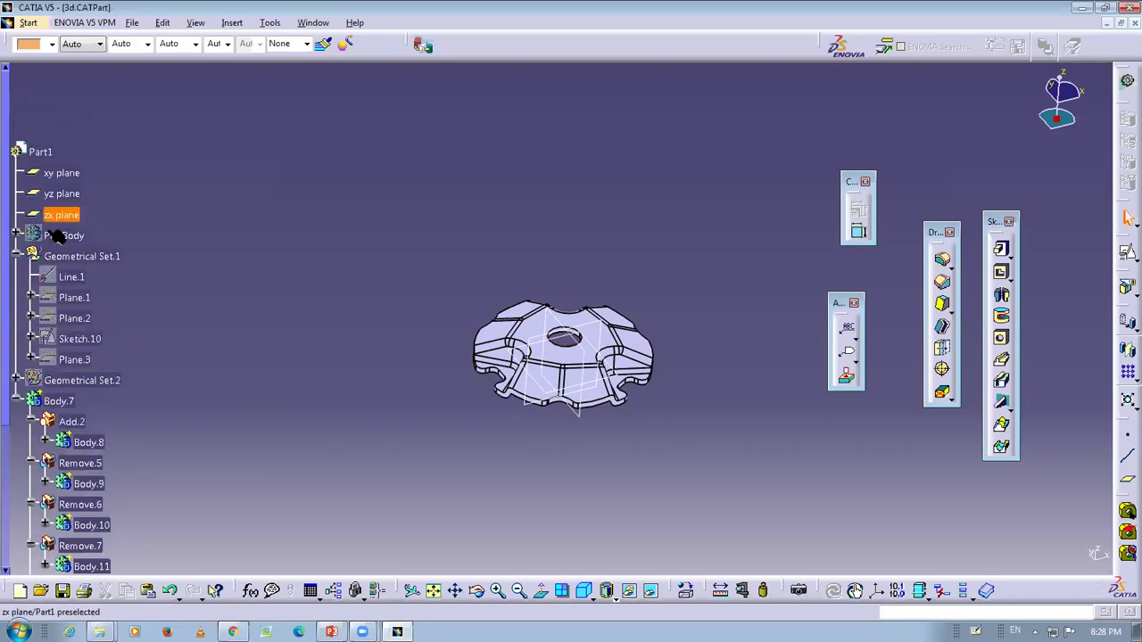
pyautogui.click(68, 176)
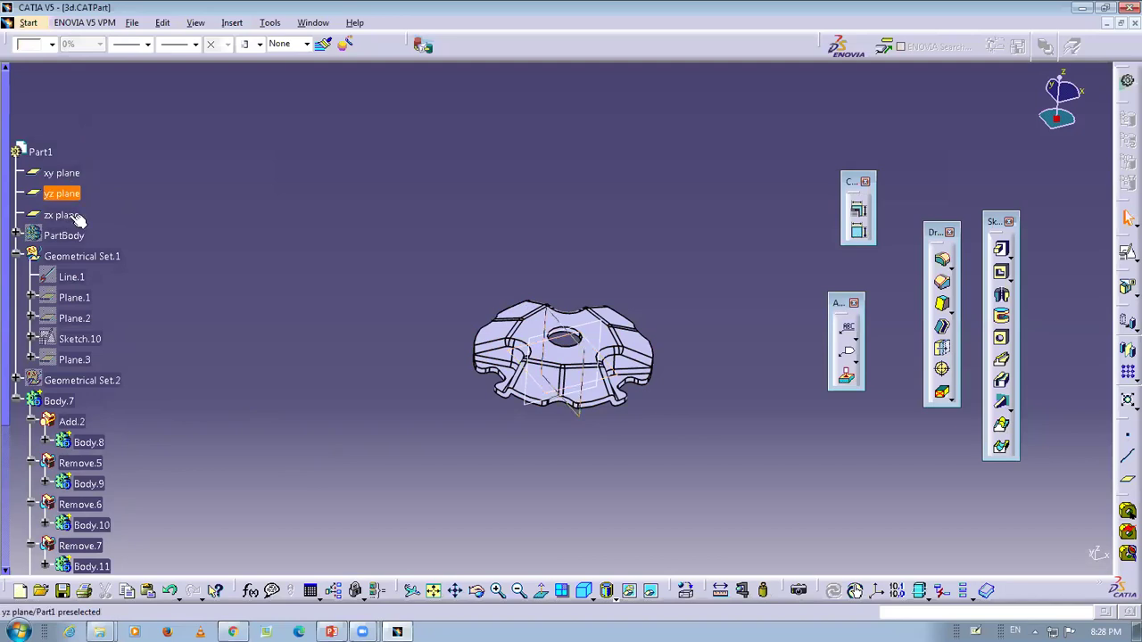
pyautogui.click(74, 216)
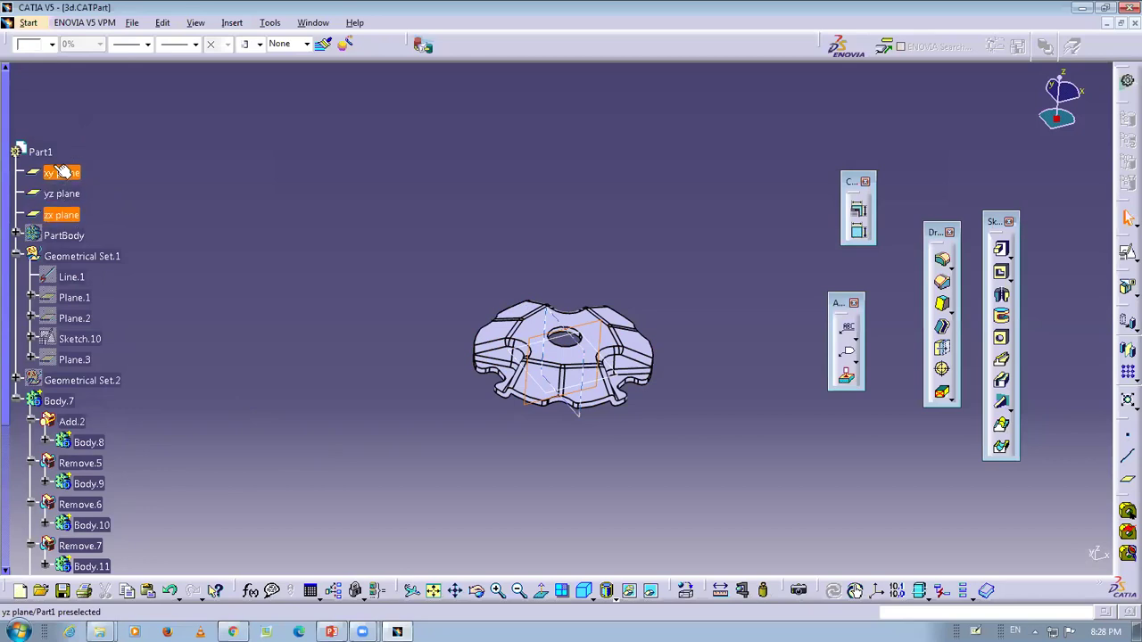
pyautogui.click(61, 193)
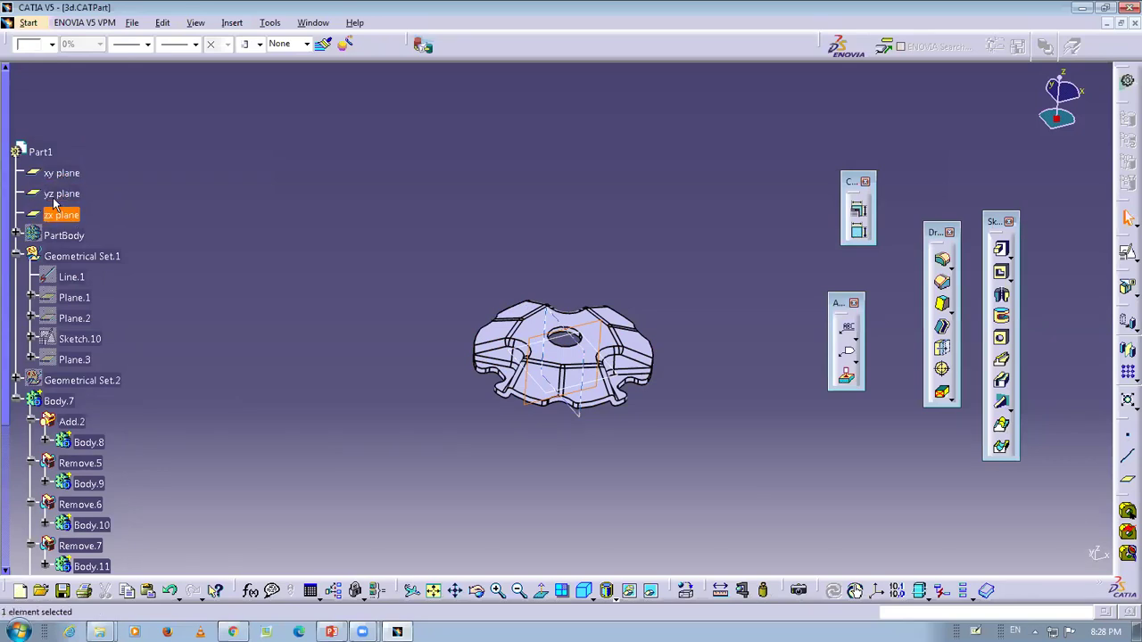
pyautogui.click(61, 215)
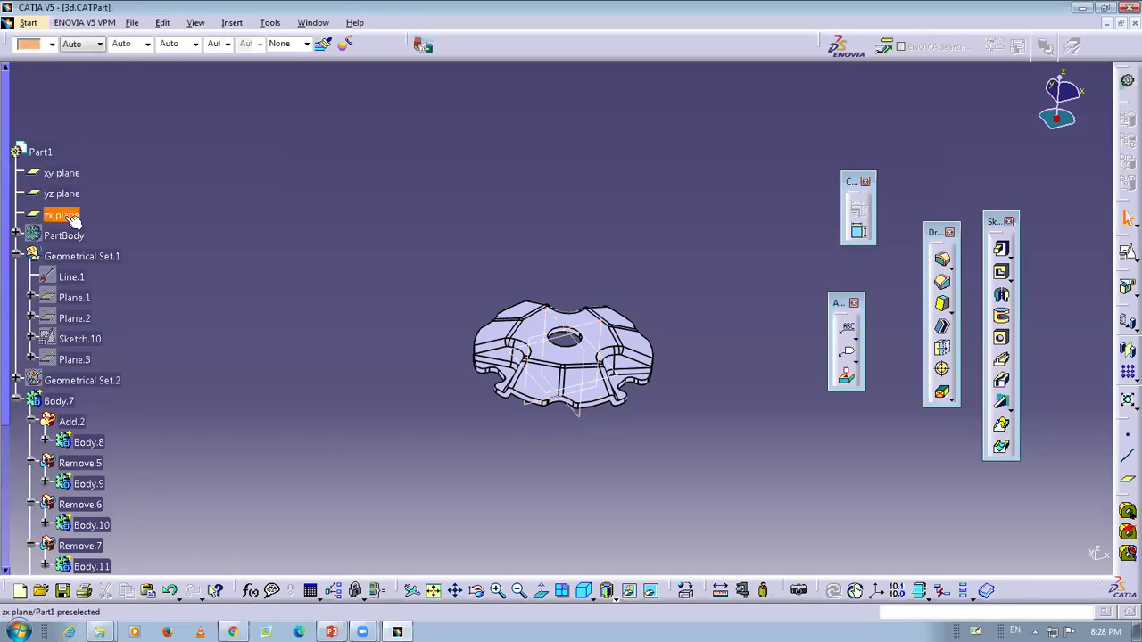
pyautogui.click(68, 194)
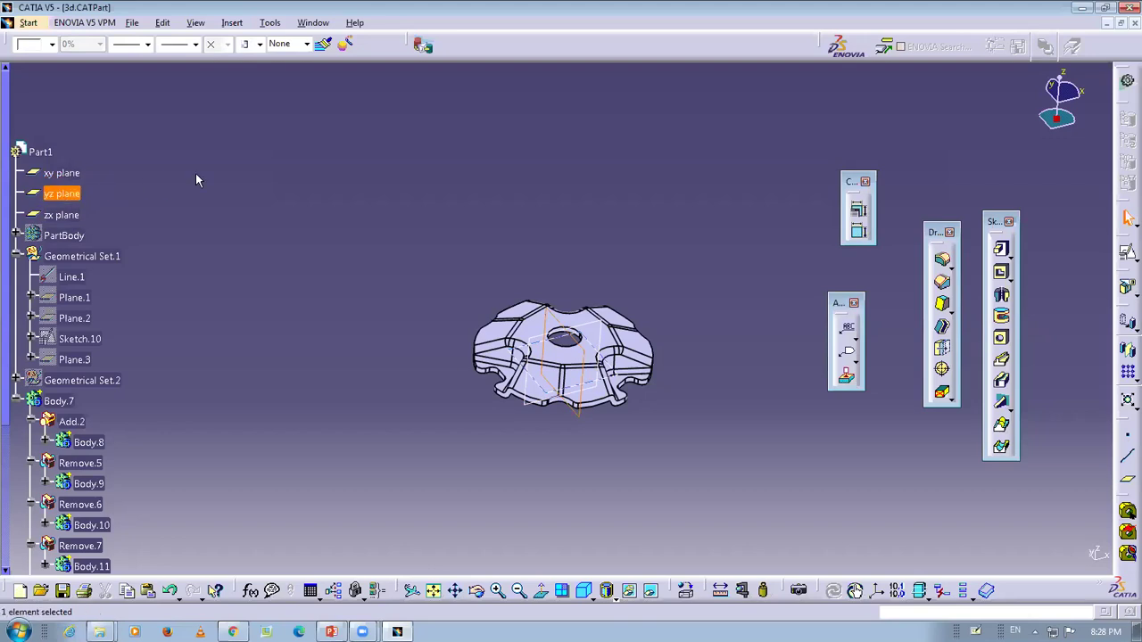
# - Examine the boolean operations, fillets and shell listed under Body.7 in the specification tree
pyautogui.scroll(-2, 9, 179)
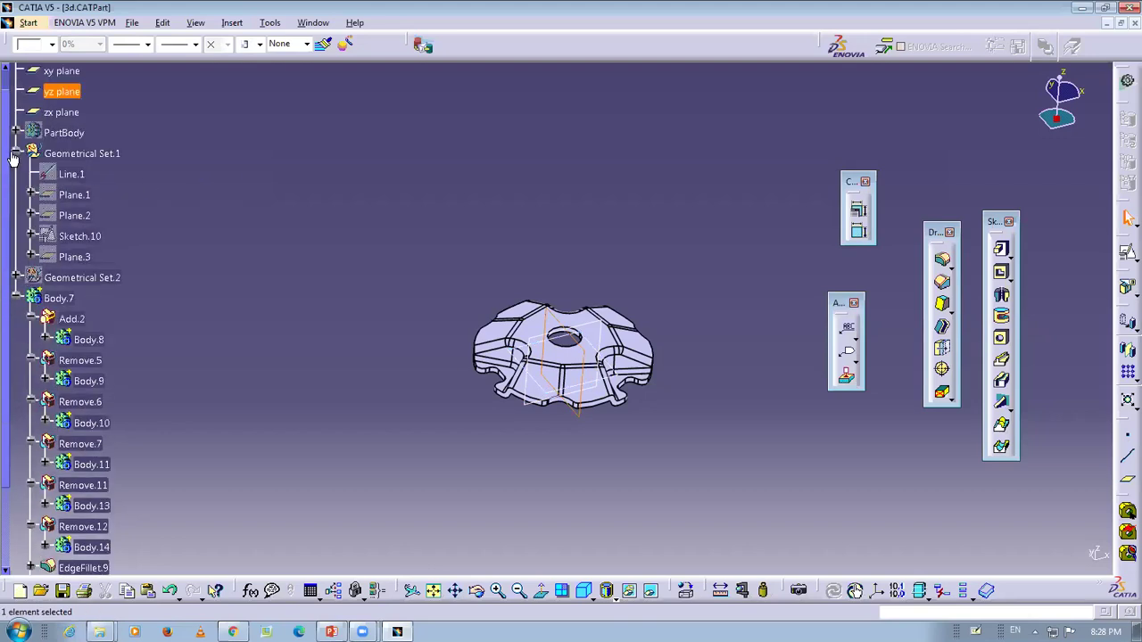
pyautogui.scroll(-1, 63, 86)
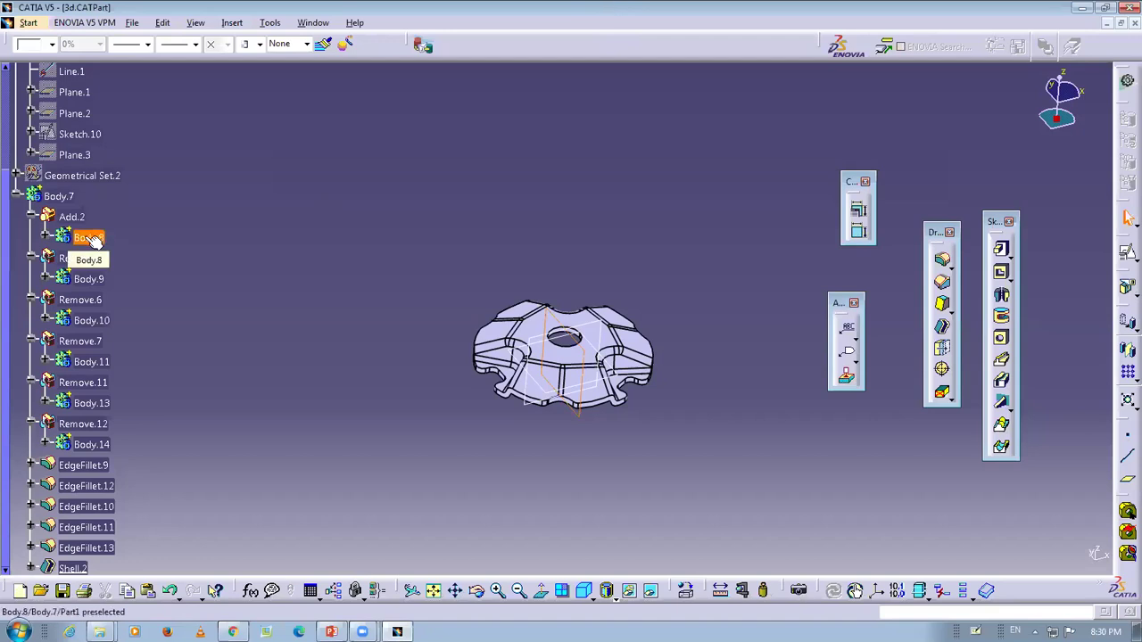
pyautogui.click(55, 312)
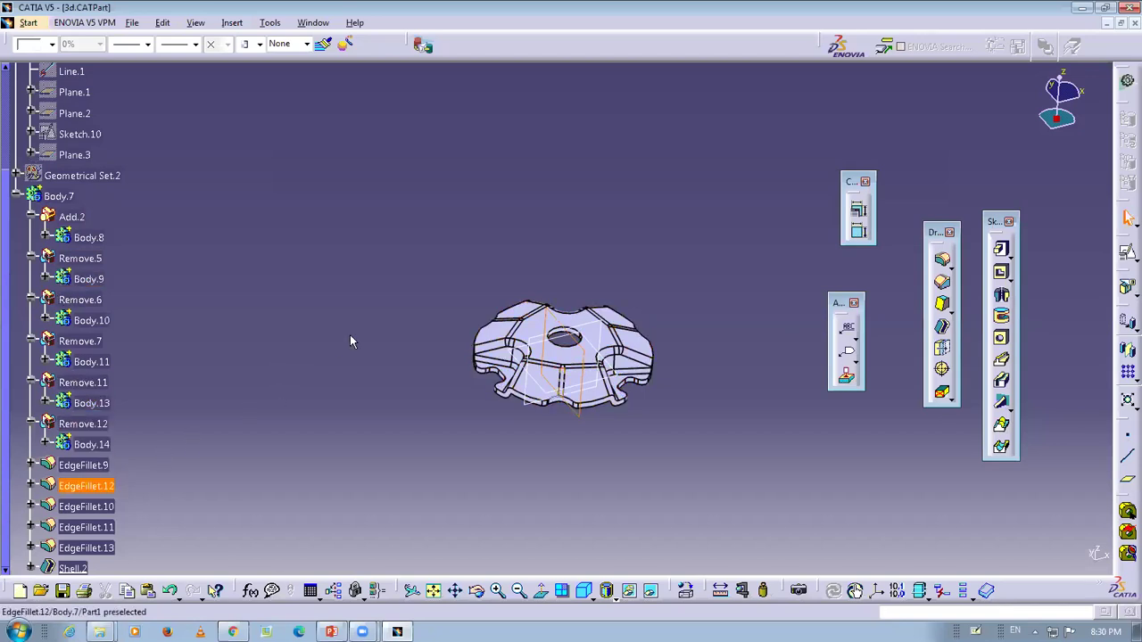
pyautogui.click(618, 331)
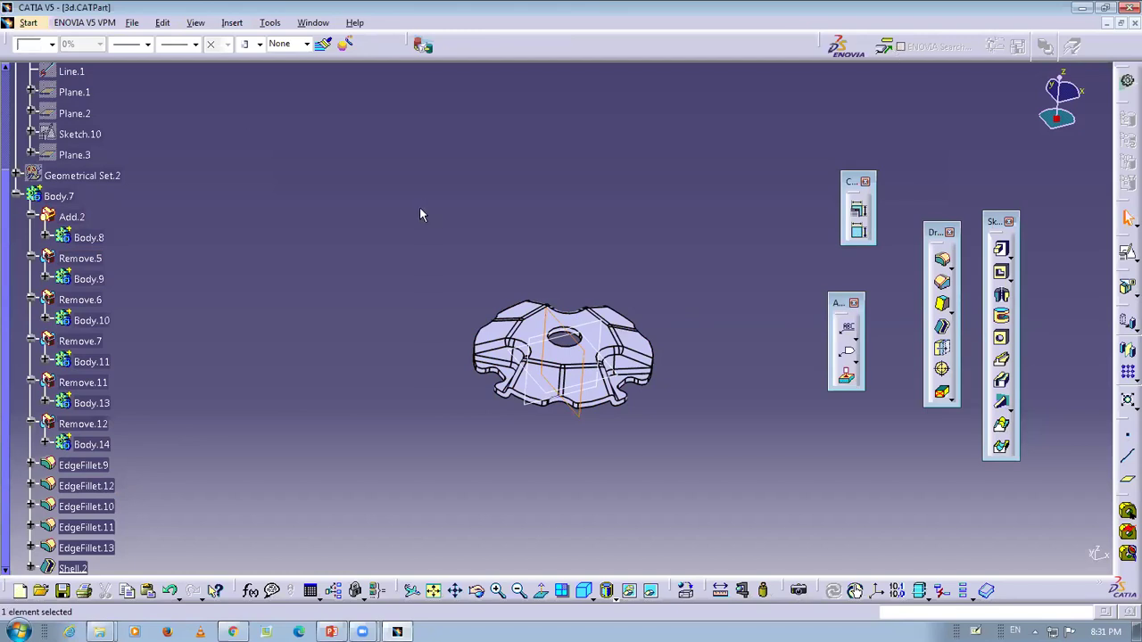
# - Switch the part to the Generative Shape Design workbench from the Shape module group
pyautogui.click(28, 24)
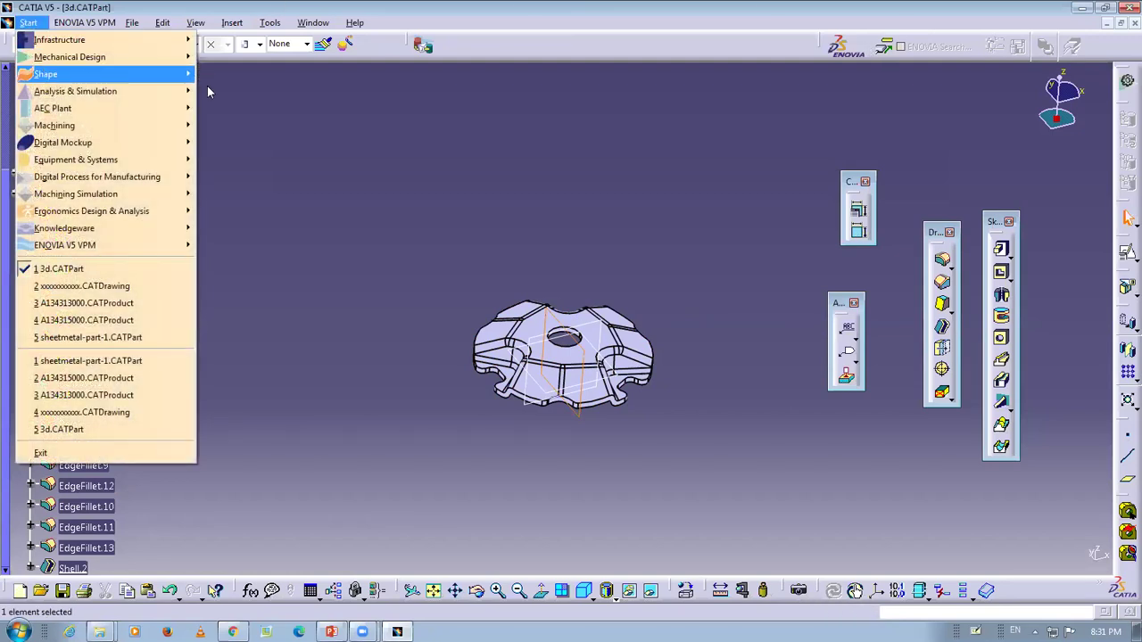
pyautogui.moveTo(116, 75)
pyautogui.click(253, 144)
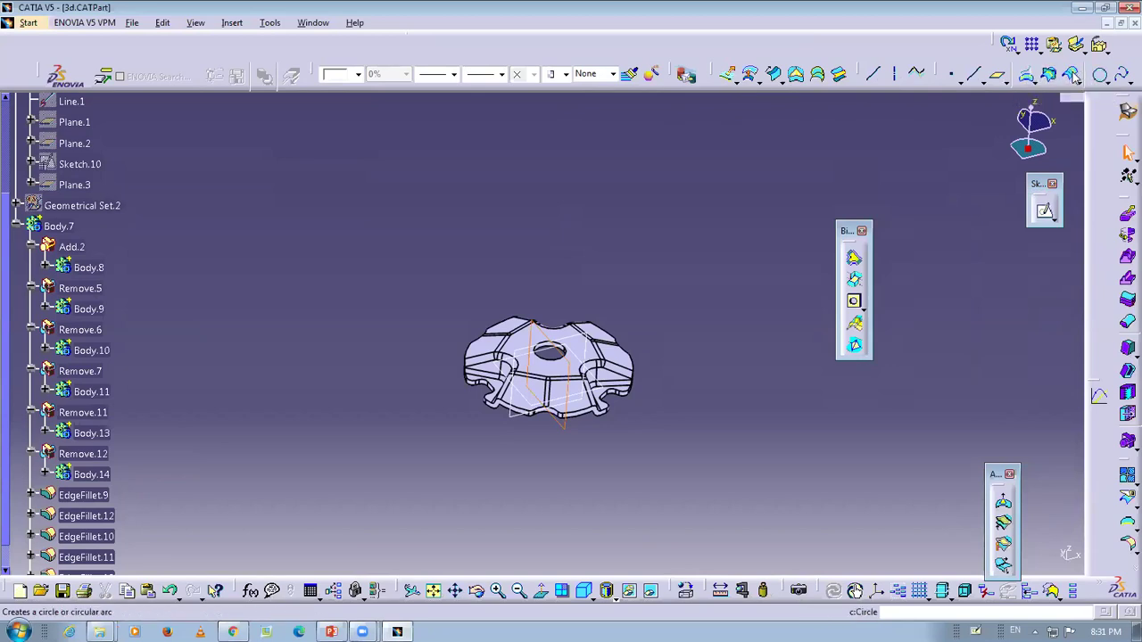
# - Bring up the already open sheetmetal-part-1.CATPart document and orient its blue surface model for viewing
pyautogui.click(312, 23)
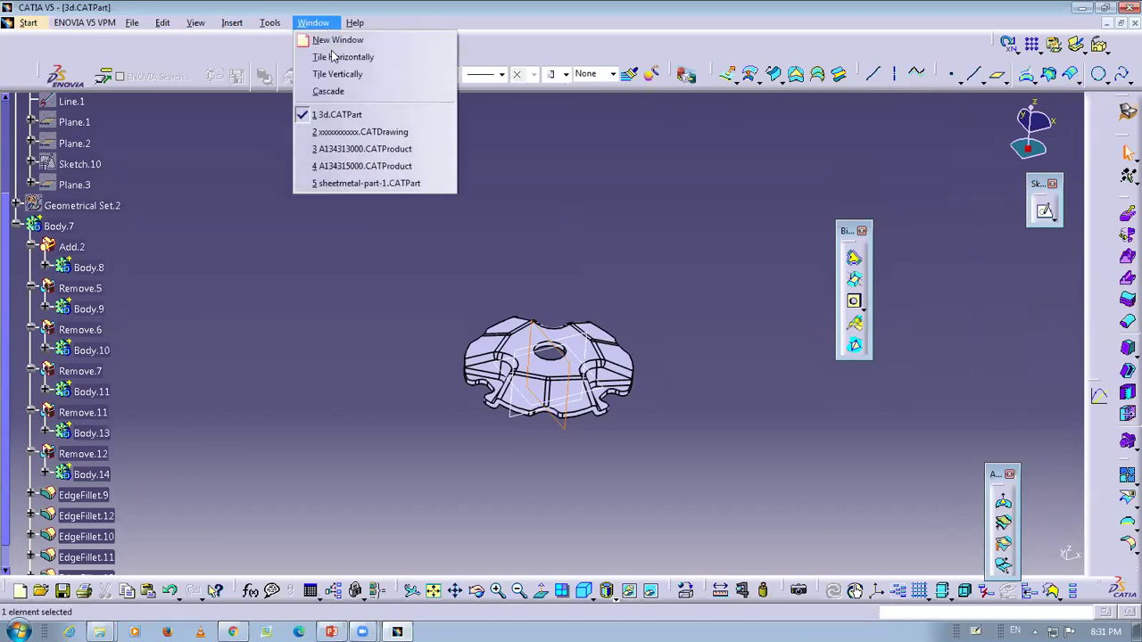
pyautogui.click(385, 183)
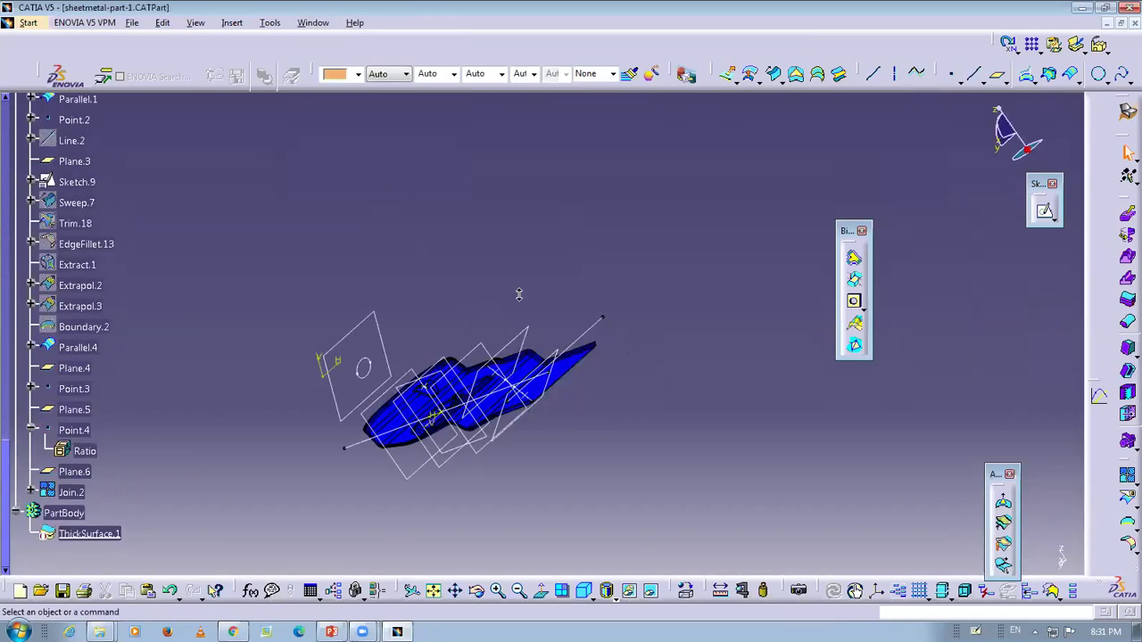
pyautogui.moveTo(535, 357); pyautogui.dragTo(496, 535, button='middle')
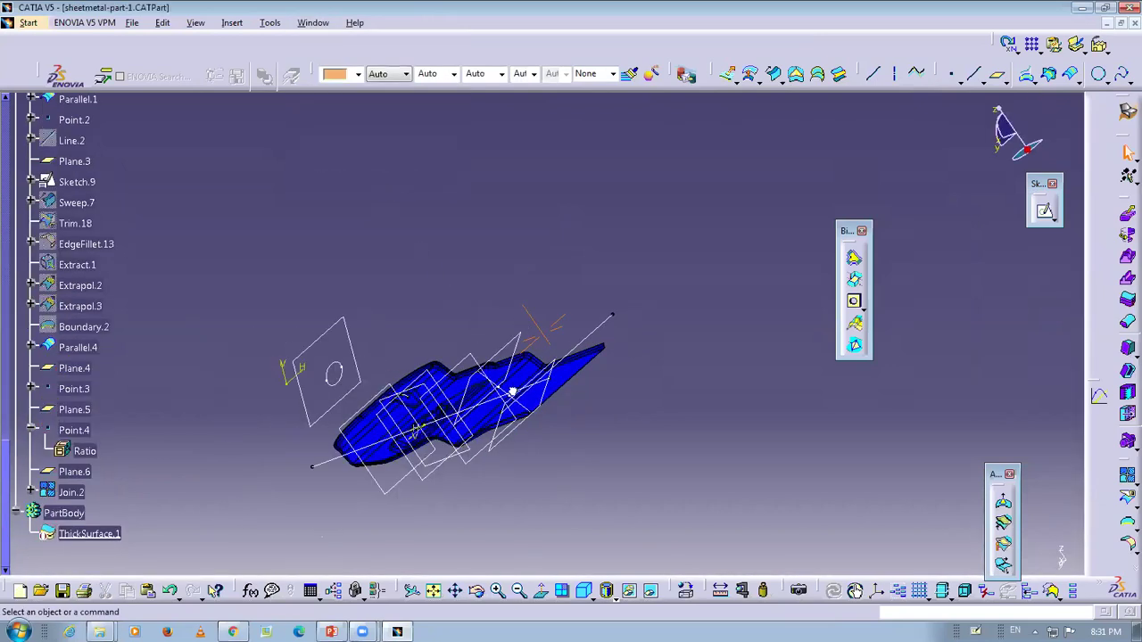
pyautogui.click(519, 591)
pyautogui.moveTo(500, 495); pyautogui.dragTo(275, 288, button='middle')
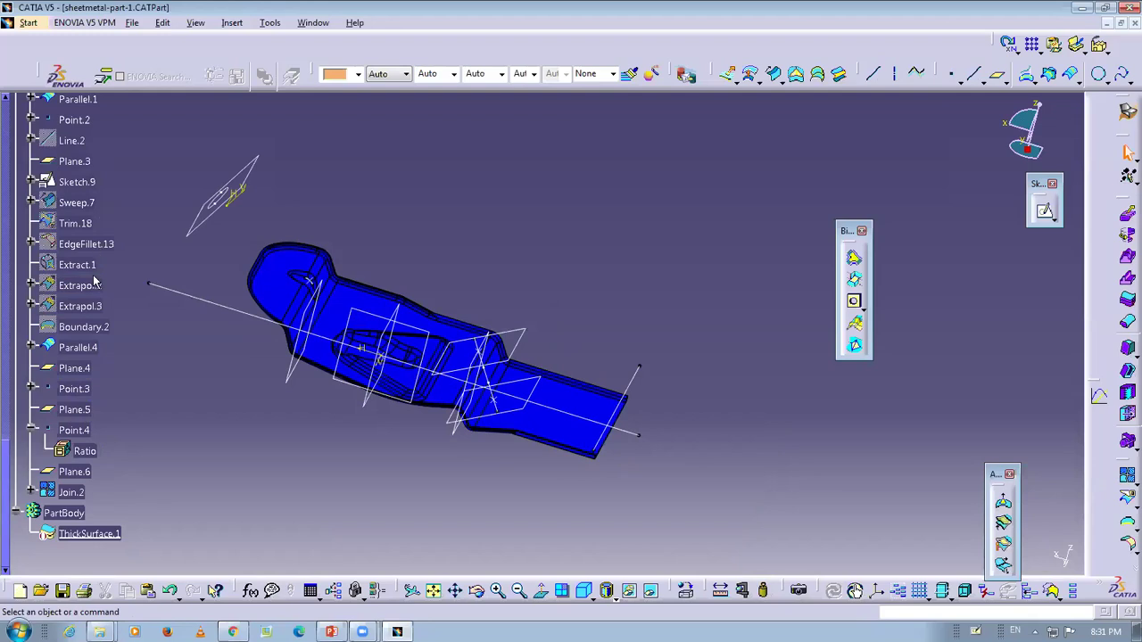
# - Examine the offset, trim, split and edge fillet features under Geometrical Set.1 in the specification tree, selecting Split.6
pyautogui.scroll(3, 86, 249)
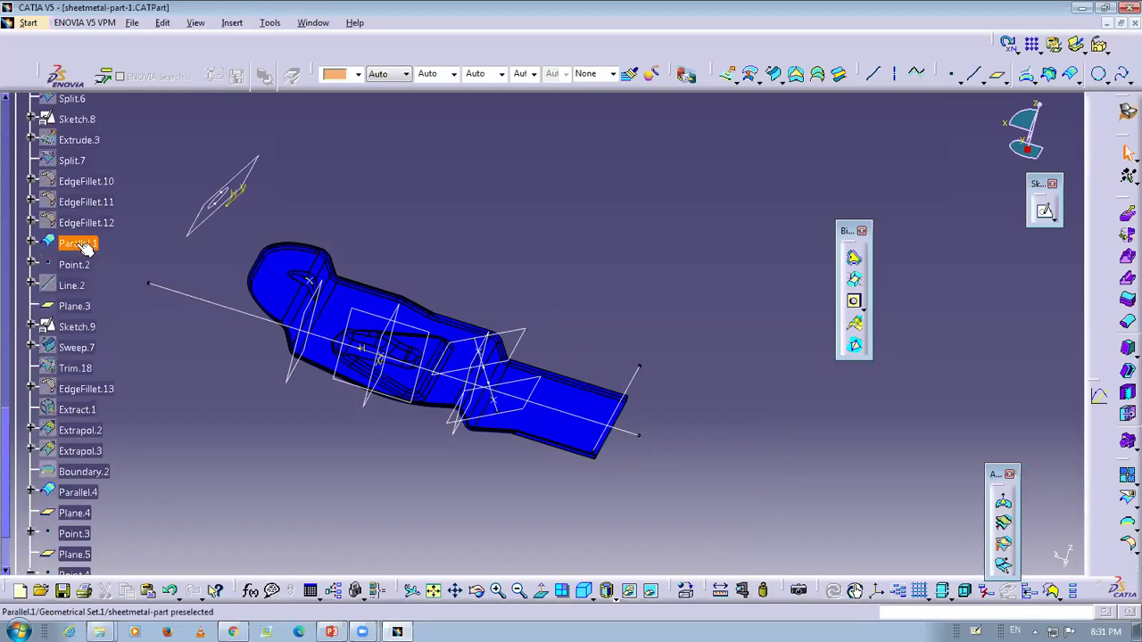
pyautogui.scroll(1, 87, 249)
pyautogui.scroll(2, 74, 185)
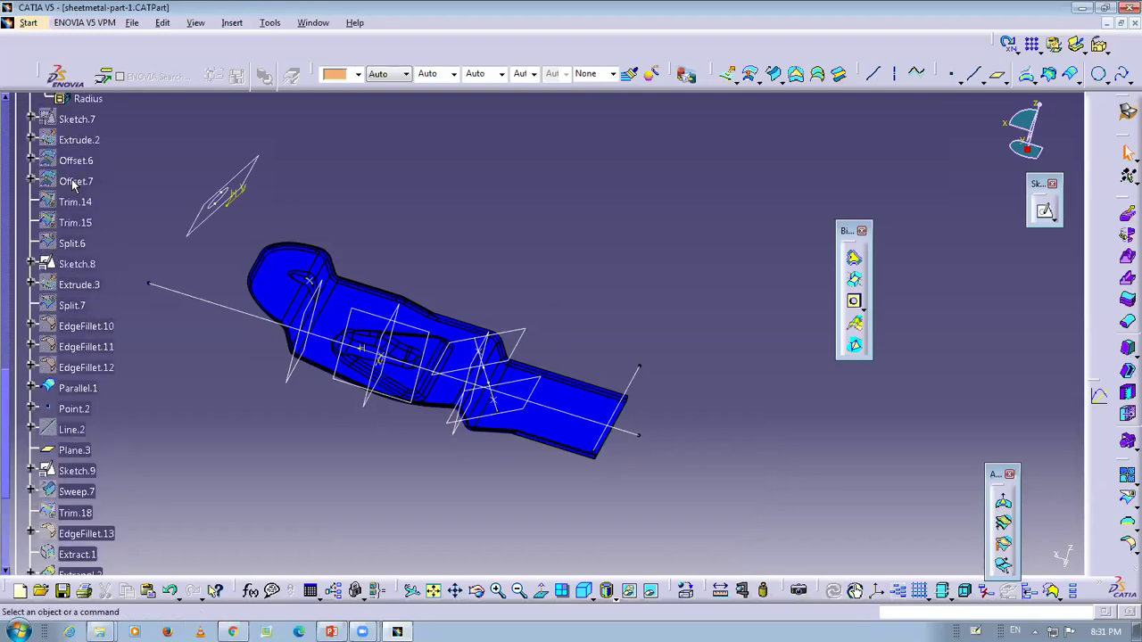
pyautogui.scroll(2, 74, 184)
pyautogui.click(75, 127)
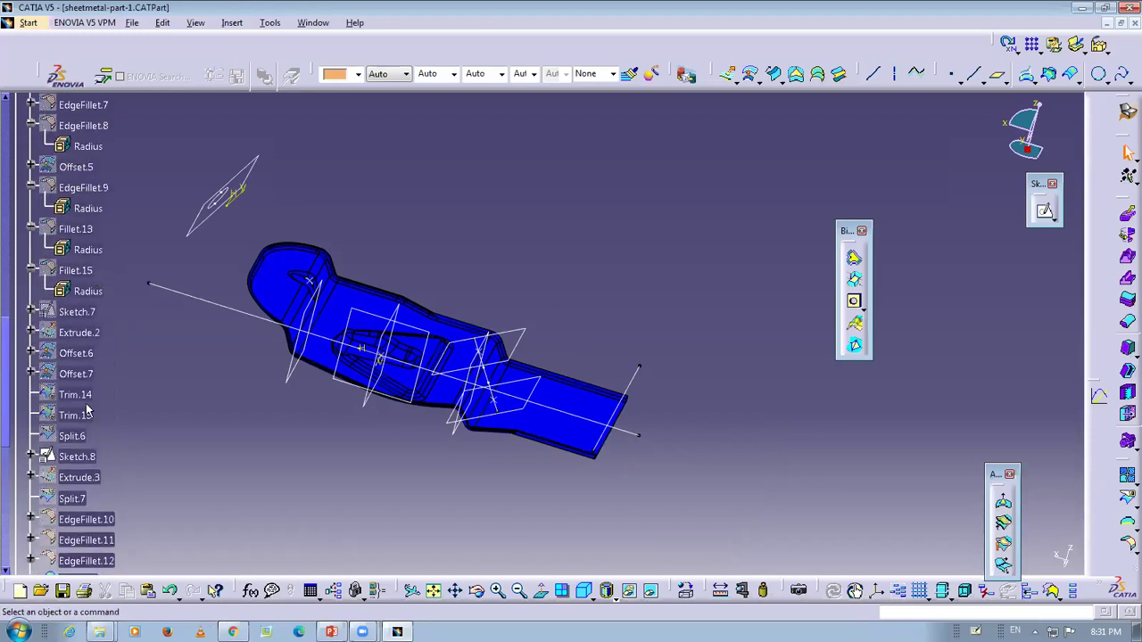
pyautogui.click(79, 375)
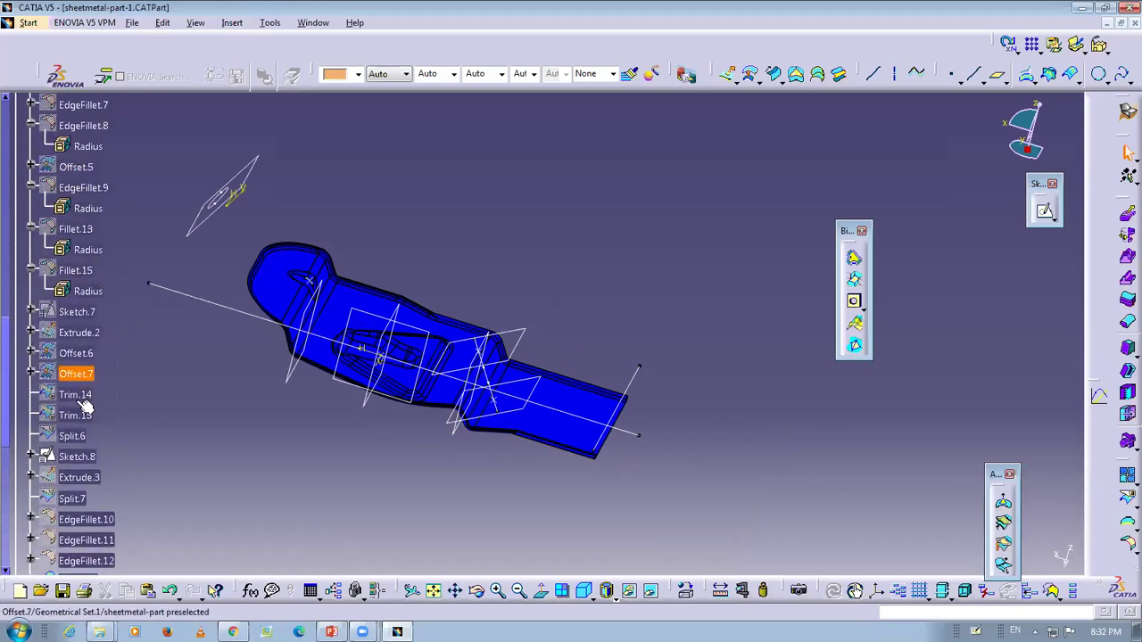
pyautogui.click(73, 436)
pyautogui.scroll(-2, 88, 460)
pyautogui.scroll(-16, 89, 466)
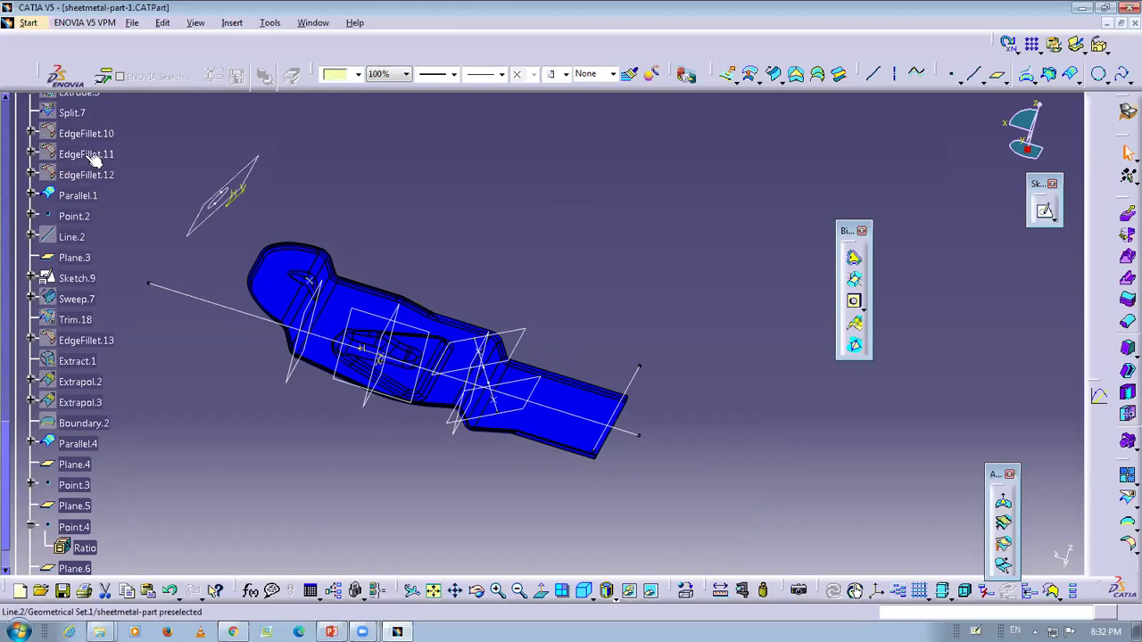
# - Trace the surface feature history in the specification tree back to the reference planes and Sketch.1 of Geometrical Set.1
pyautogui.scroll(4, 94, 156)
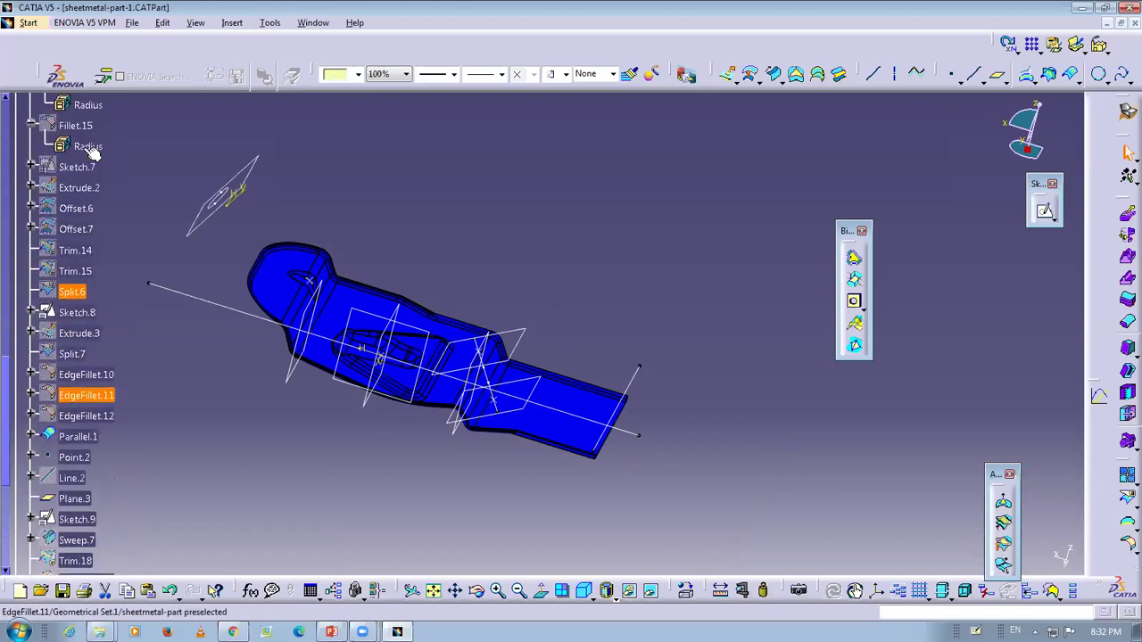
pyautogui.scroll(4, 94, 154)
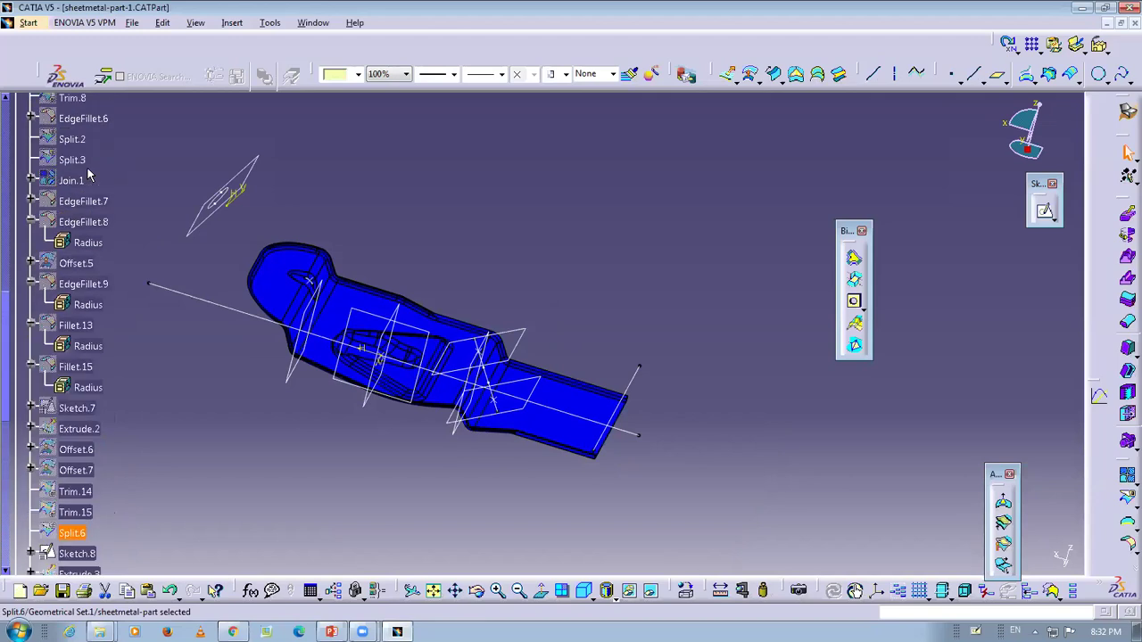
pyautogui.scroll(2, 447, 289)
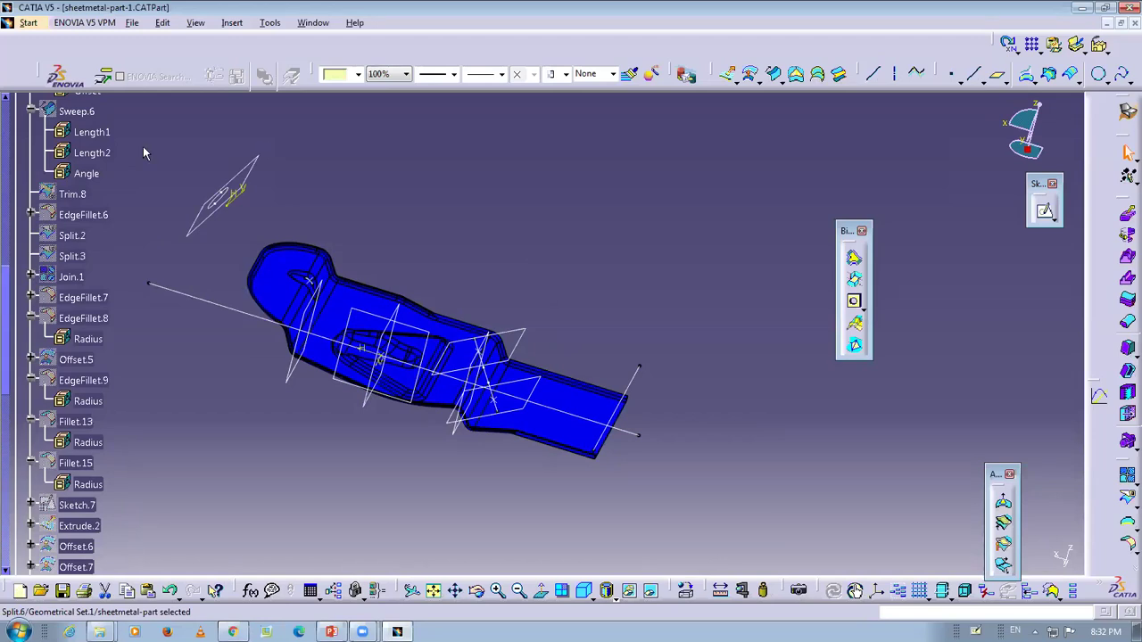
pyautogui.scroll(4, 98, 227)
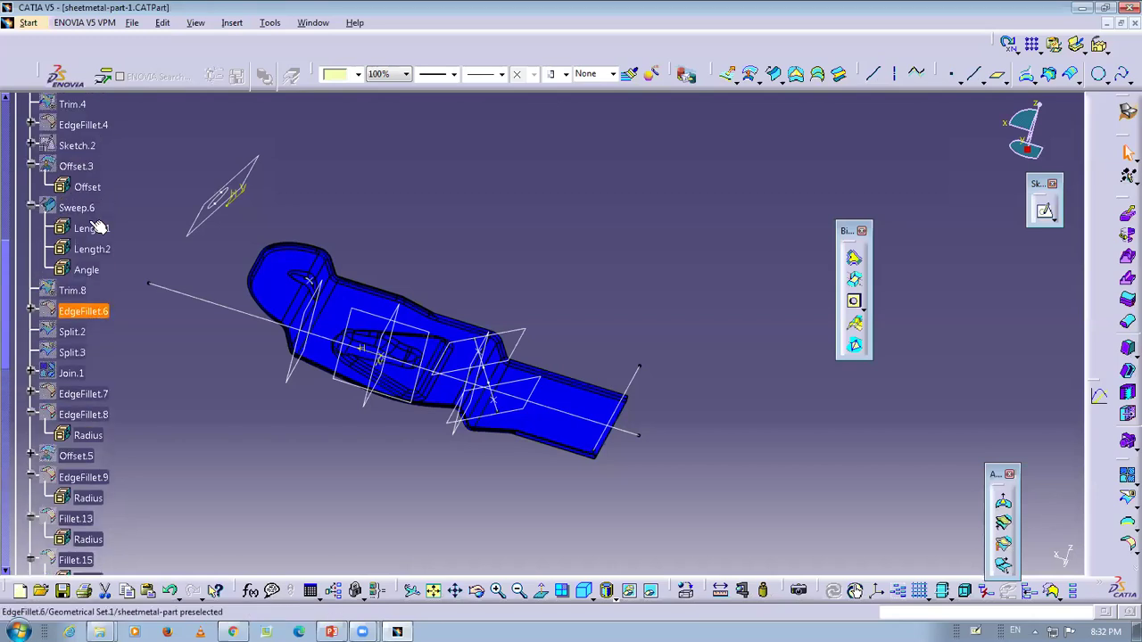
pyautogui.scroll(6, 96, 228)
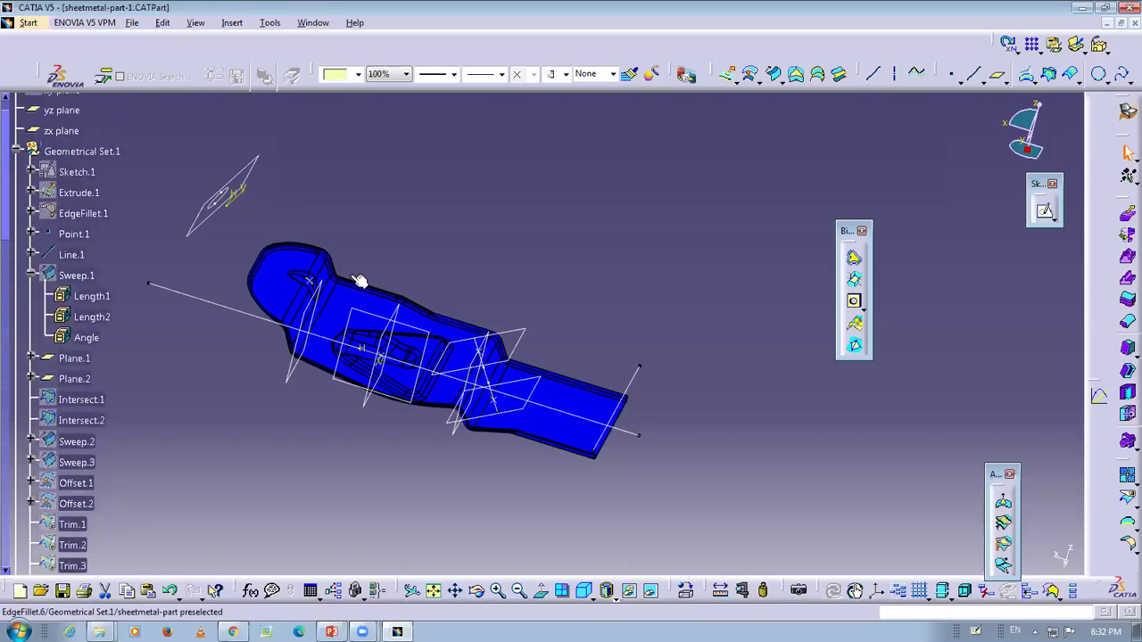
pyautogui.scroll(1, 132, 236)
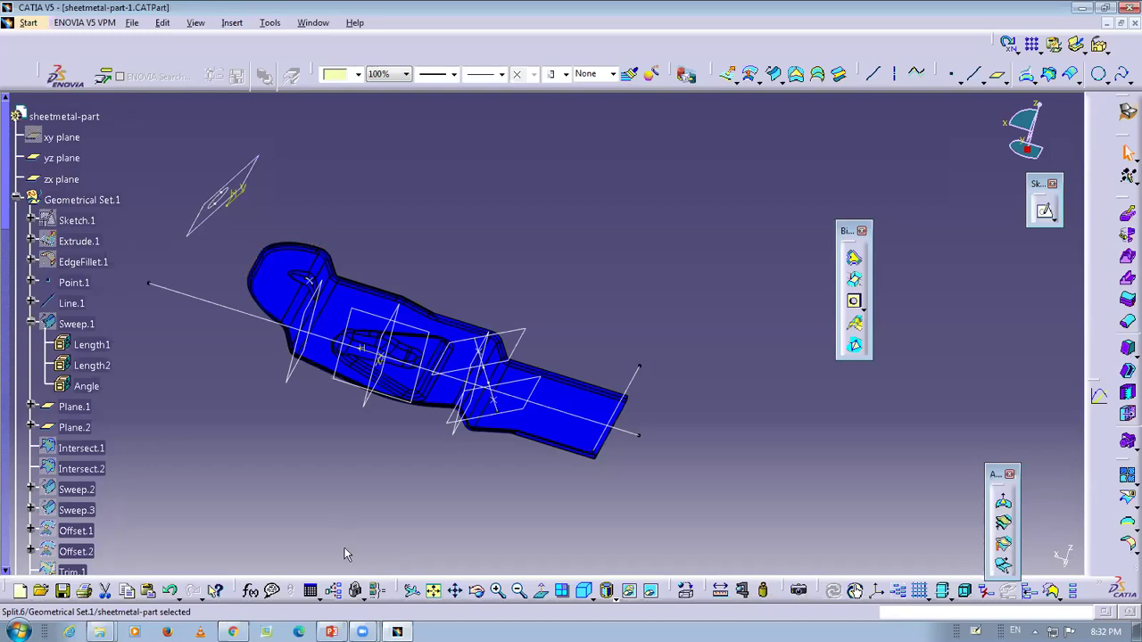
# - Rotate the blue surface model to a flatter viewing angle and review the CATIA Module slide in PowerPoint
pyautogui.click(477, 595)
pyautogui.moveTo(469, 433); pyautogui.dragTo(438, 411)
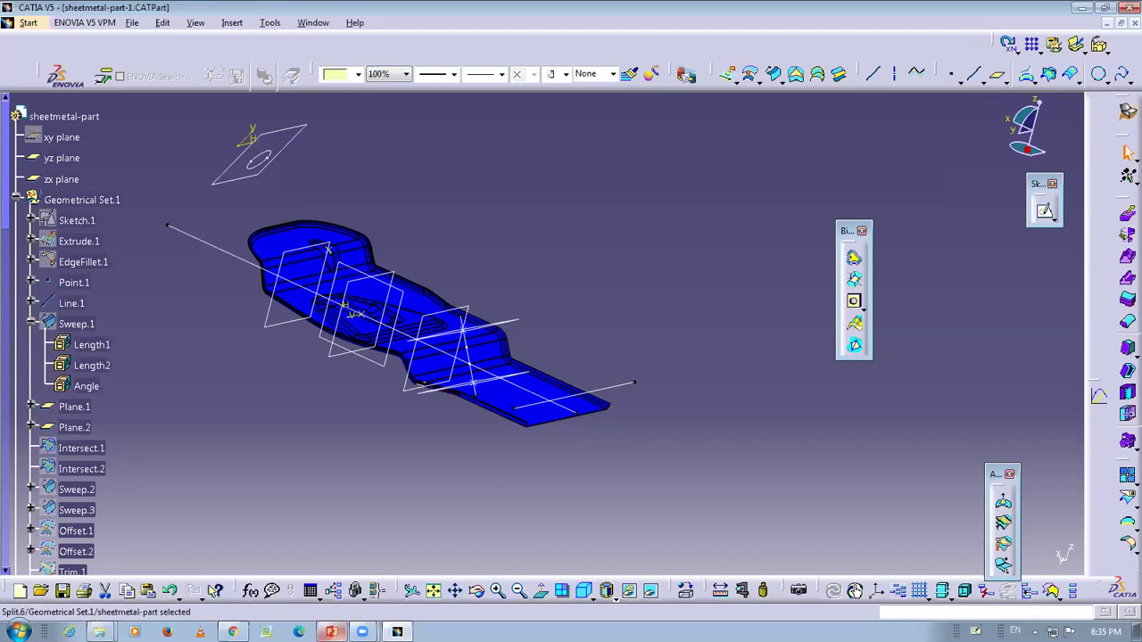
pyautogui.click(331, 632)
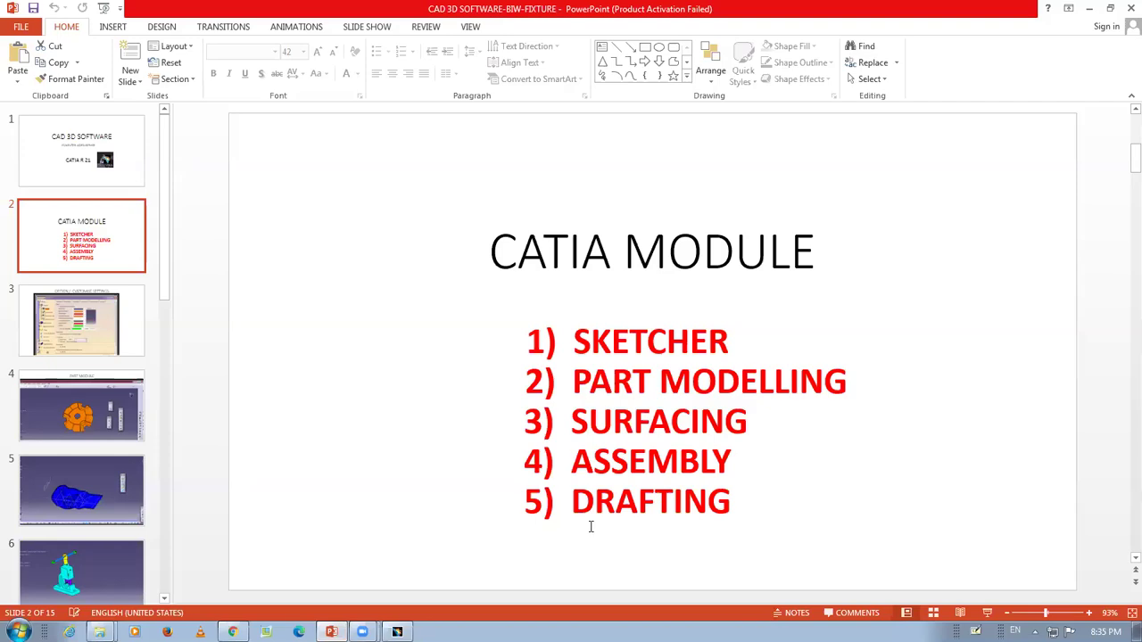
pyautogui.click(1089, 8)
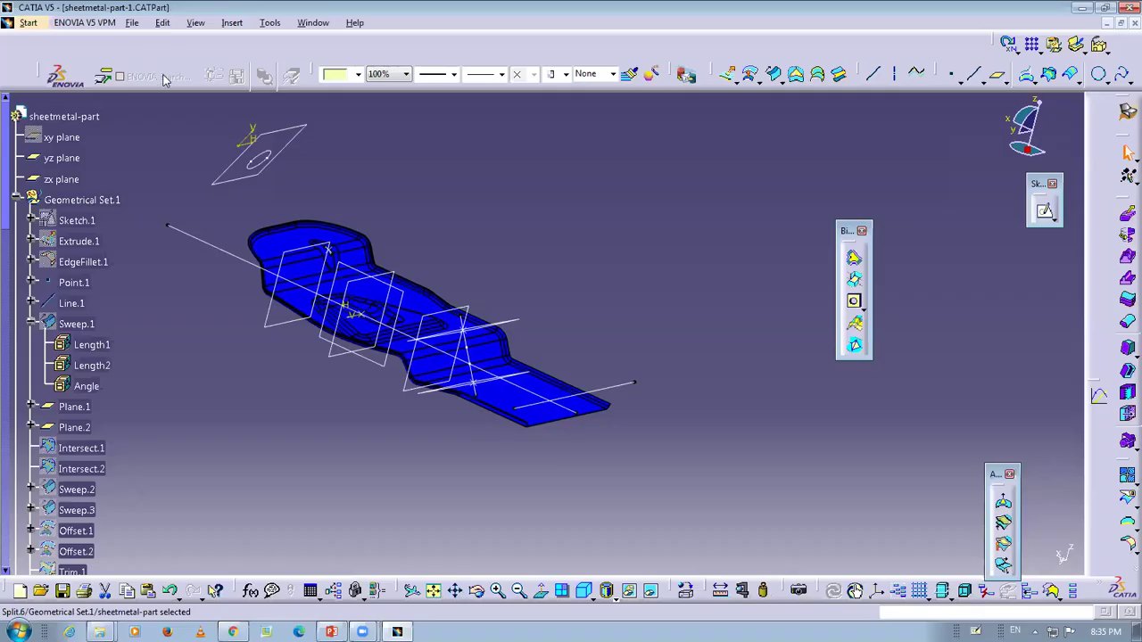
# - Create a new document of type Product
pyautogui.click(133, 27)
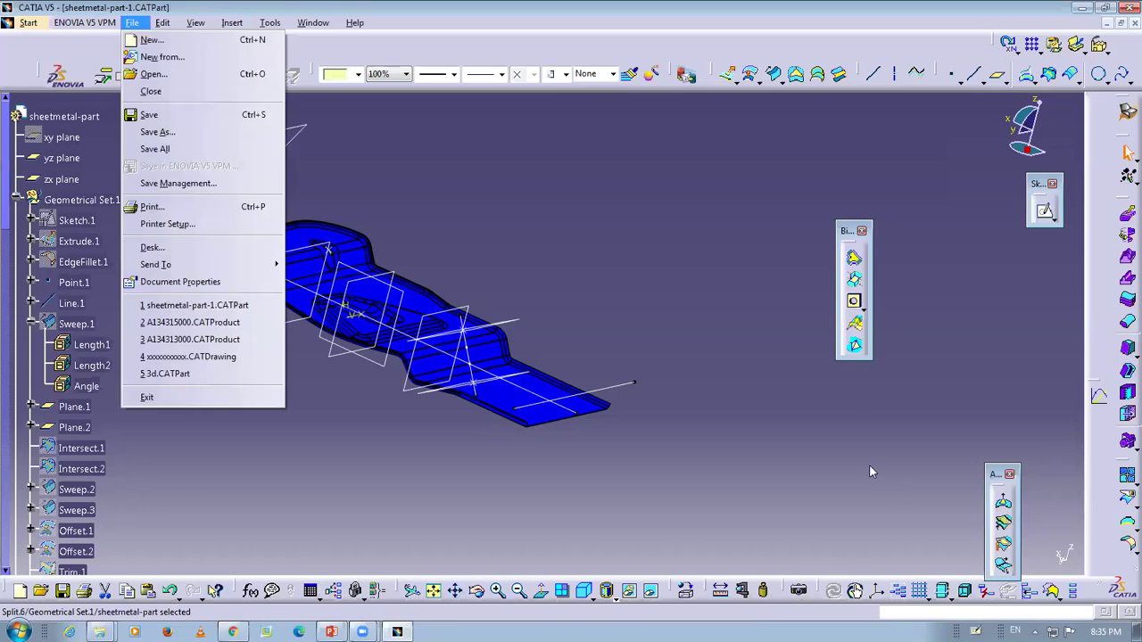
pyautogui.press('n')
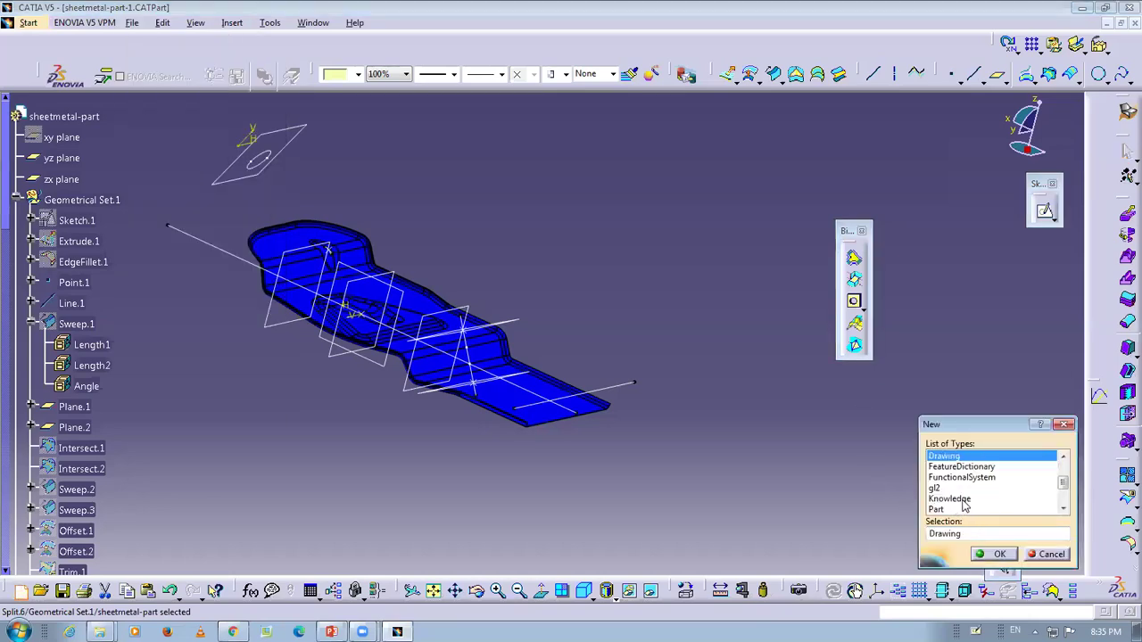
pyautogui.scroll(-1, 963, 505)
pyautogui.click(959, 510)
pyautogui.scroll(-1, 959, 511)
pyautogui.click(997, 555)
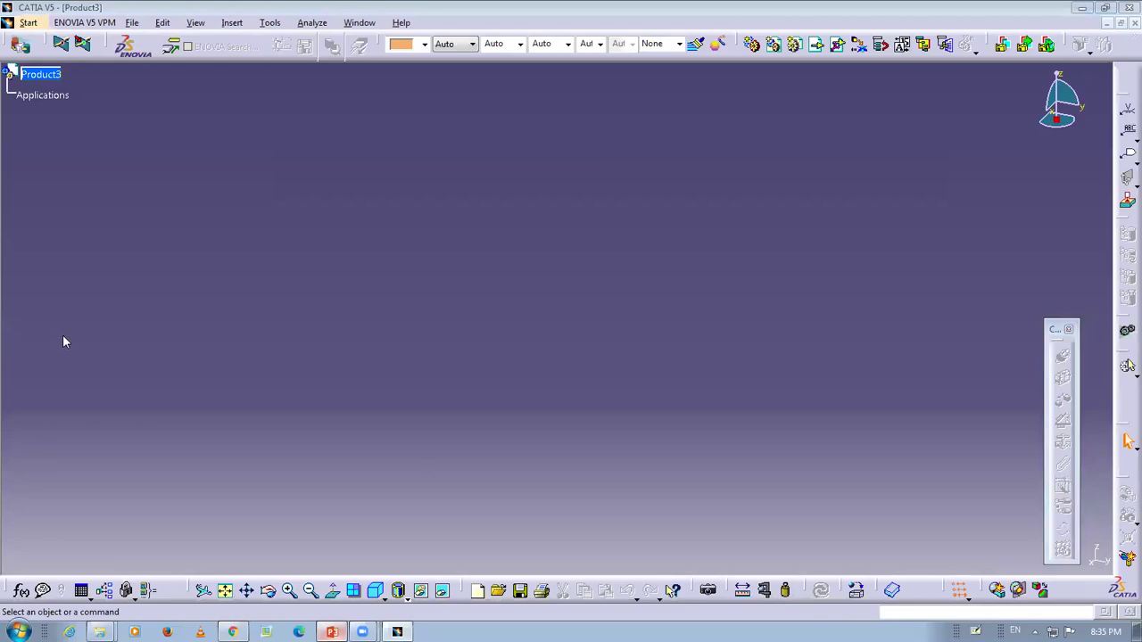
# - Switch to PowerPoint and review slides 3 to 6, from the customise settings to the pipe vice assembly
pyautogui.hotkey('alt', 'Tab')
pyautogui.press('Down')
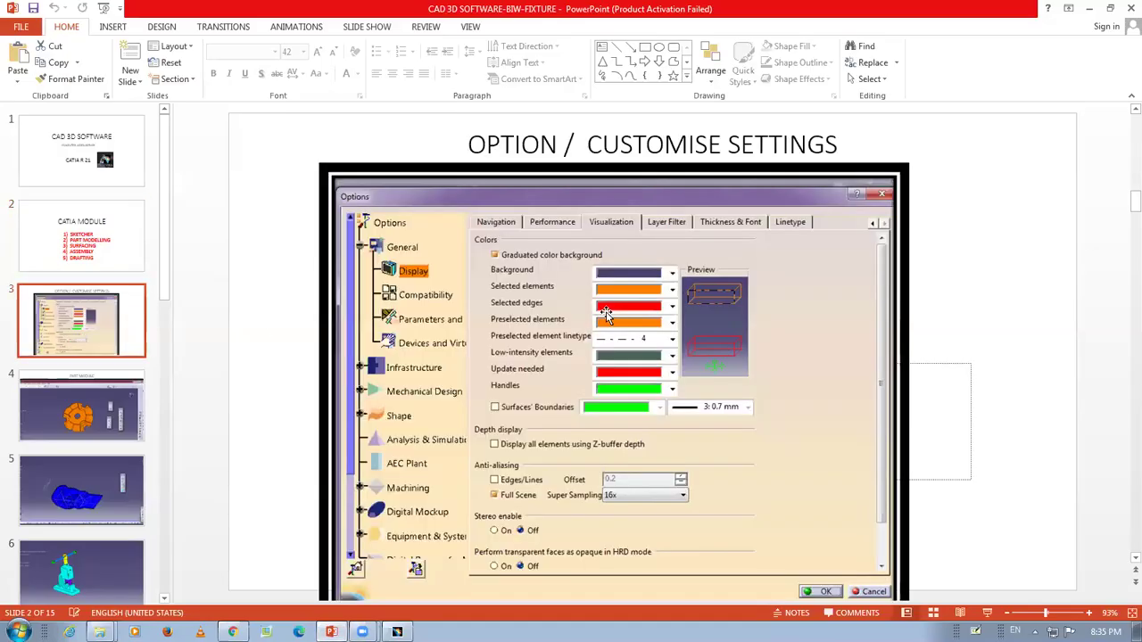
pyautogui.click(56, 404)
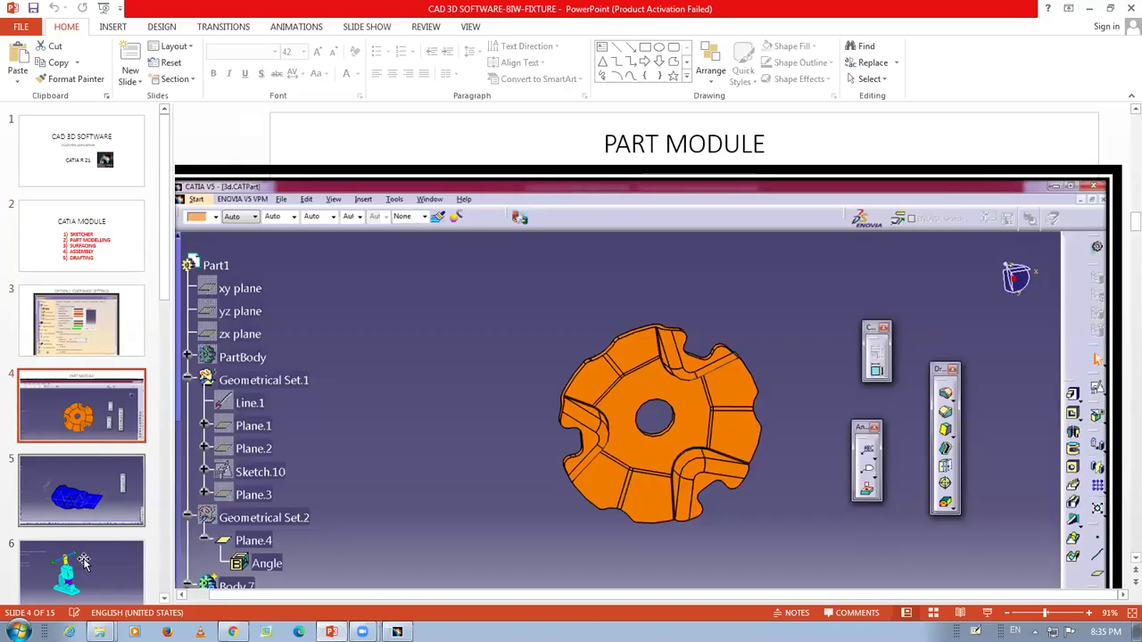
pyautogui.press('Down')
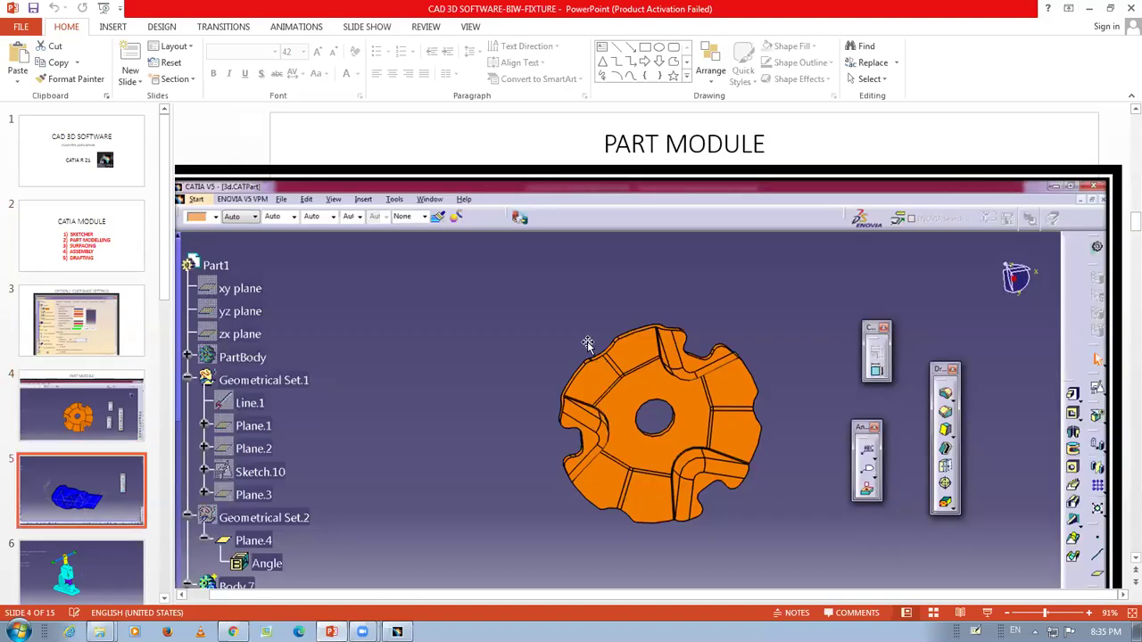
pyautogui.press('Down')
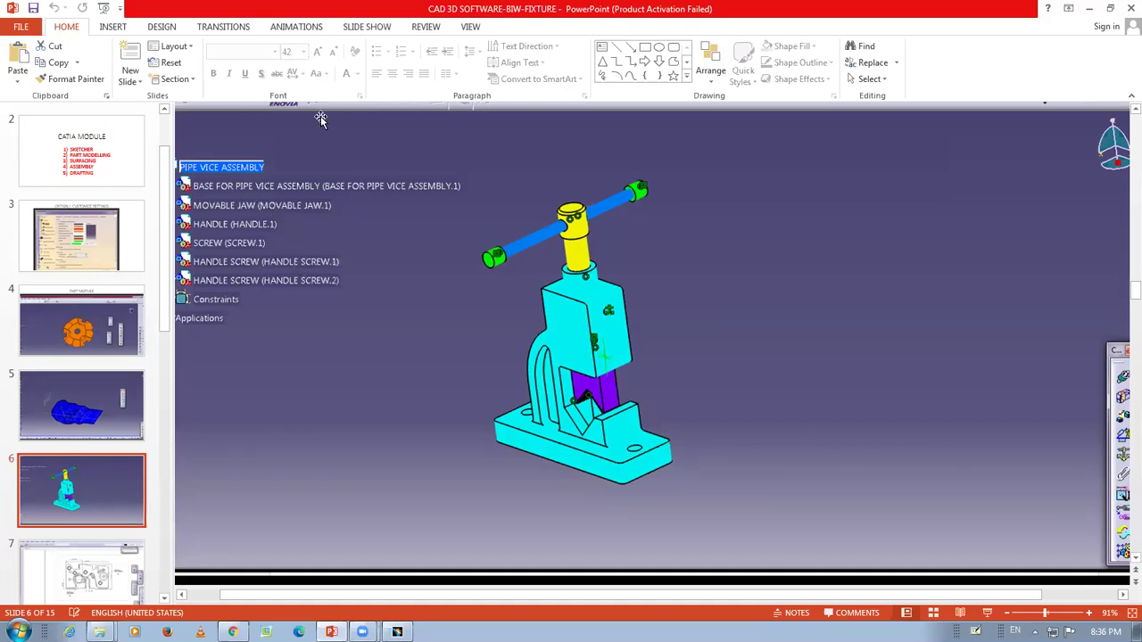
# - Return to CATIA and try to insert an existing component from a file into the new product
pyautogui.click(399, 632)
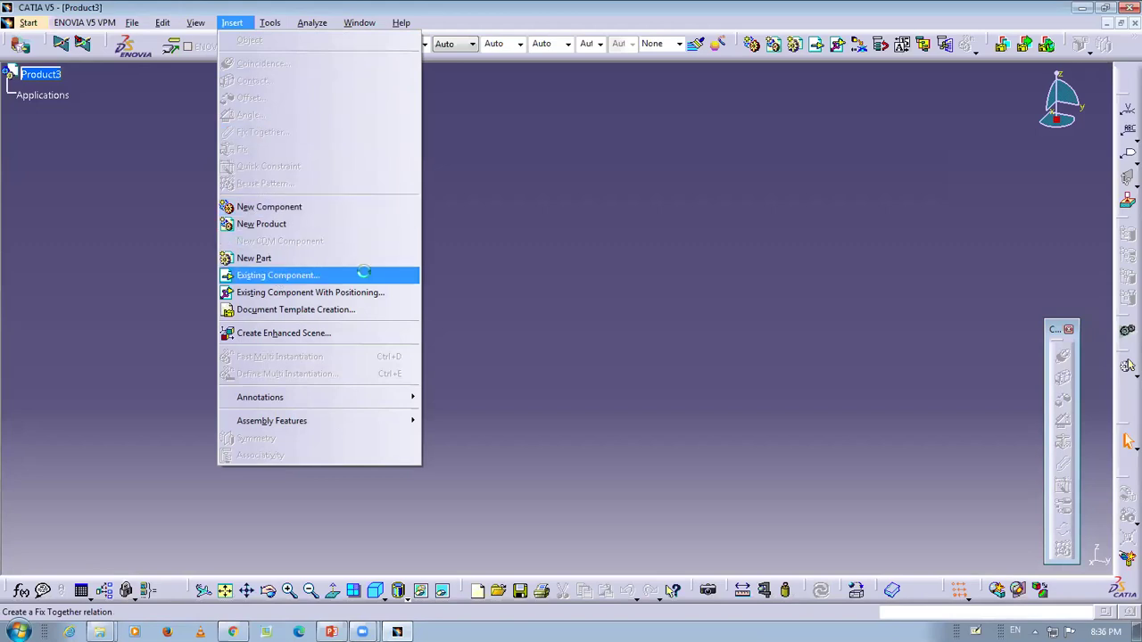
pyautogui.click(364, 274)
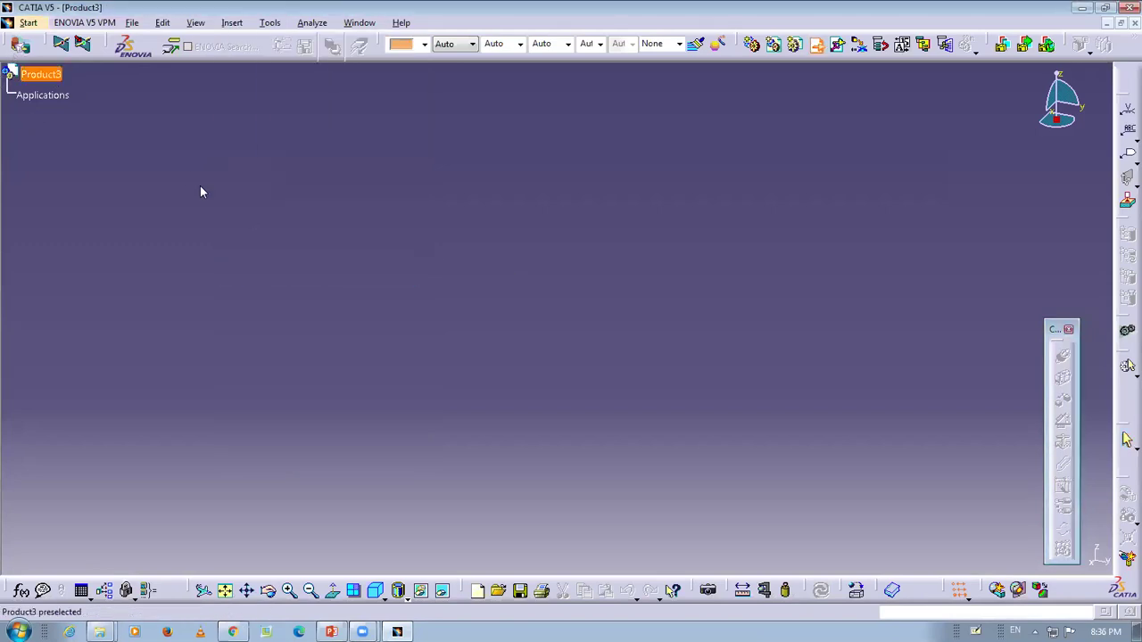
pyautogui.click(330, 260)
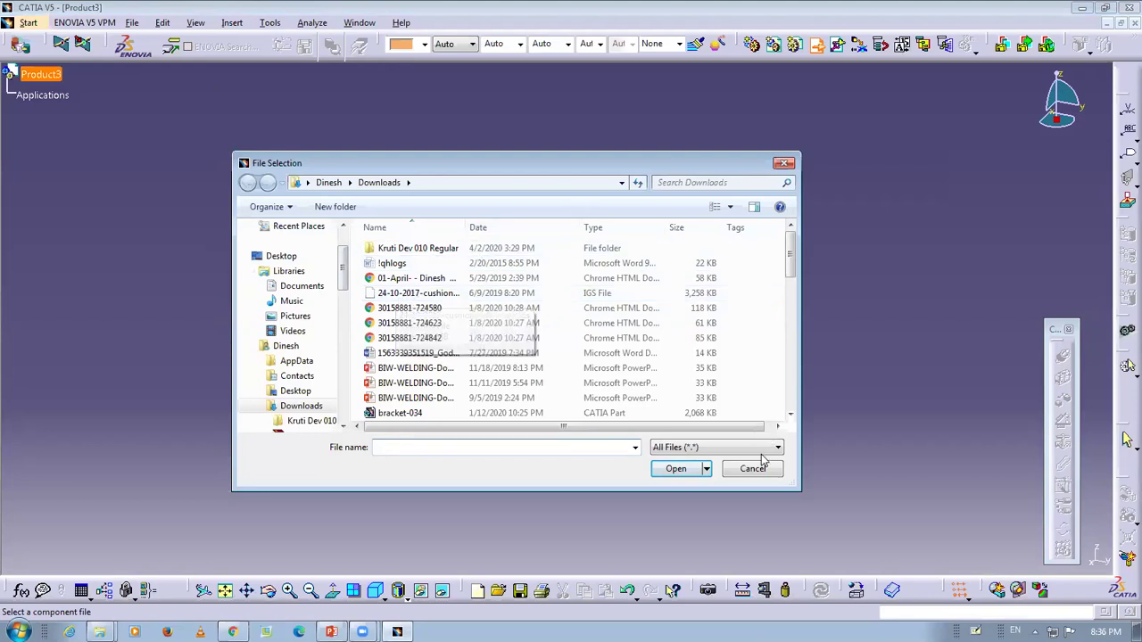
pyautogui.click(754, 470)
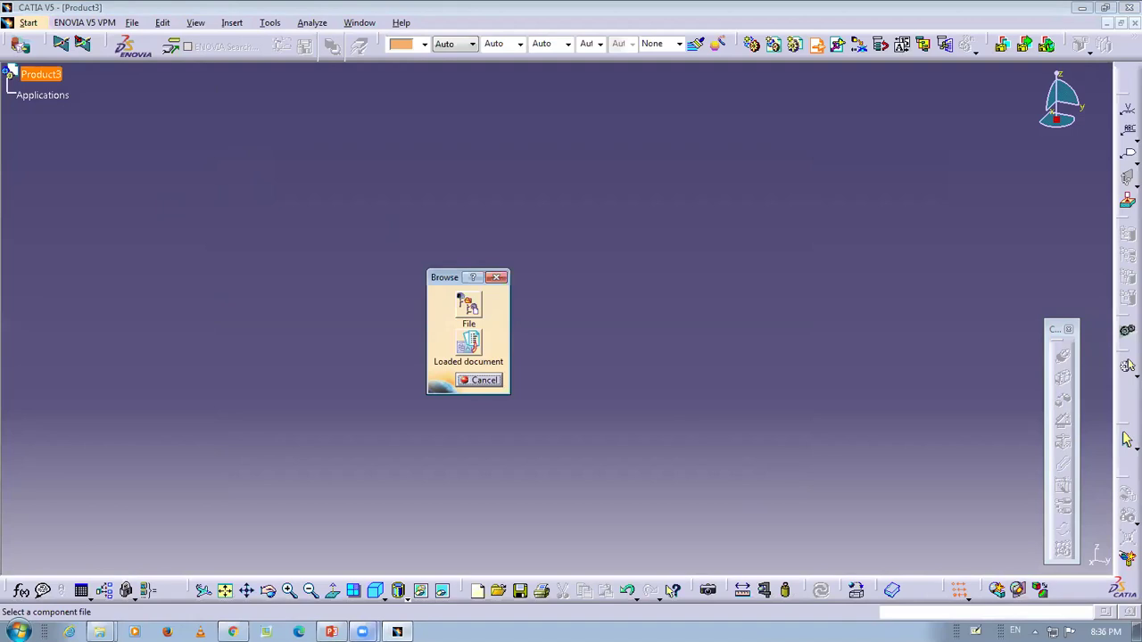
pyautogui.click(362, 632)
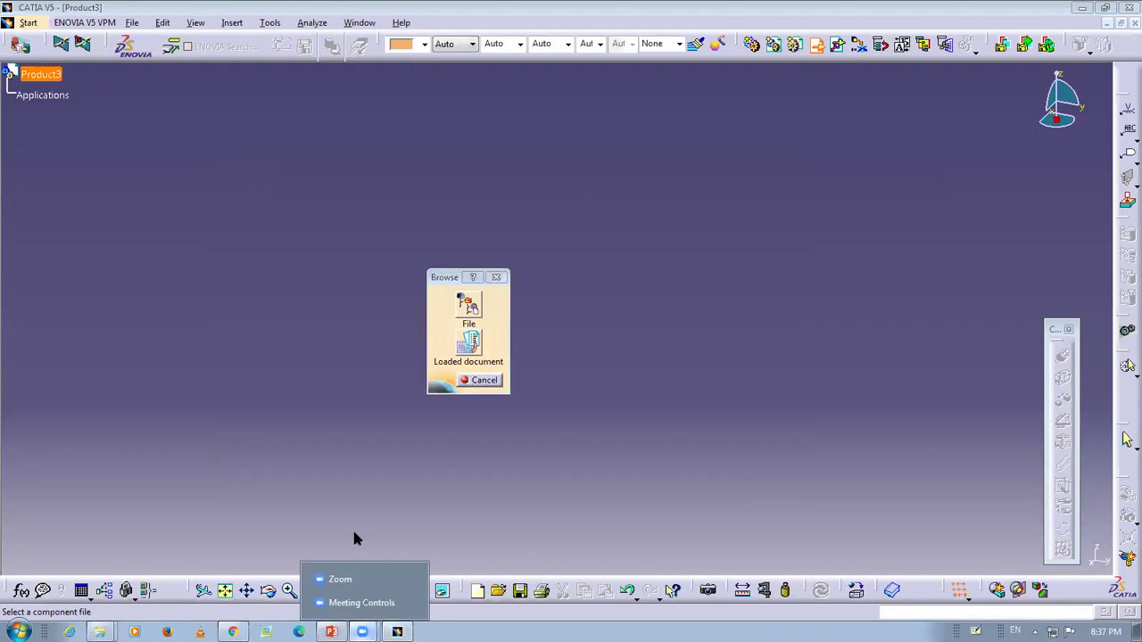
pyautogui.click(341, 487)
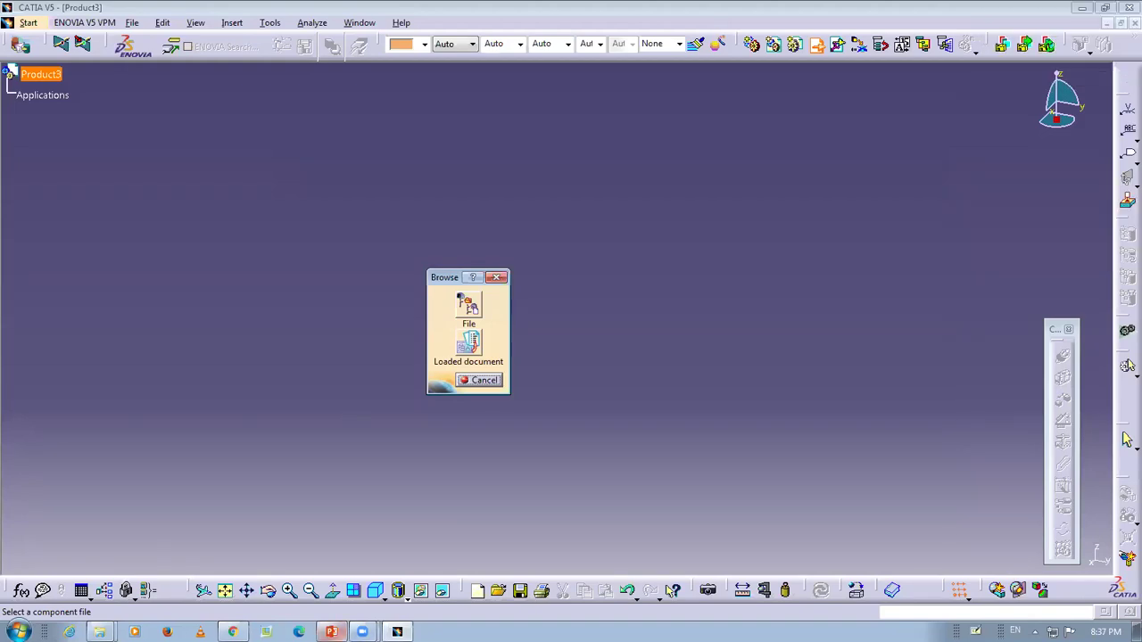
# - Switch to PowerPoint and examine the drafting example on slide 7, the BROSS-DWG drawing
pyautogui.click(331, 631)
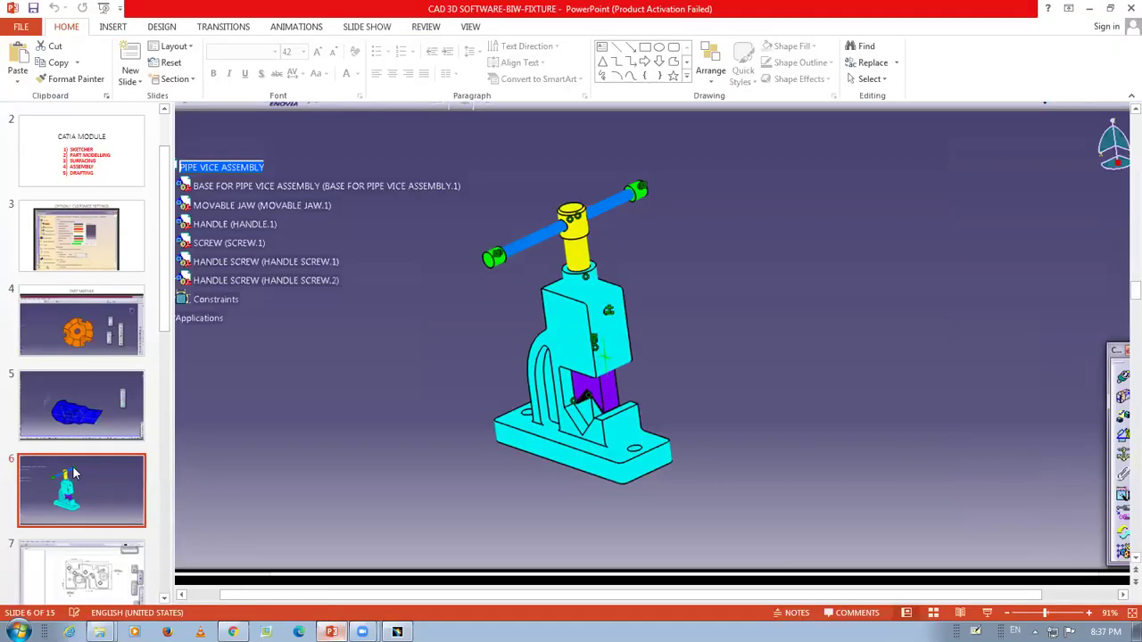
pyautogui.click(93, 570)
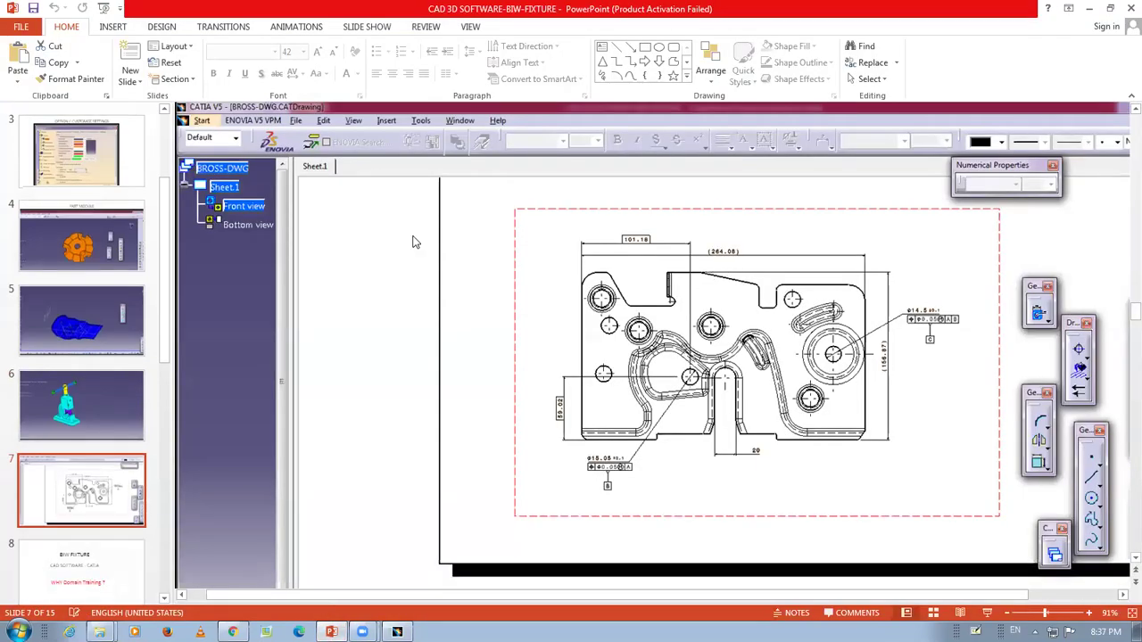
pyautogui.click(1090, 8)
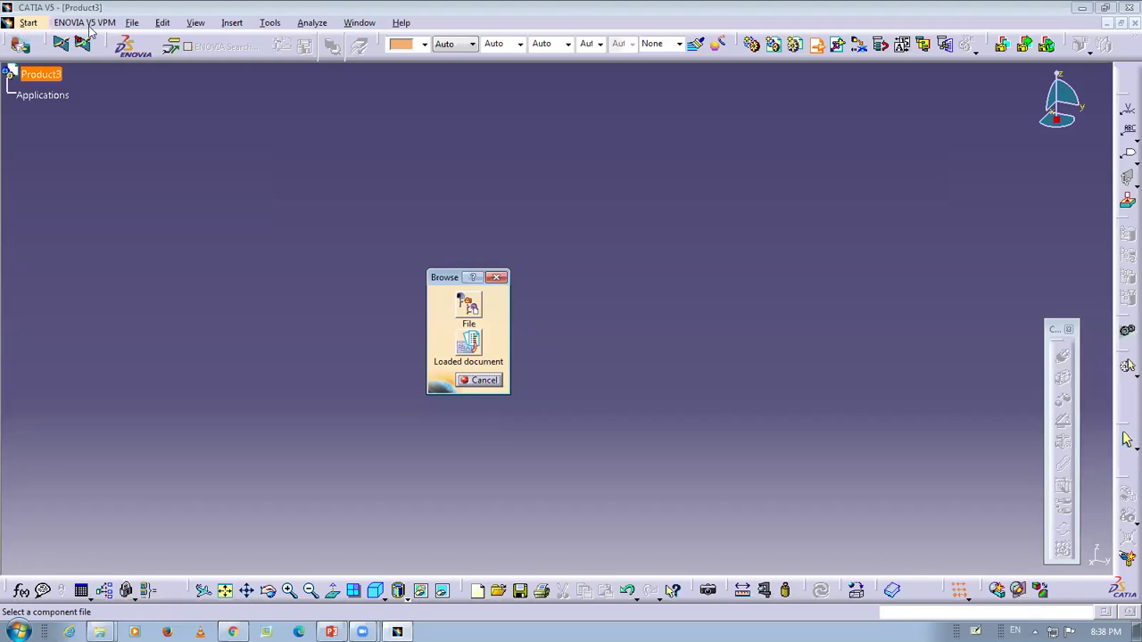
# - Dismiss the component Browse dialog and bring up the already open CATDrawing document
pyautogui.click(497, 278)
pyautogui.click(365, 22)
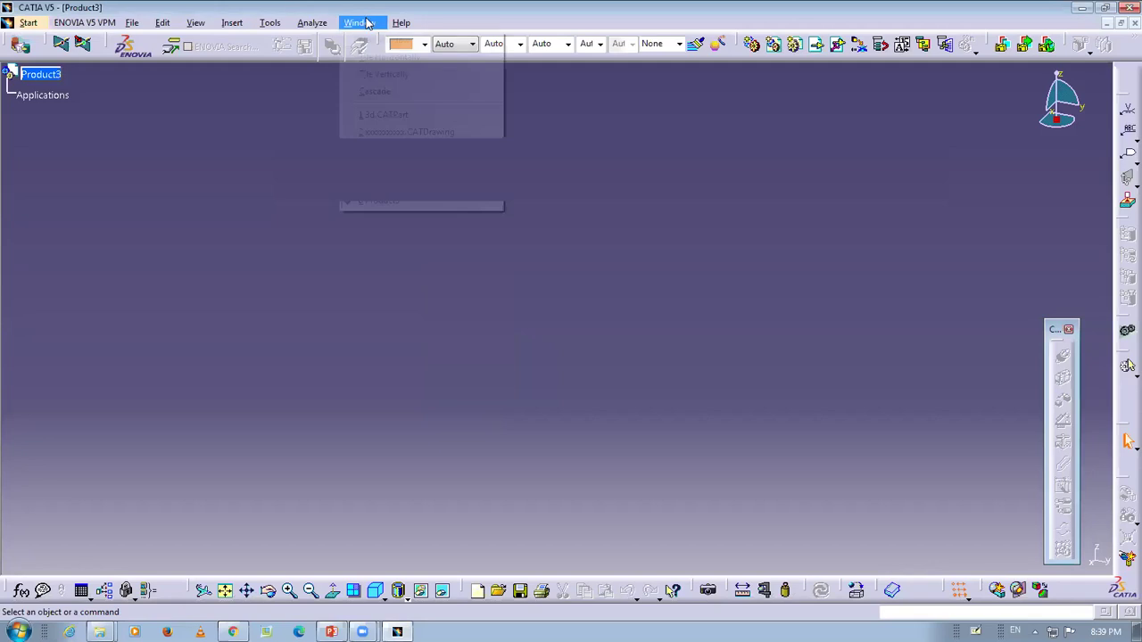
pyautogui.click(402, 128)
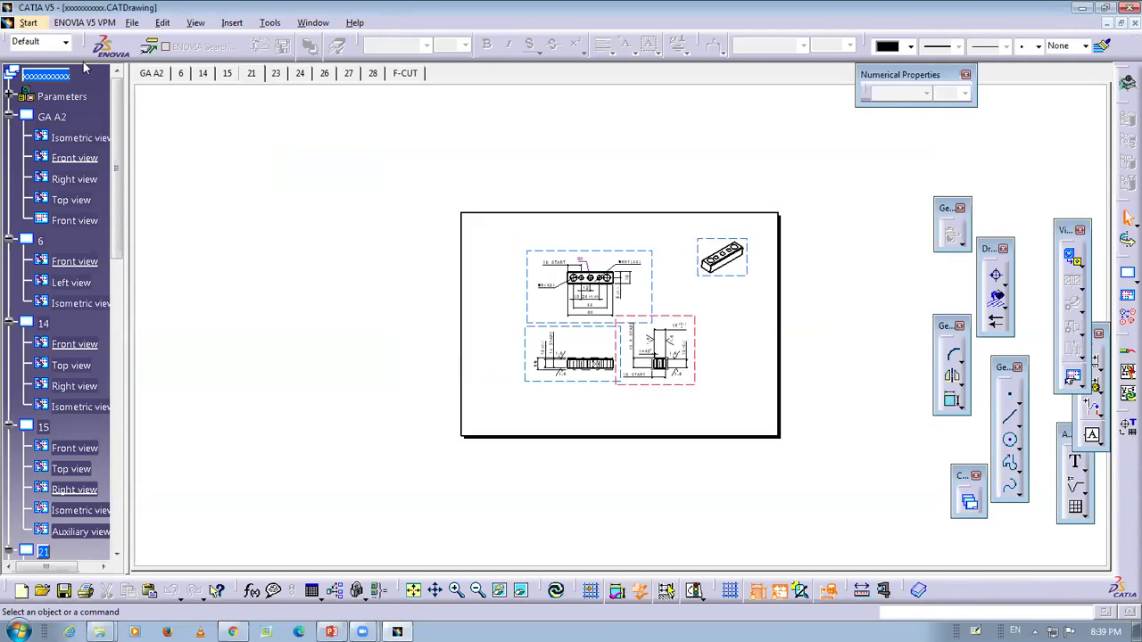
# - Bring up sheet 23 of the drawing and examine the hole callouts and dimensions on the L-shaped bracket's views
pyautogui.click(276, 75)
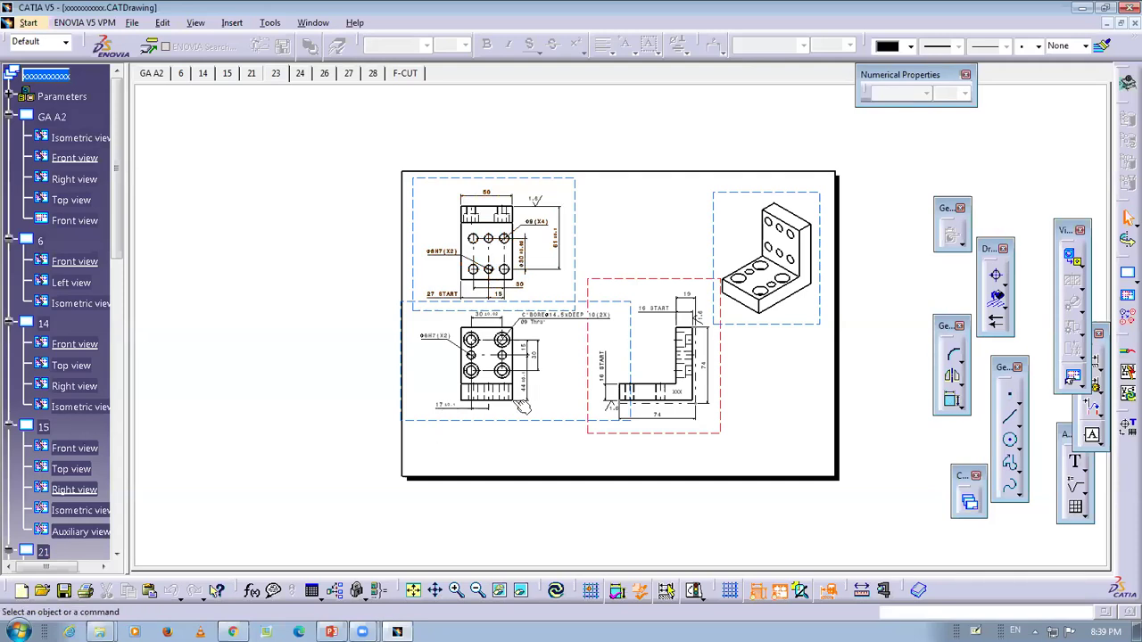
pyautogui.moveTo(809, 262)
pyautogui.keyDown('ctrl'); pyautogui.mouseDown(button='middle')
pyautogui.moveTo(804, 252)
pyautogui.moveTo(652, 384)
pyautogui.mouseUp(button='middle'); pyautogui.keyUp('ctrl')
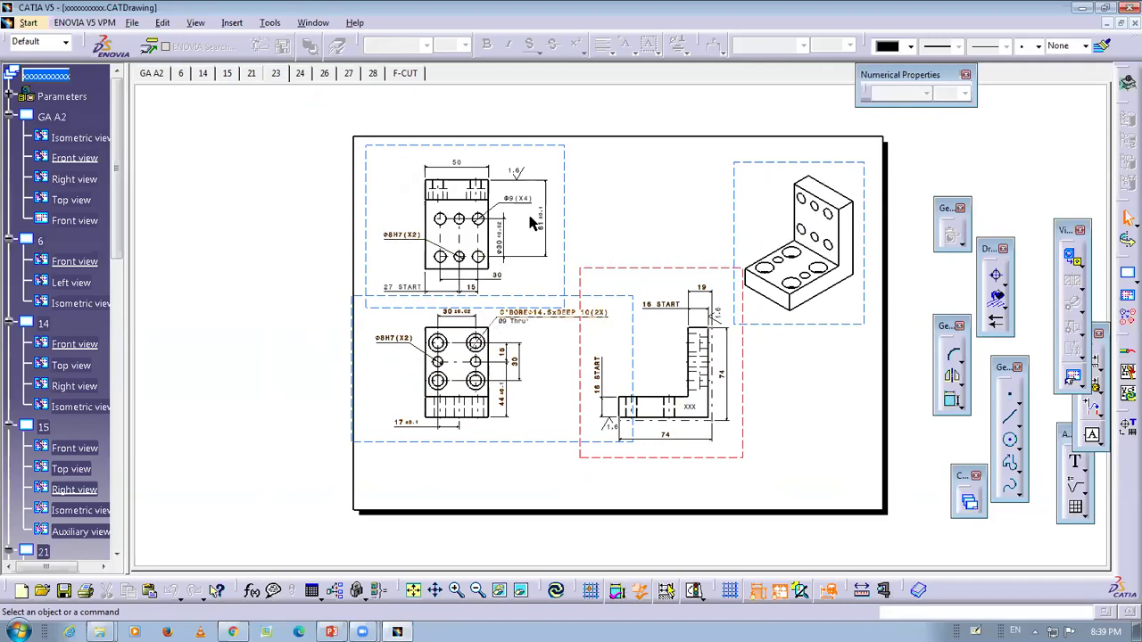
pyautogui.scroll(-5, 515, 338)
pyautogui.scroll(5, 433, 468)
pyautogui.scroll(4, 433, 468)
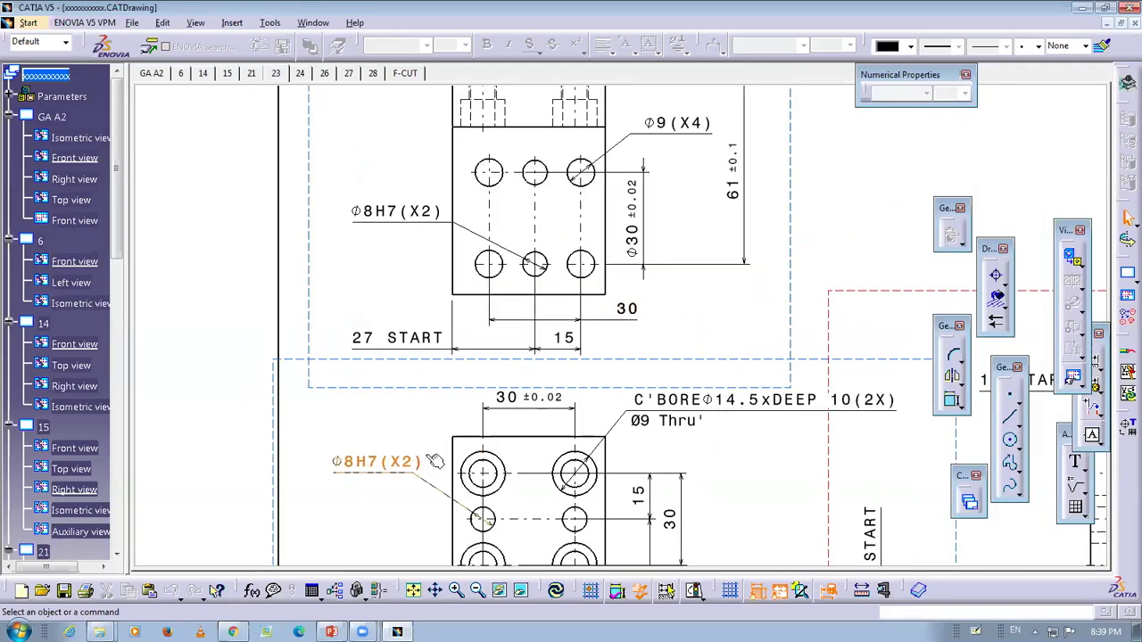
# - Examine the full layout of sheet 23, comparing the L-shaped bracket's dimensioned views with its isometric view
pyautogui.scroll(-4, 620, 327)
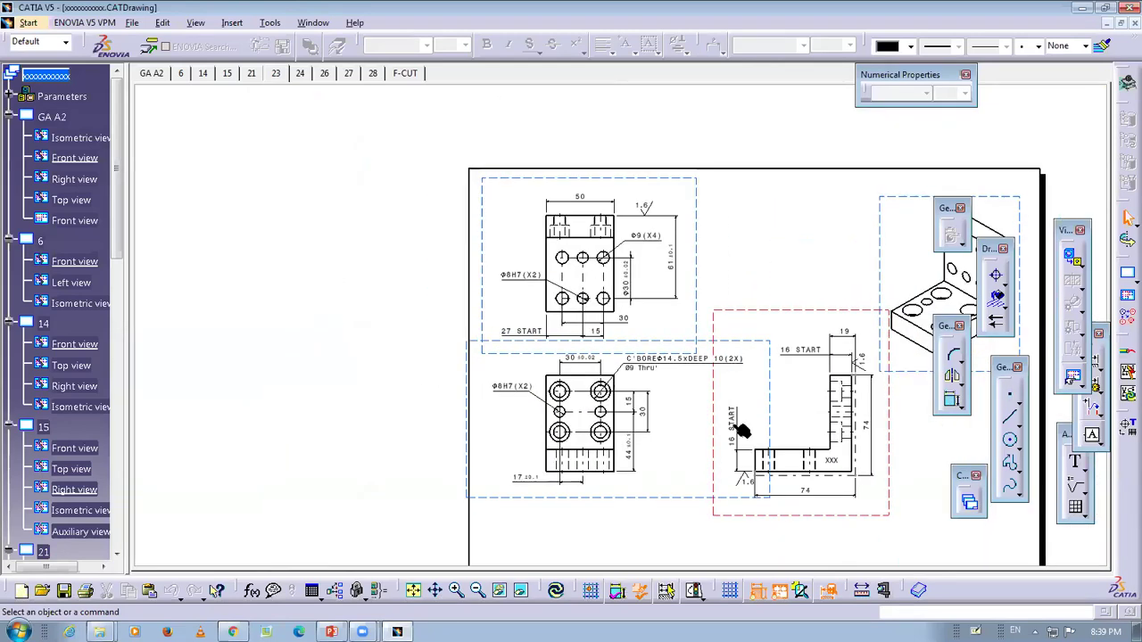
pyautogui.scroll(-2, 620, 326)
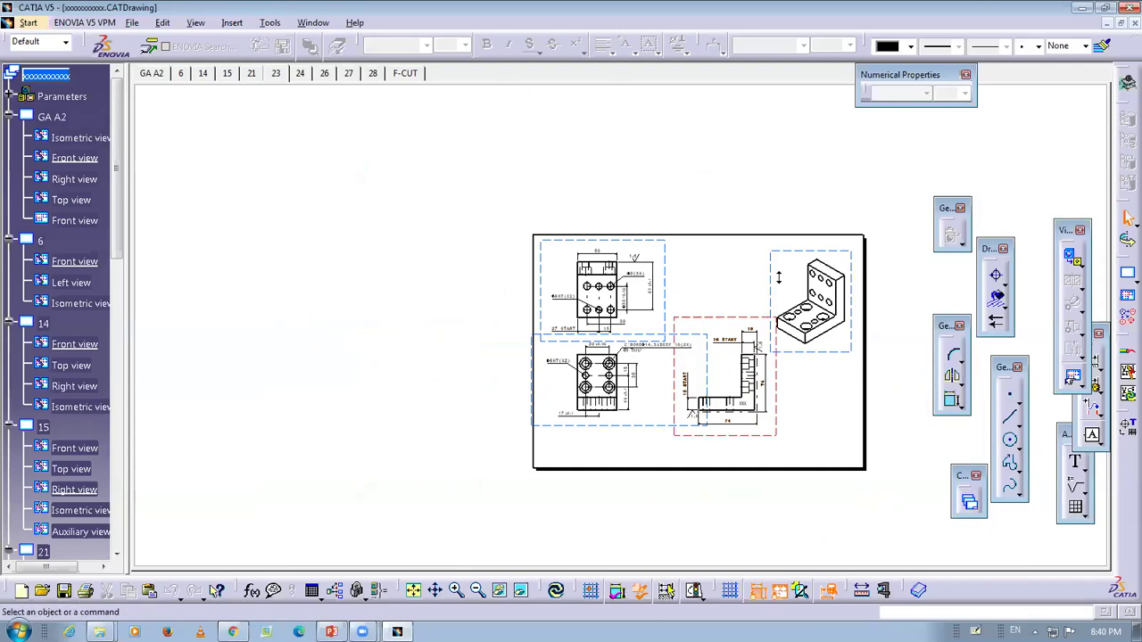
pyautogui.moveTo(303, 343)
pyautogui.mouseDown(button='middle')
pyautogui.moveTo(322, 254)
pyautogui.moveTo(455, 281)
pyautogui.mouseUp(button='middle')
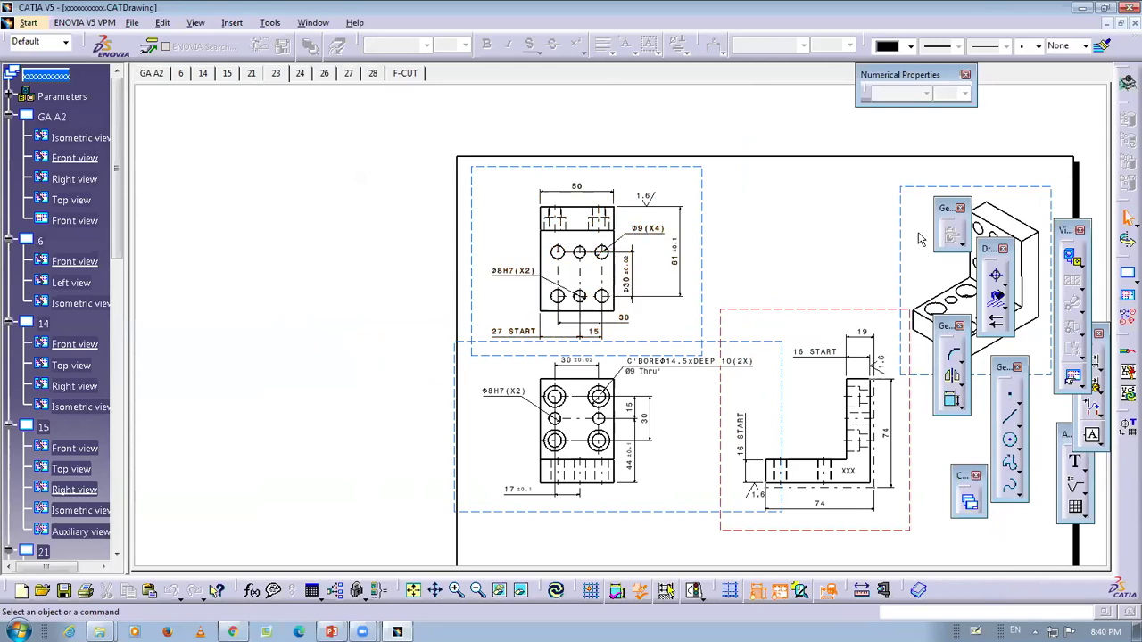
pyautogui.moveTo(851, 316); pyautogui.dragTo(821, 343, button='middle')
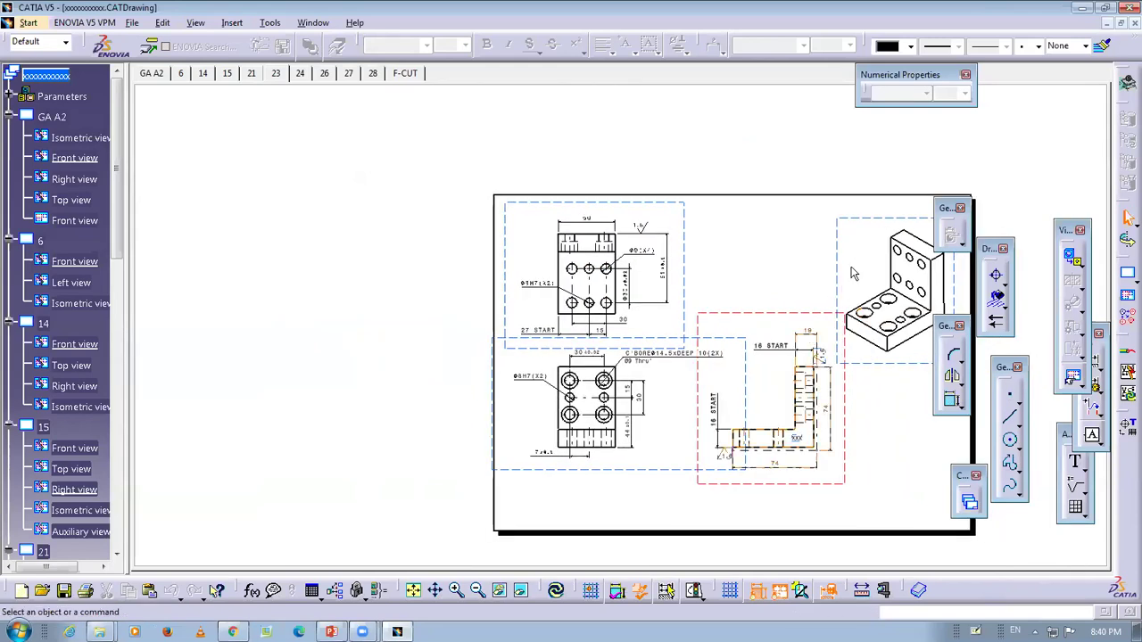
pyautogui.moveTo(893, 247); pyautogui.dragTo(857, 262, button='middle')
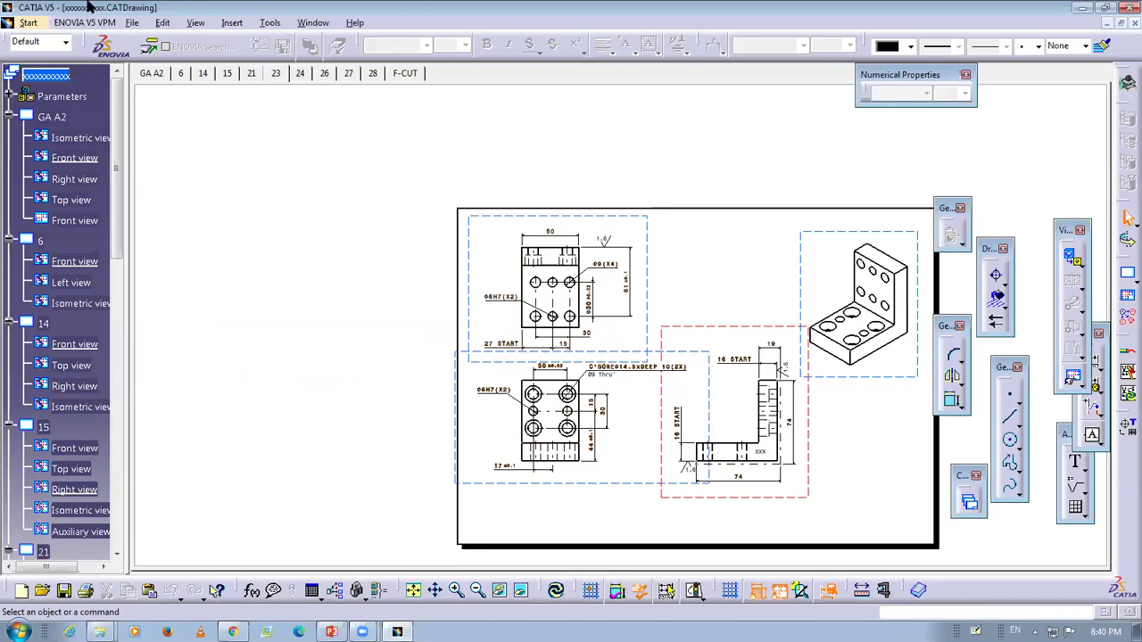
# - Review the drafting tools for creating views, datum features, annotations and 2D geometry, including the profile and spline variants
pyautogui.click(1076, 260)
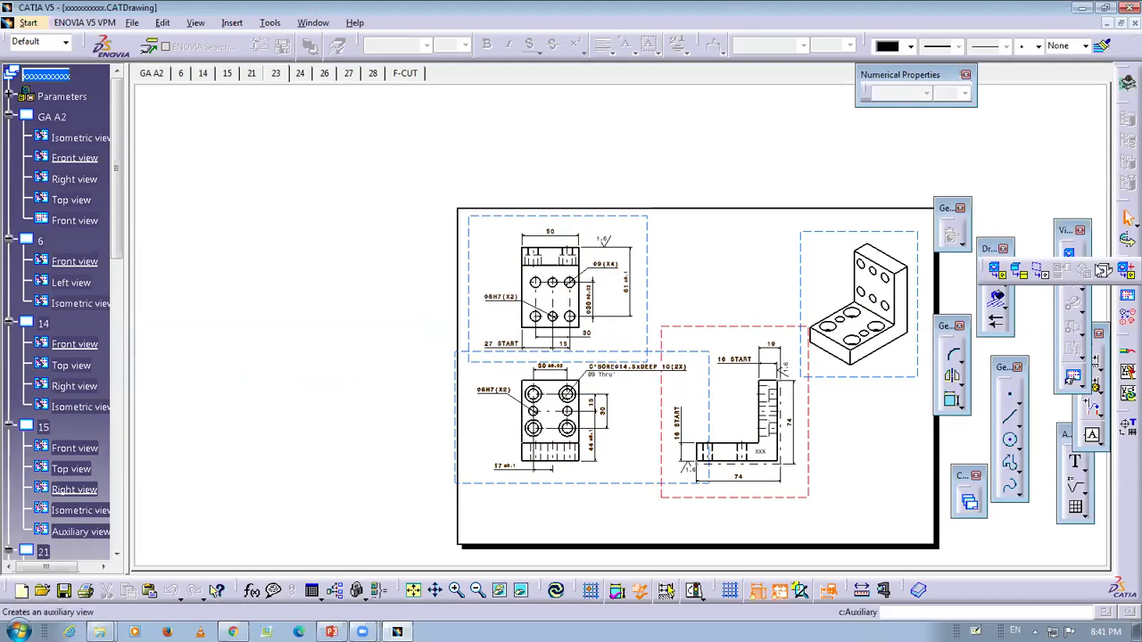
pyautogui.click(1007, 284)
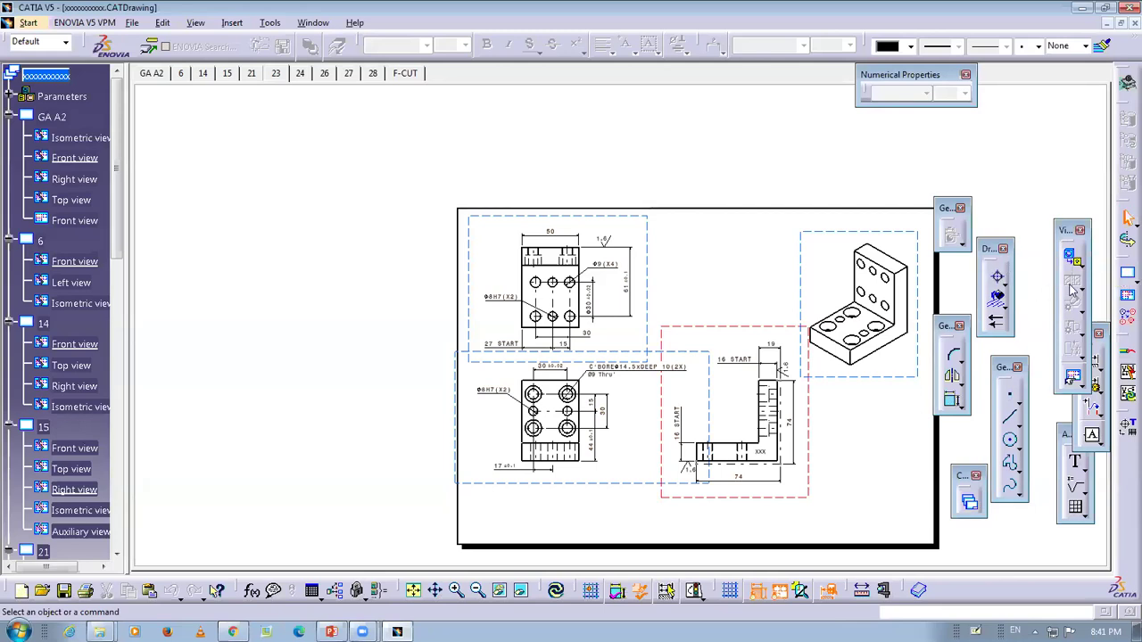
pyautogui.click(1006, 285)
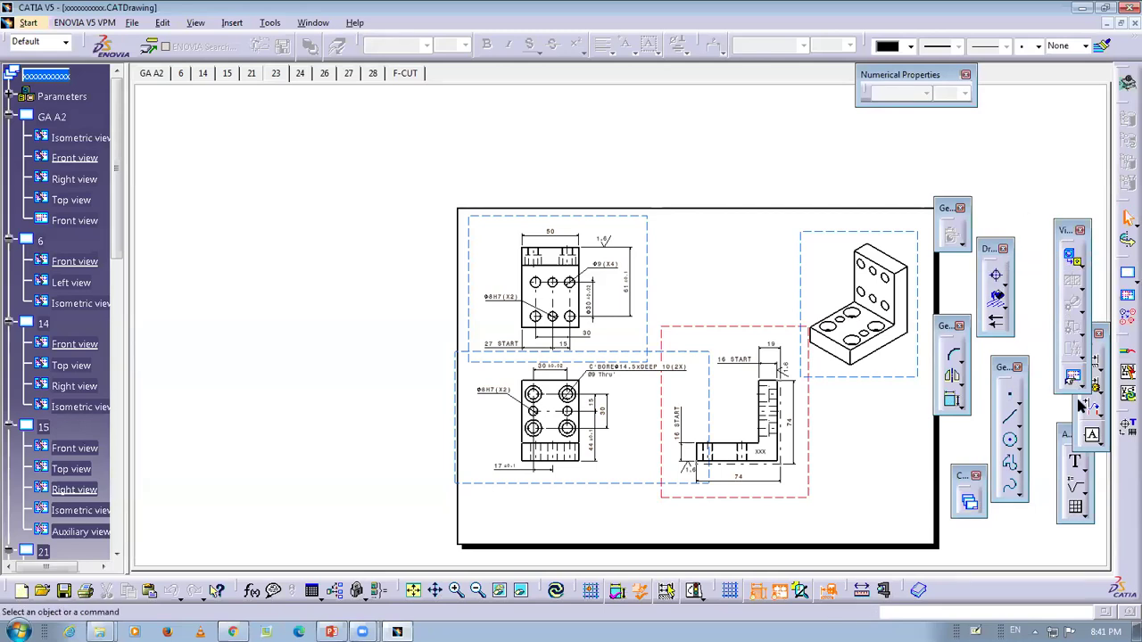
pyautogui.click(1097, 442)
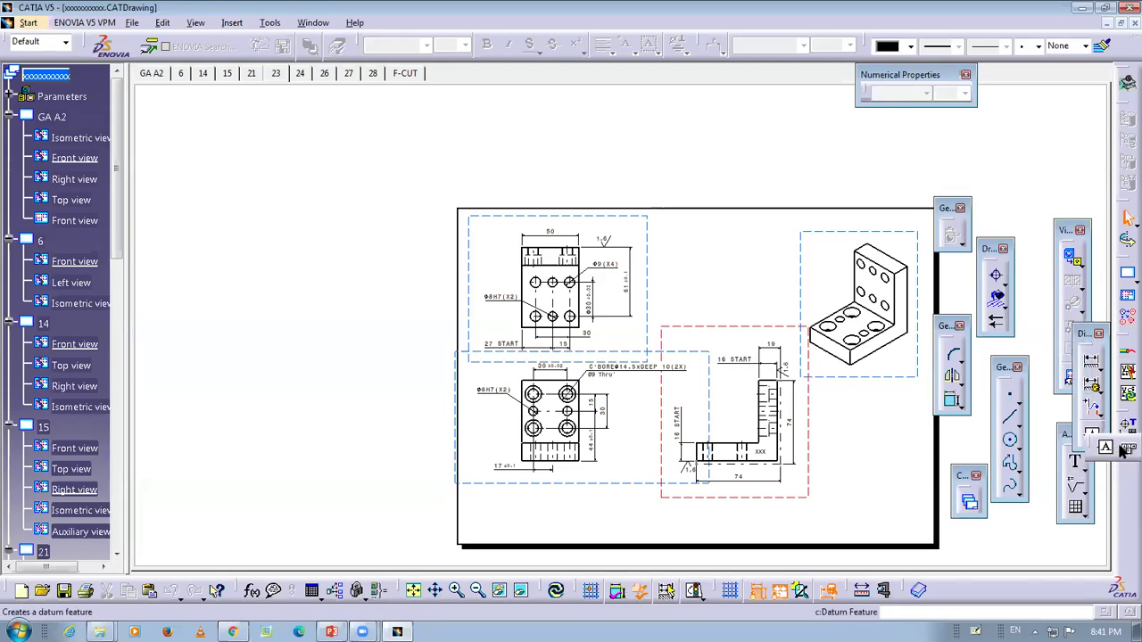
pyautogui.click(1081, 468)
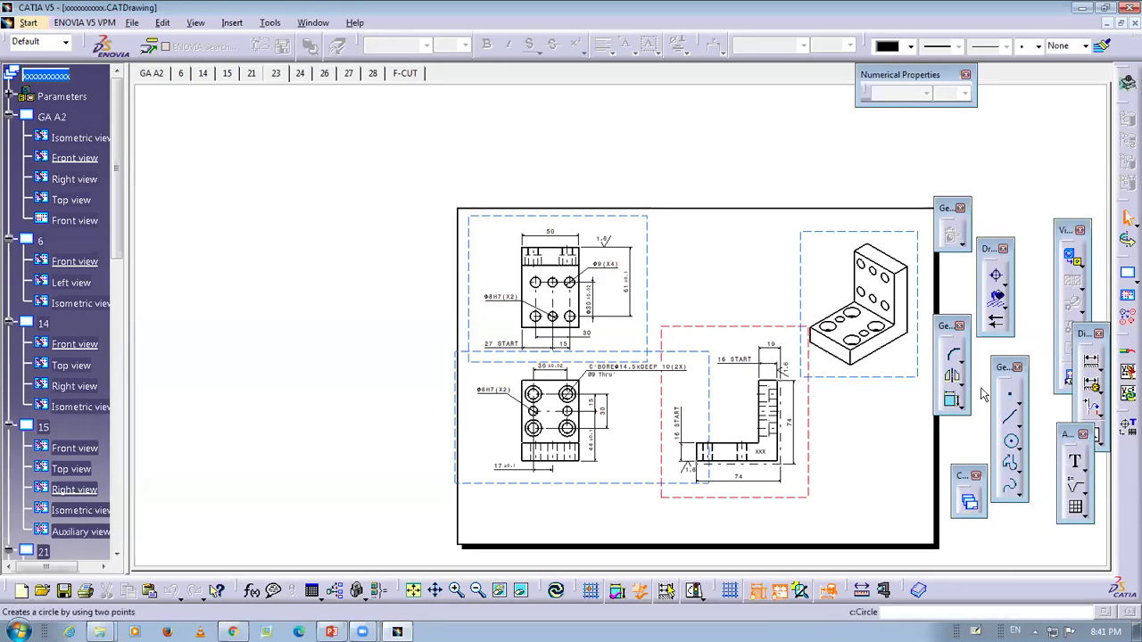
pyautogui.click(958, 359)
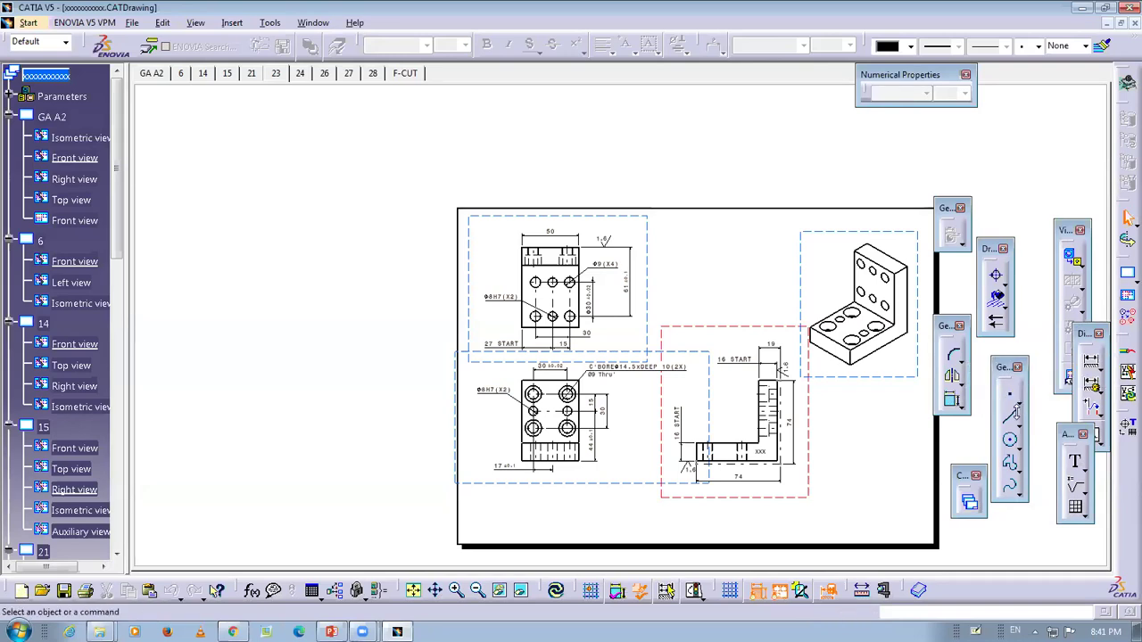
pyautogui.click(1011, 461)
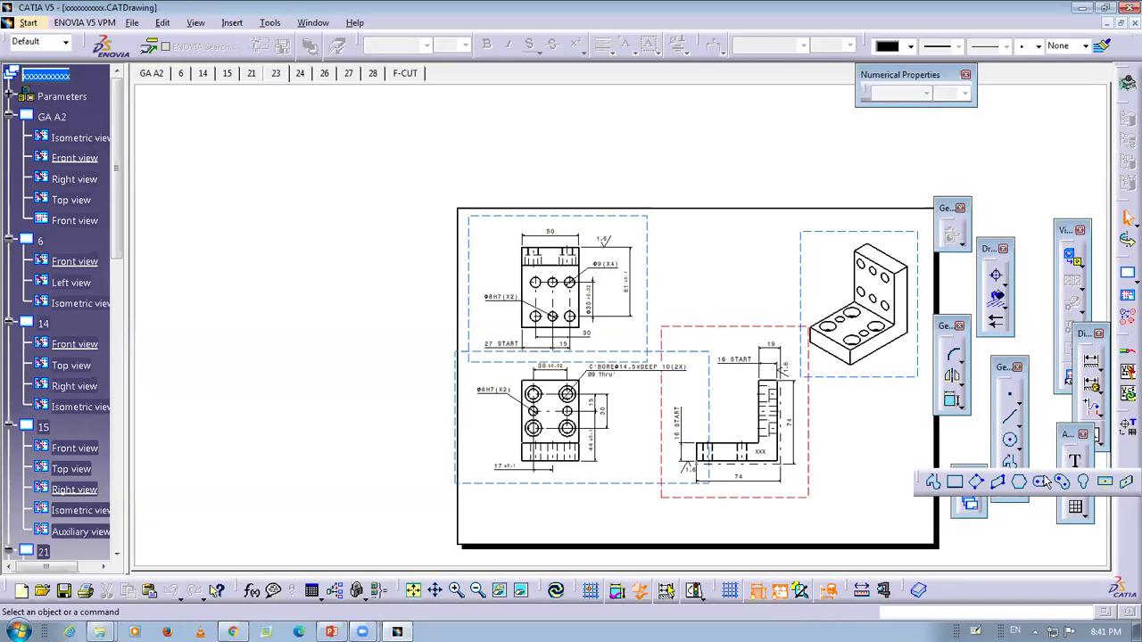
pyautogui.click(1009, 484)
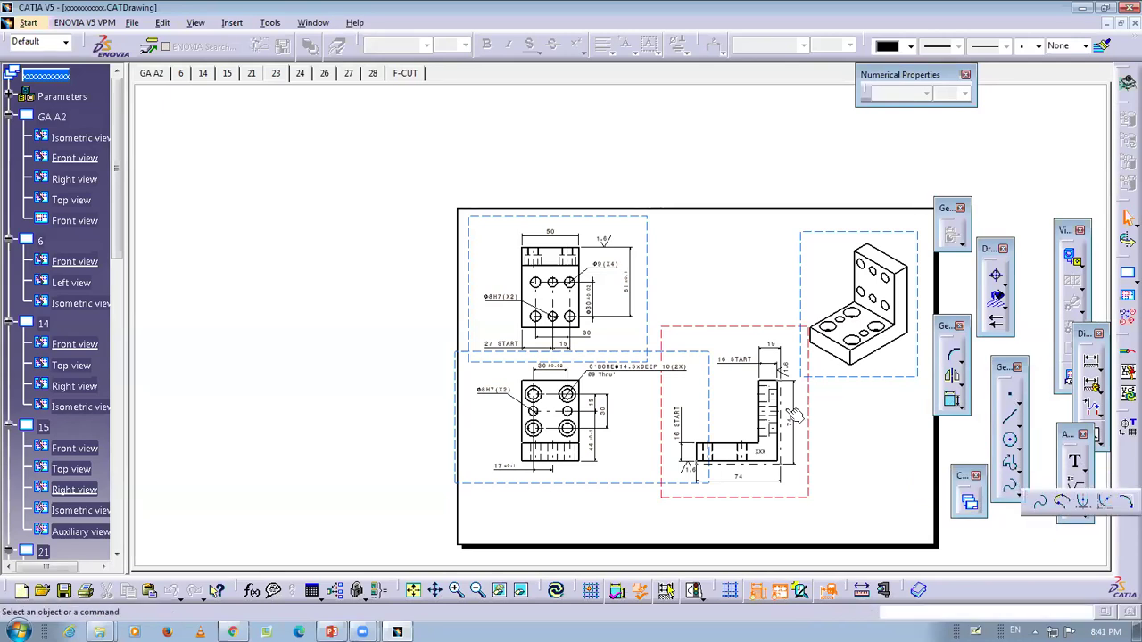
pyautogui.click(563, 351)
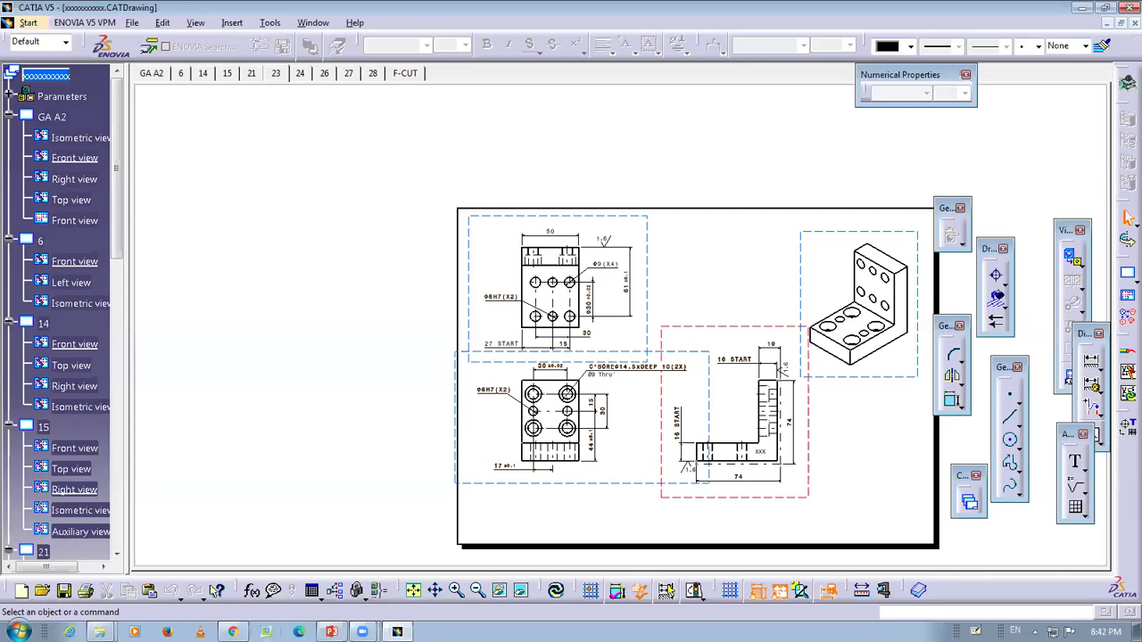
# - Switch to PowerPoint and show slide 8, "WHY Domain Training ?"
pyautogui.hotkey('alt', 'Tab')
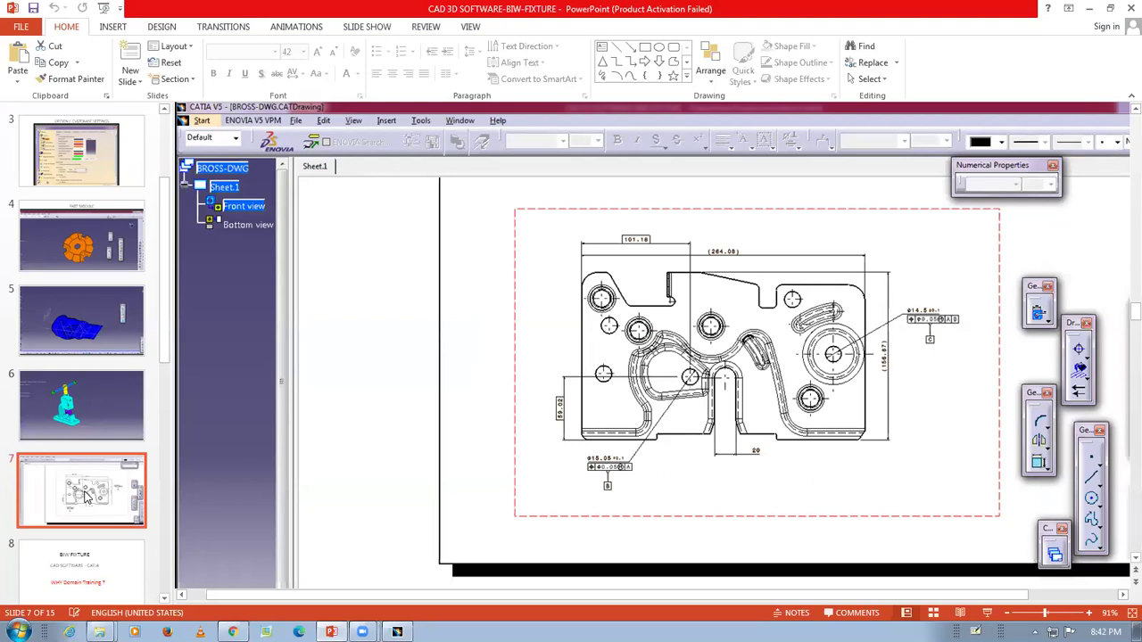
pyautogui.click(95, 555)
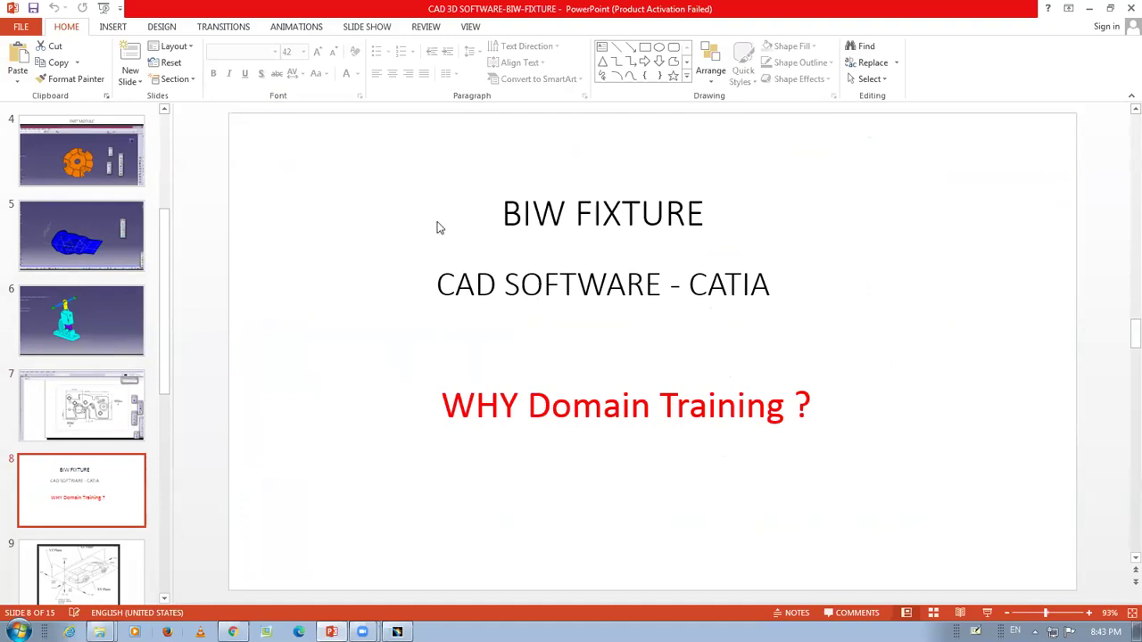
# - Return to CATIA, bring up the open sheetmetal-part-1.CATPart and examine its blue surface model from different angles
pyautogui.hotkey('alt', 'Tab')
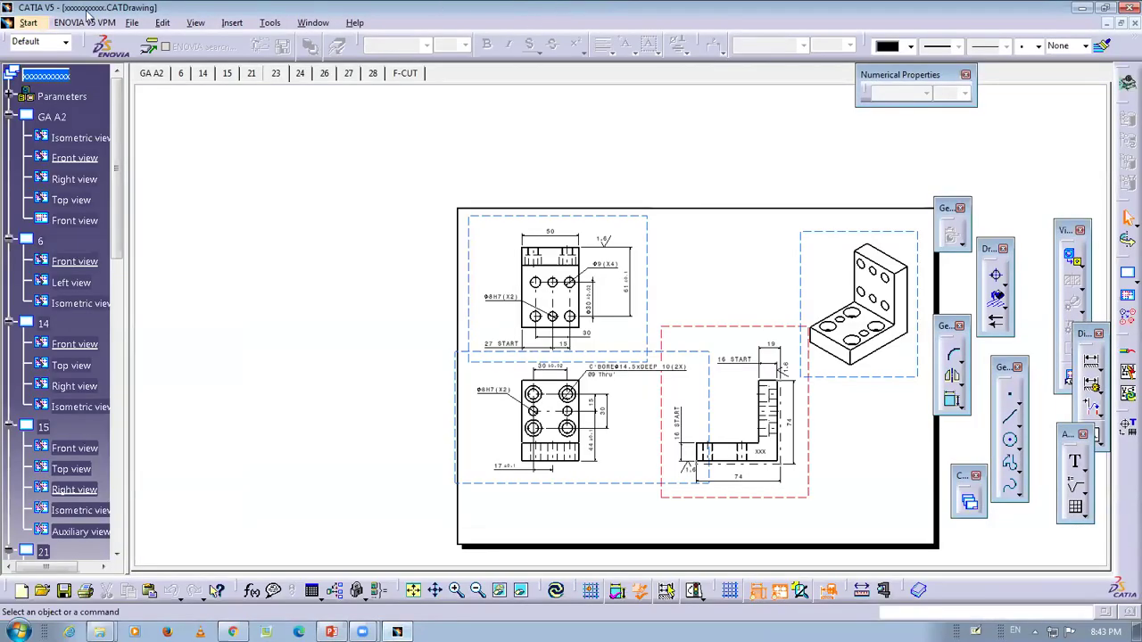
pyautogui.click(320, 21)
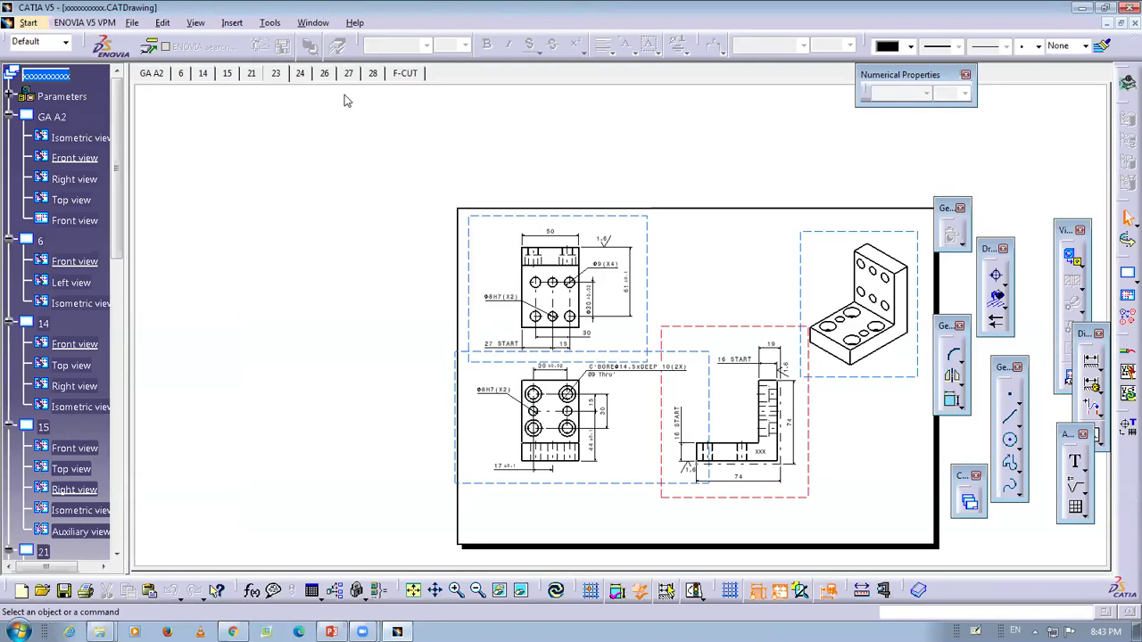
pyautogui.press('Up')
pyautogui.press('Up')
pyautogui.press('Return')
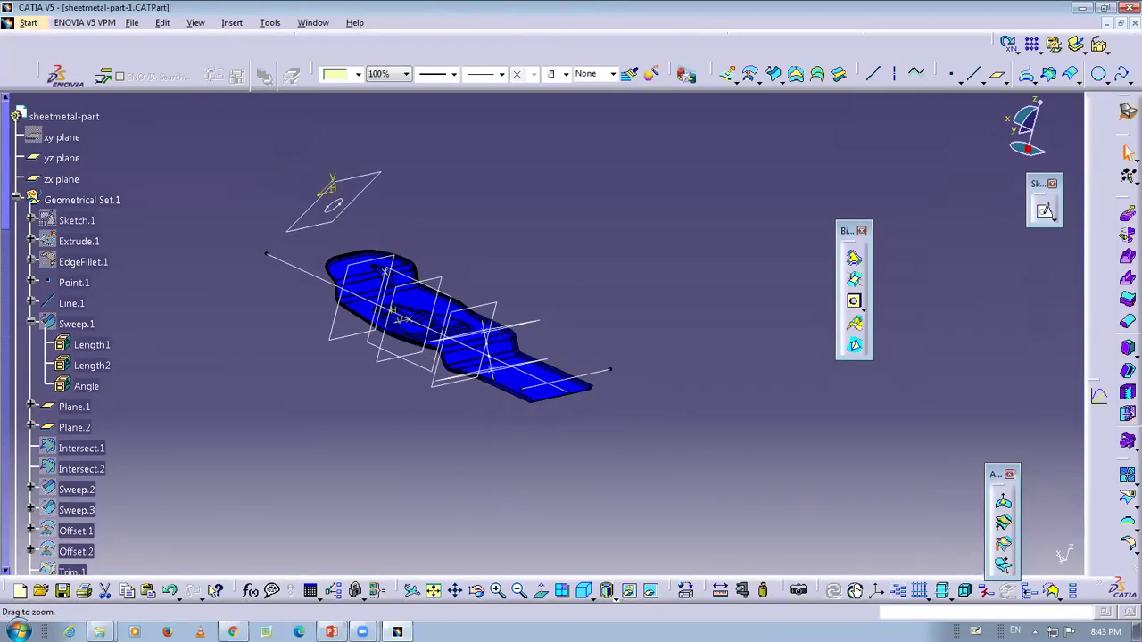
pyautogui.click(476, 594)
pyautogui.moveTo(403, 403); pyautogui.dragTo(401, 407)
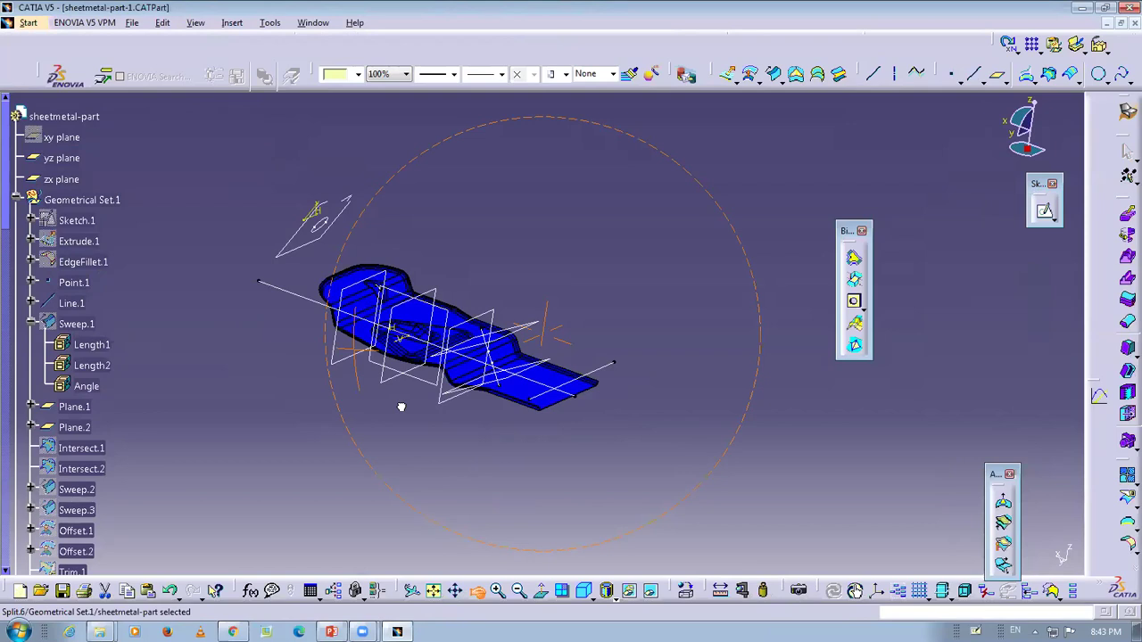
pyautogui.moveTo(401, 406); pyautogui.dragTo(362, 397, button='middle')
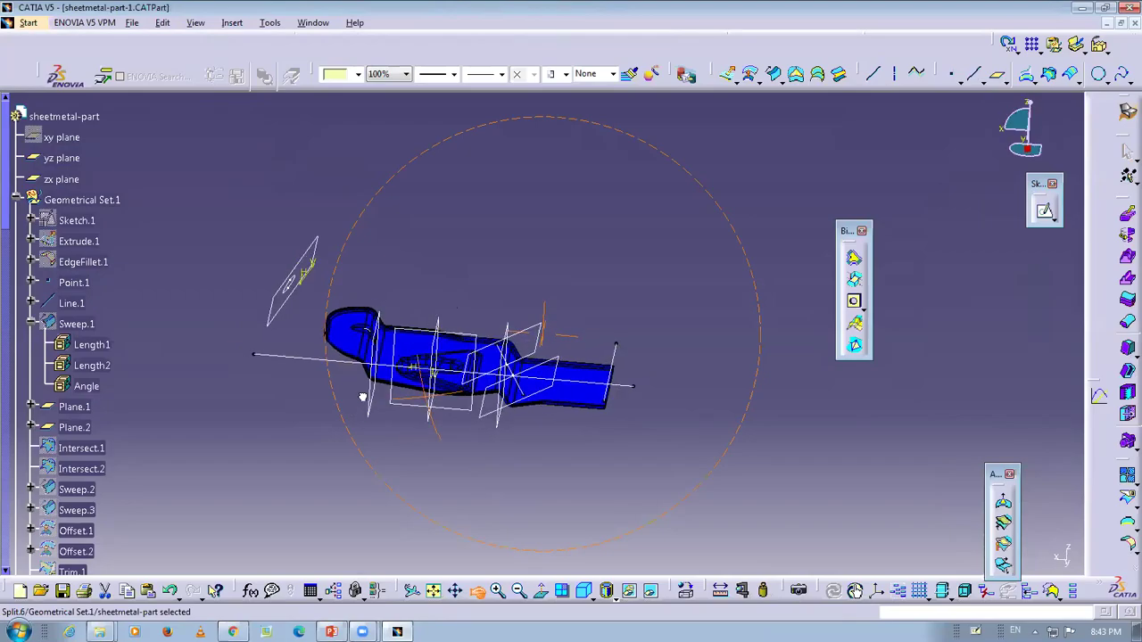
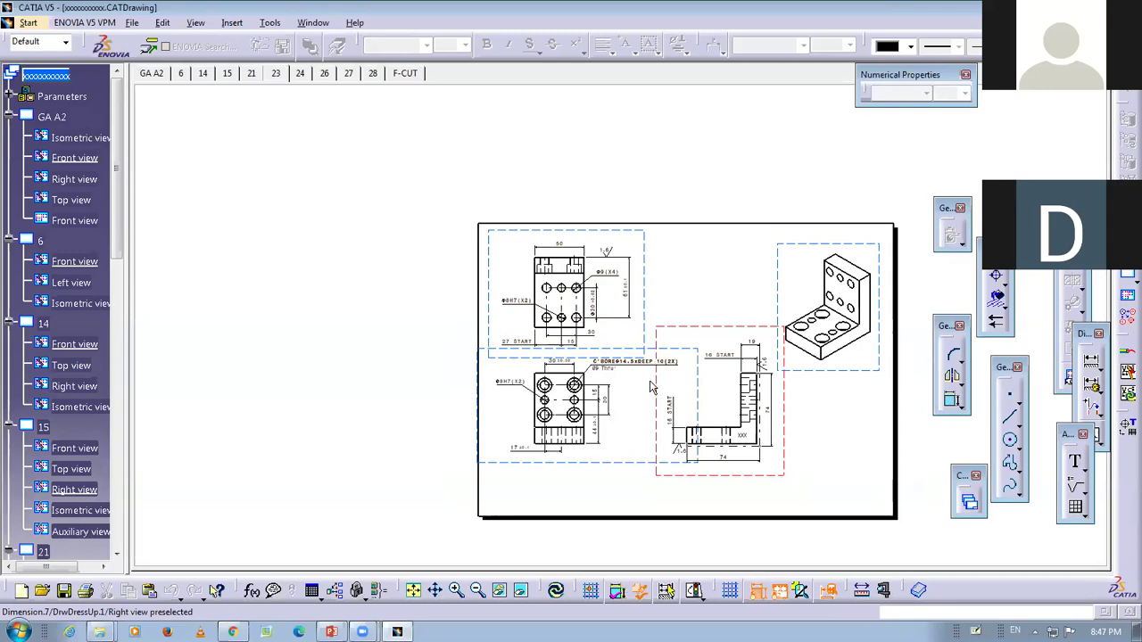
# - Examine the drawing's sheet 23, look through sheets 6, 14 and 24, and return to sheet 14
pyautogui.moveTo(660, 418)
pyautogui.mouseDown(button='middle')
pyautogui.moveTo(636, 343)
pyautogui.moveTo(672, 270)
pyautogui.mouseUp(button='middle')
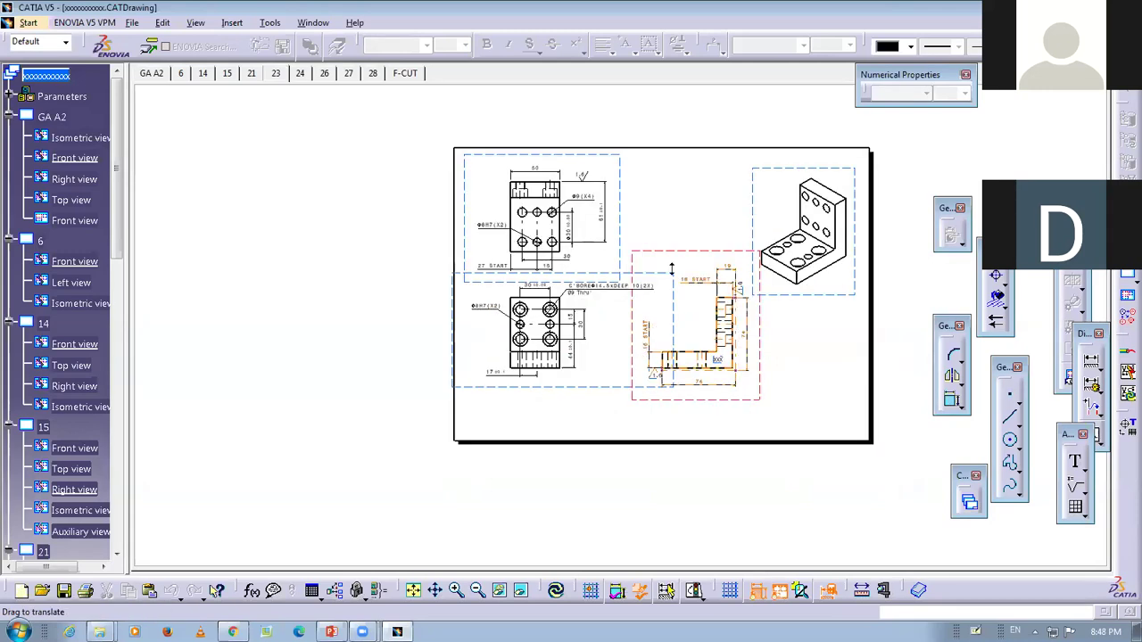
pyautogui.keyDown('ctrl'); pyautogui.moveTo(660, 357); pyautogui.dragTo(710, 485, button='middle'); pyautogui.keyUp('ctrl')
pyautogui.keyDown('ctrl'); pyautogui.moveTo(410, 241); pyautogui.dragTo(415, 308, button='middle'); pyautogui.keyUp('ctrl')
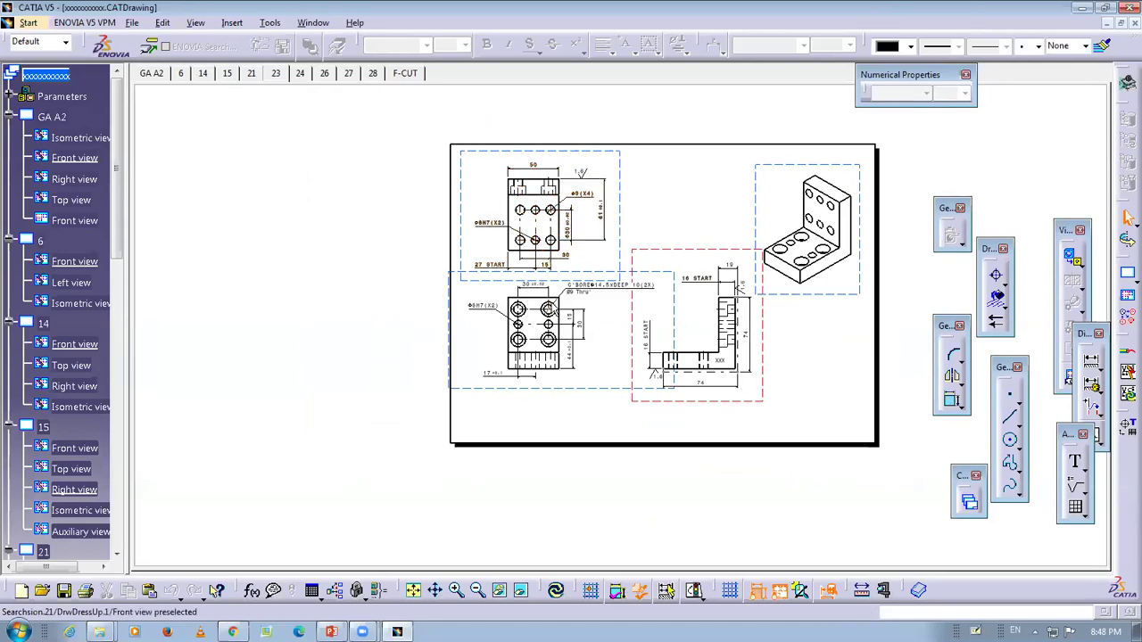
pyautogui.click(181, 73)
pyautogui.click(205, 73)
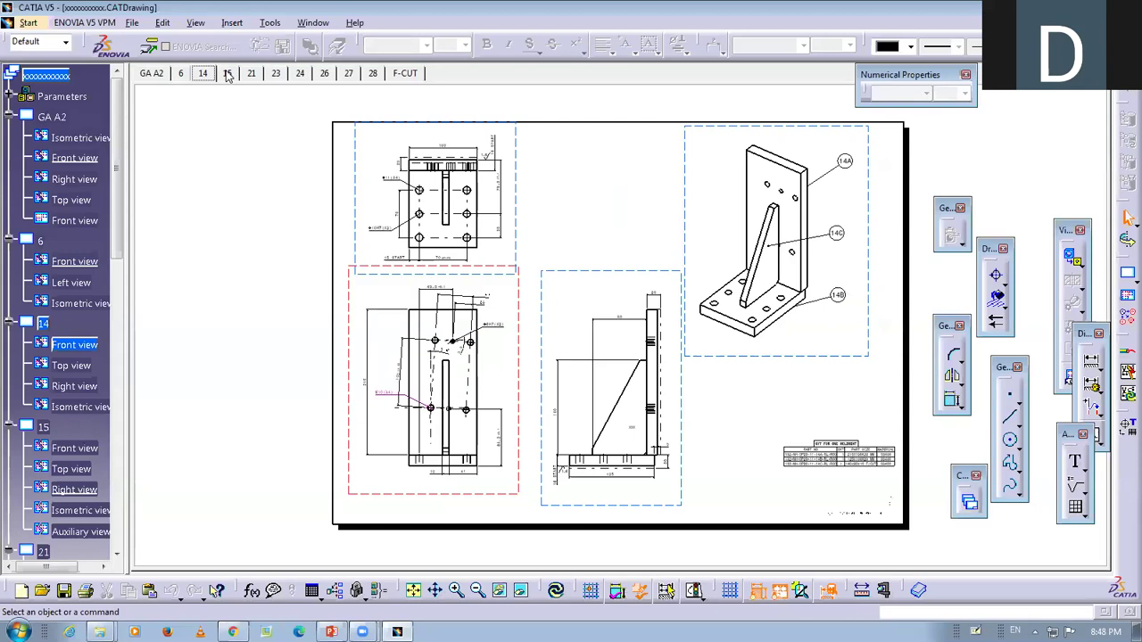
pyautogui.click(276, 73)
pyautogui.click(300, 74)
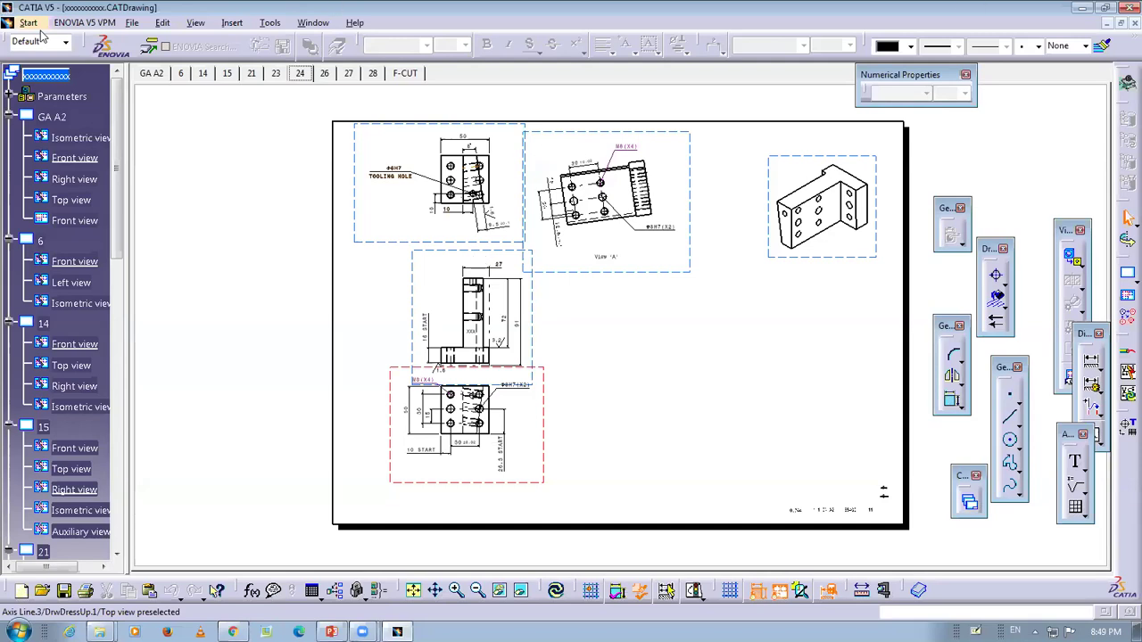
pyautogui.click(204, 73)
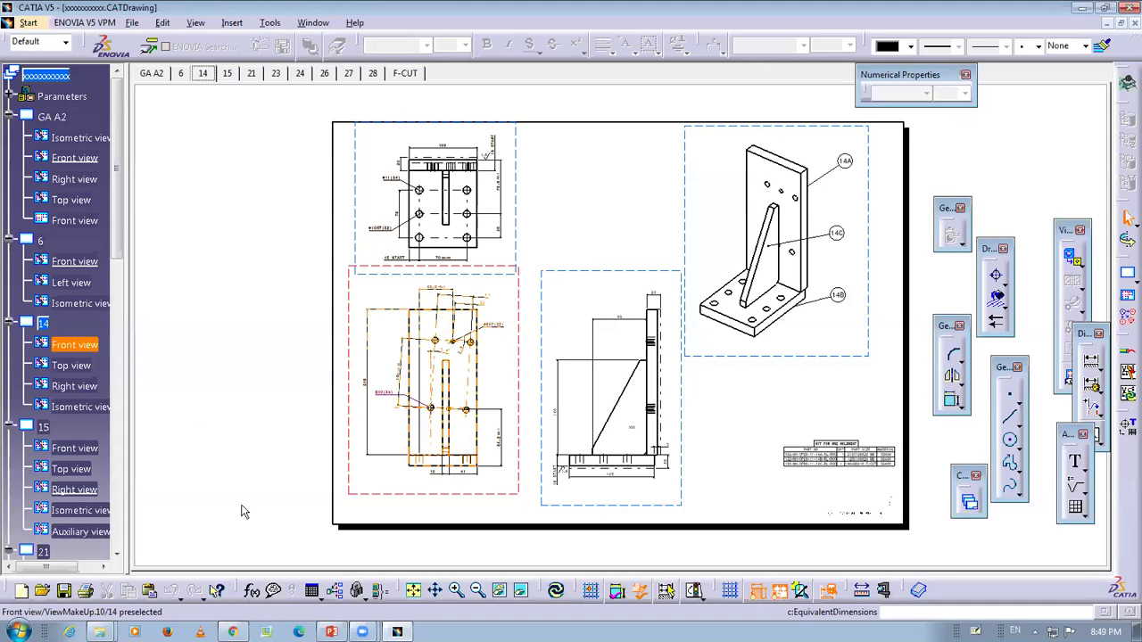
# - Leave PowerPoint for CATIA, bring up the open A134315000.CATProduct and examine the whole assembly and its root product
pyautogui.click(333, 632)
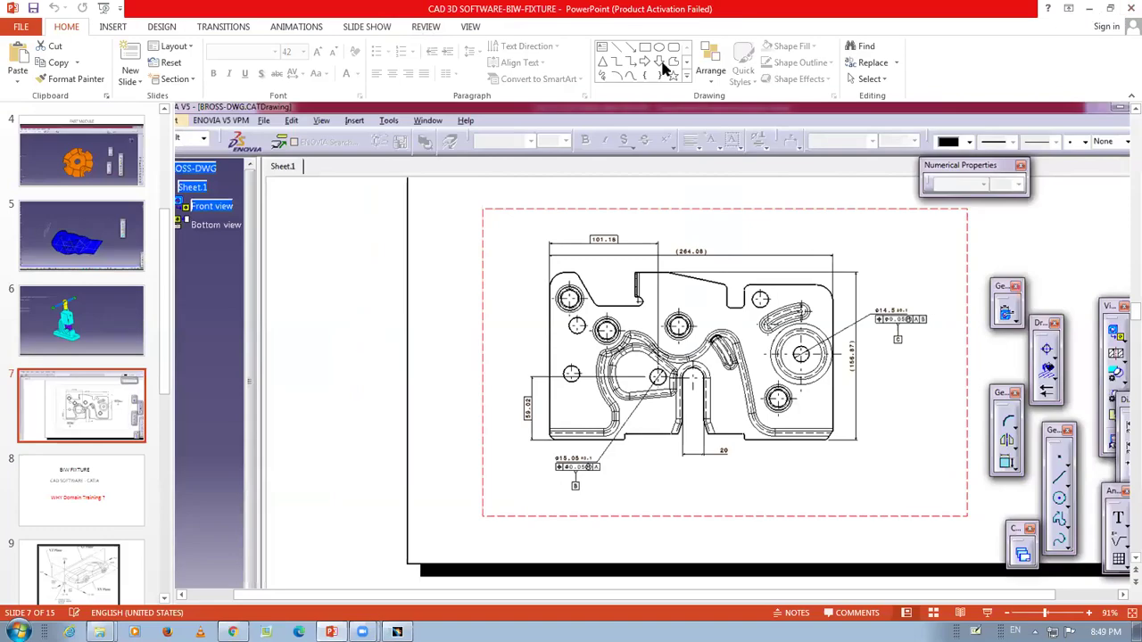
pyautogui.click(1088, 8)
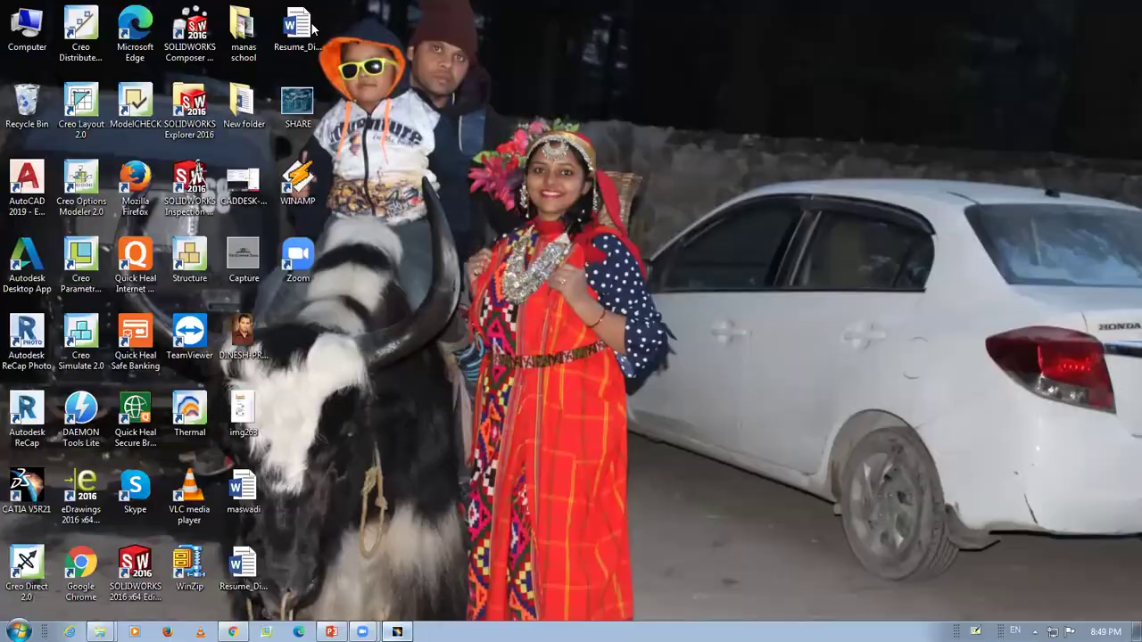
pyautogui.hotkey('alt', 'w')
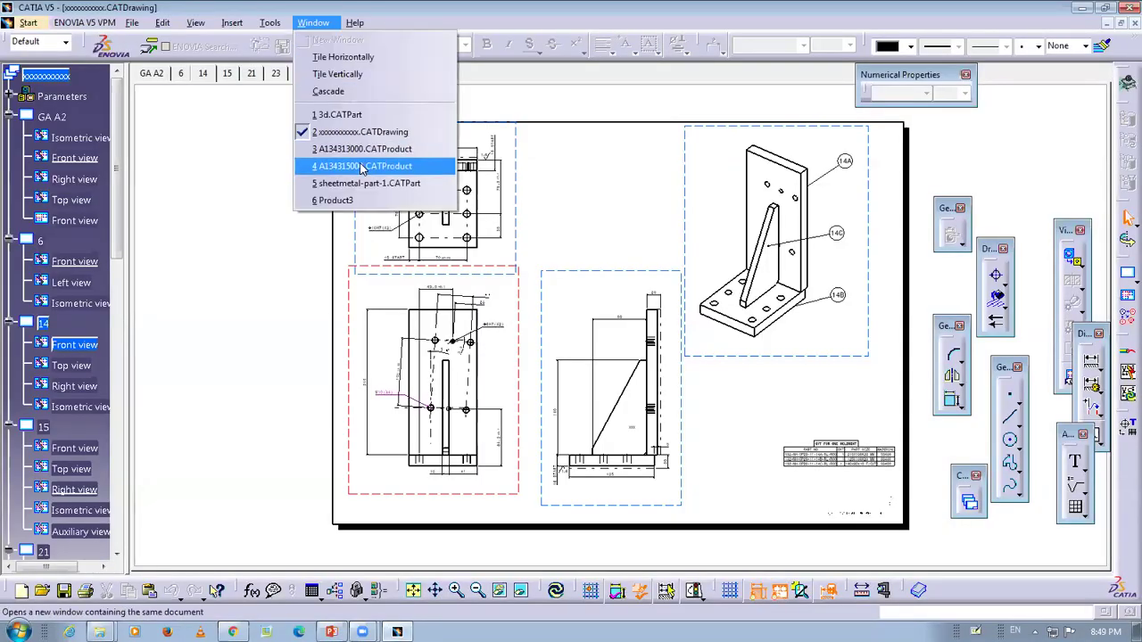
pyautogui.press('Return')
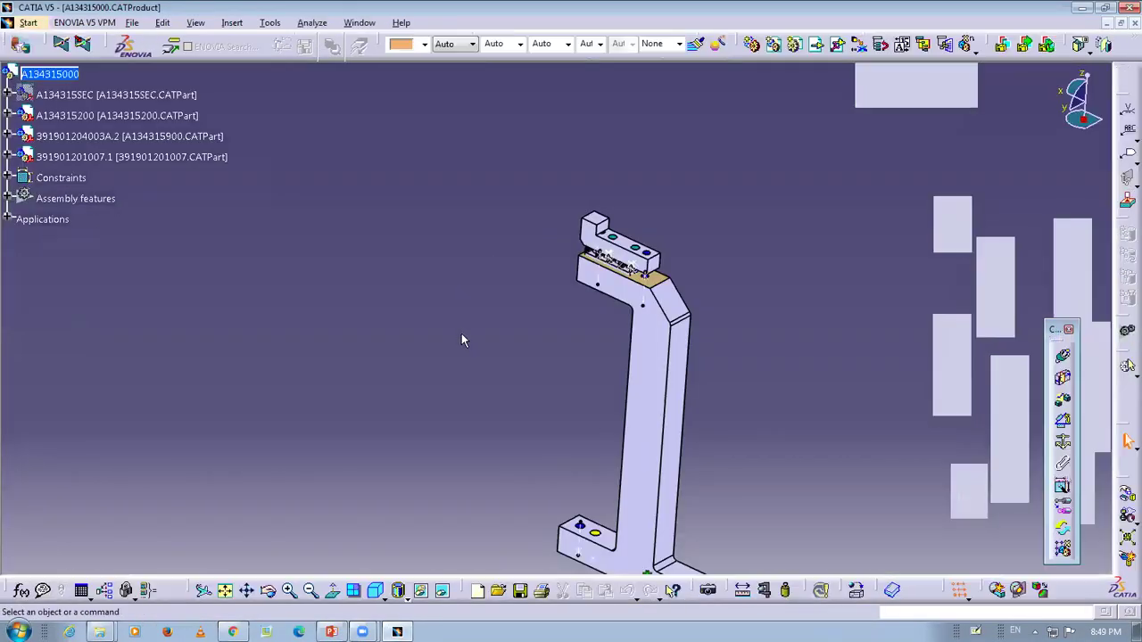
pyautogui.keyDown('ctrl'); pyautogui.moveTo(484, 311); pyautogui.dragTo(465, 433, button='middle'); pyautogui.keyUp('ctrl')
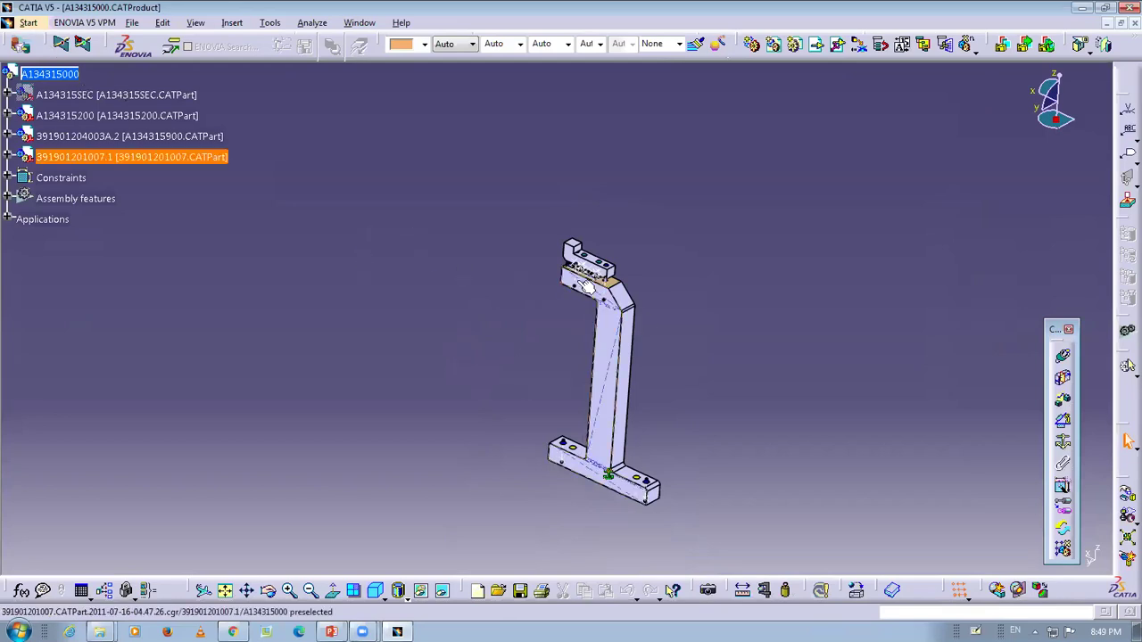
pyautogui.click(71, 75)
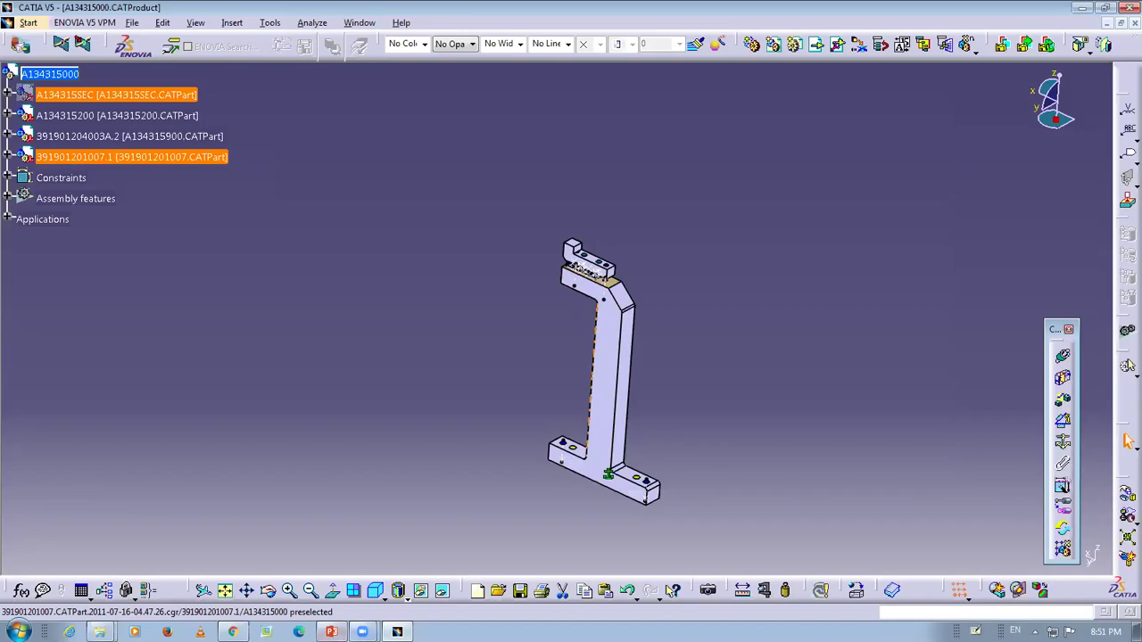
# - Switch to PowerPoint and show slide 9 with the vehicle coordinate system and its XY, YZ and XZ planes
pyautogui.hotkey('alt', 'Tab')
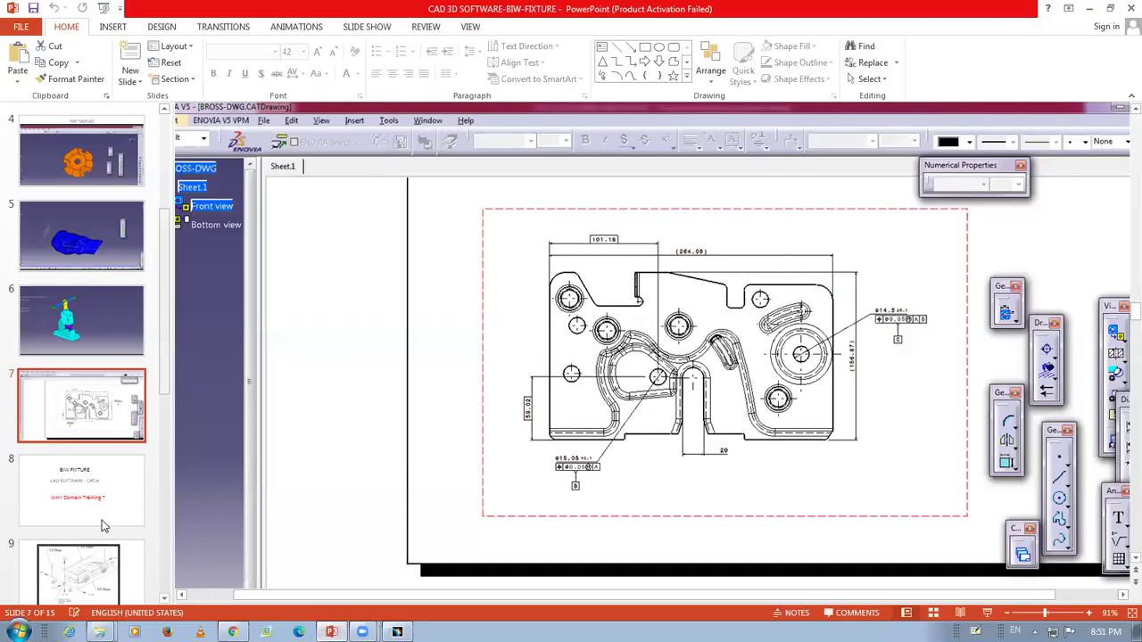
pyautogui.click(98, 564)
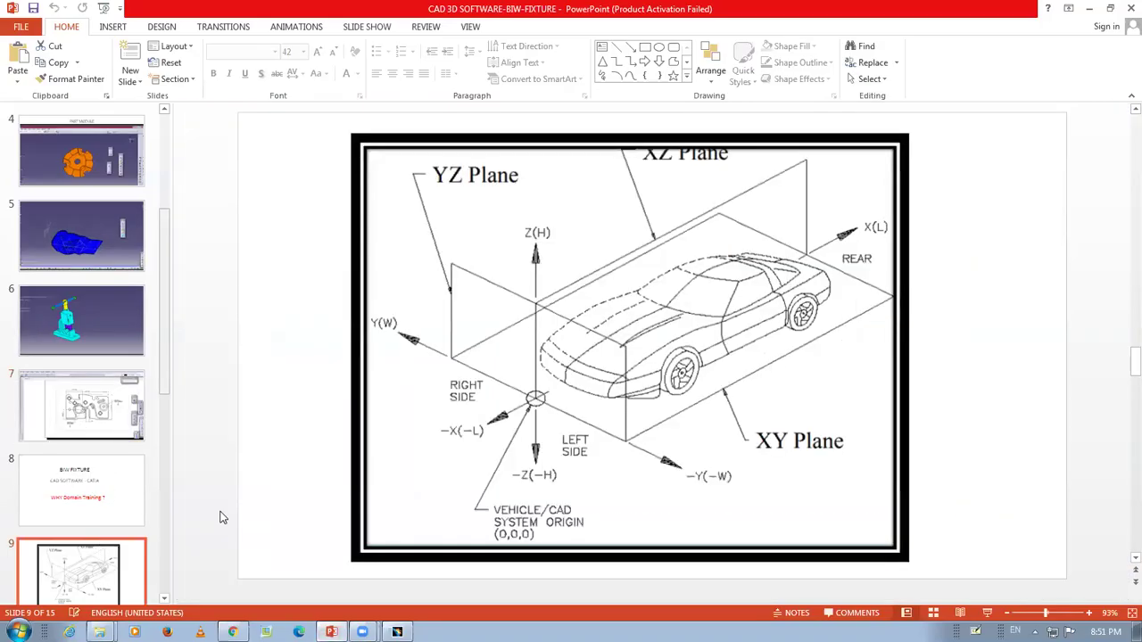
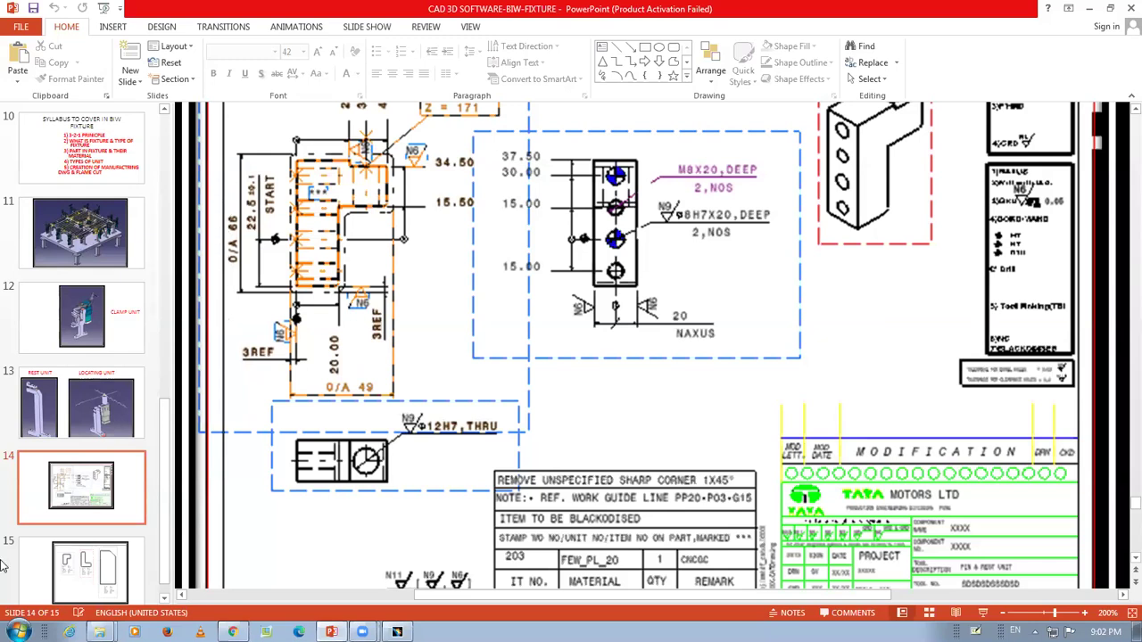
# - Show slide 15 with the flame-cut profiles, and switch to CATIA to bring up the F-CUT sheet of the open CATDrawing
pyautogui.click(122, 544)
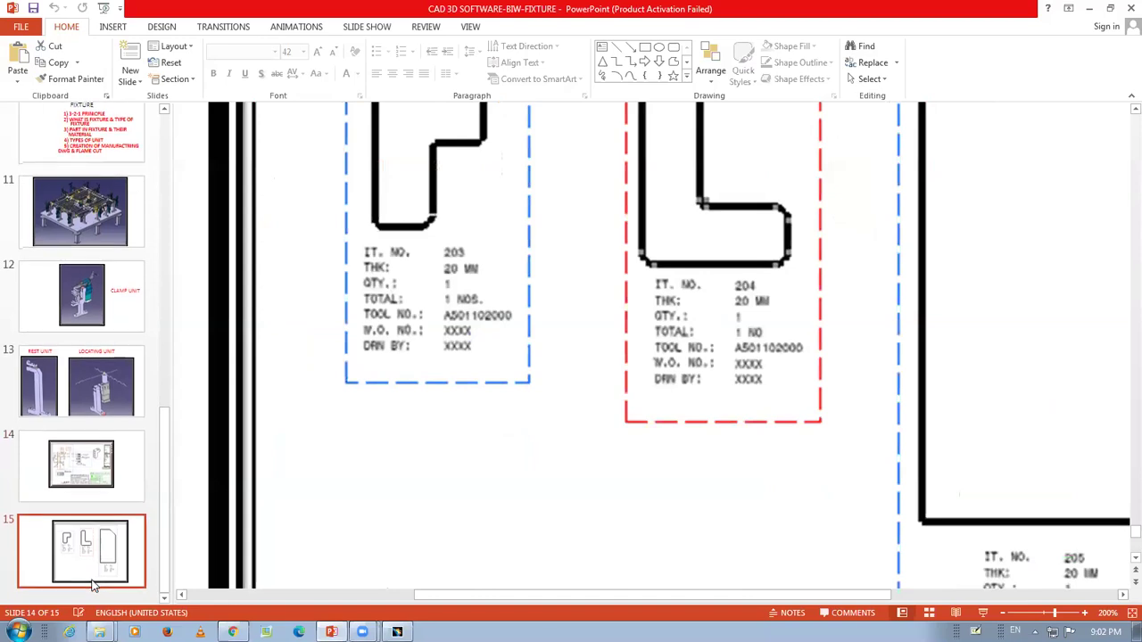
pyautogui.keyDown('ctrl'); pyautogui.scroll(-5, 468, 435); pyautogui.keyUp('ctrl')
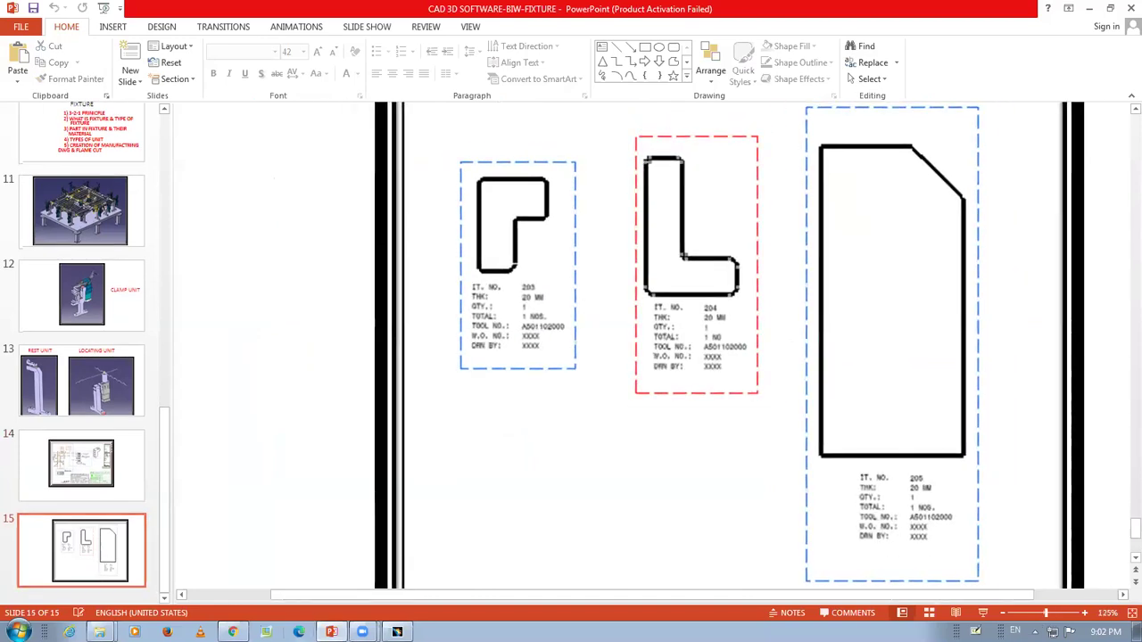
pyautogui.click(397, 632)
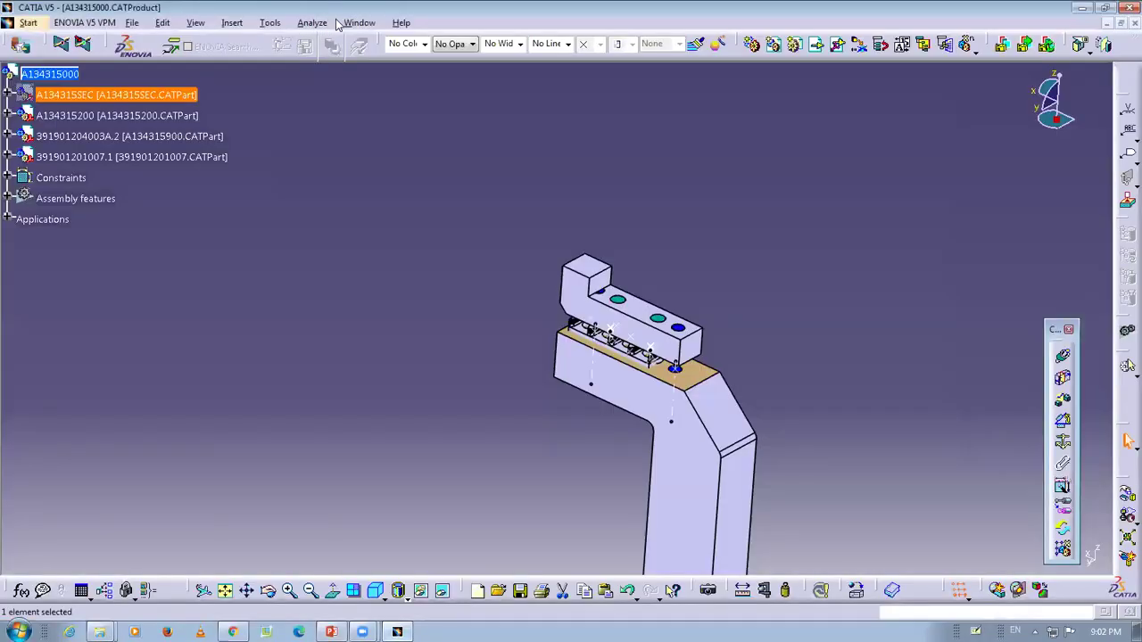
pyautogui.click(359, 22)
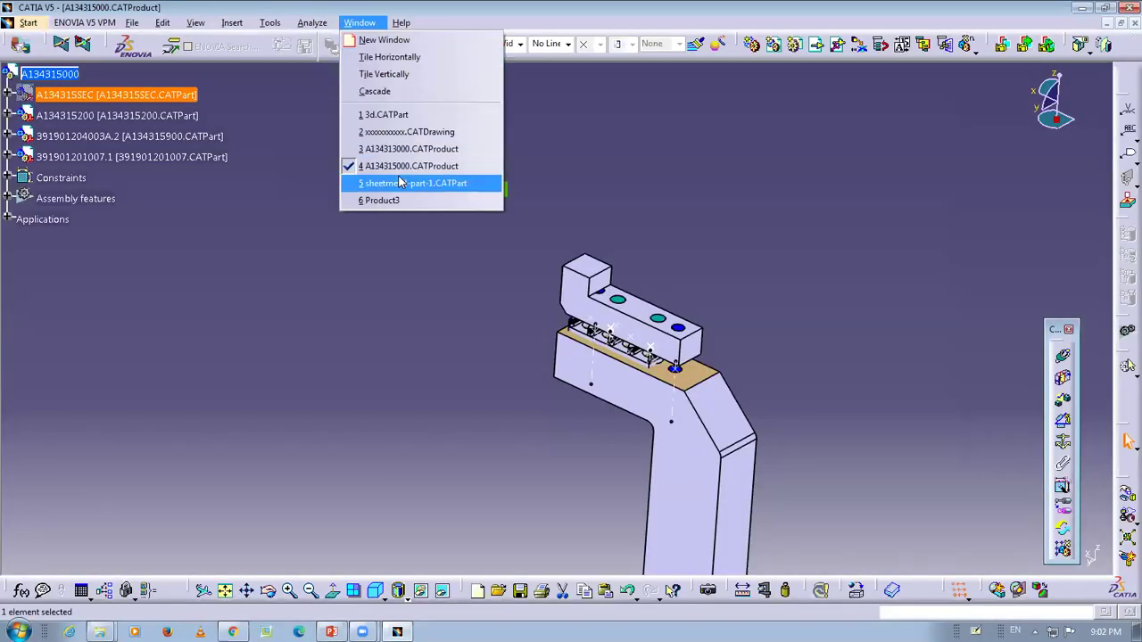
pyautogui.click(407, 132)
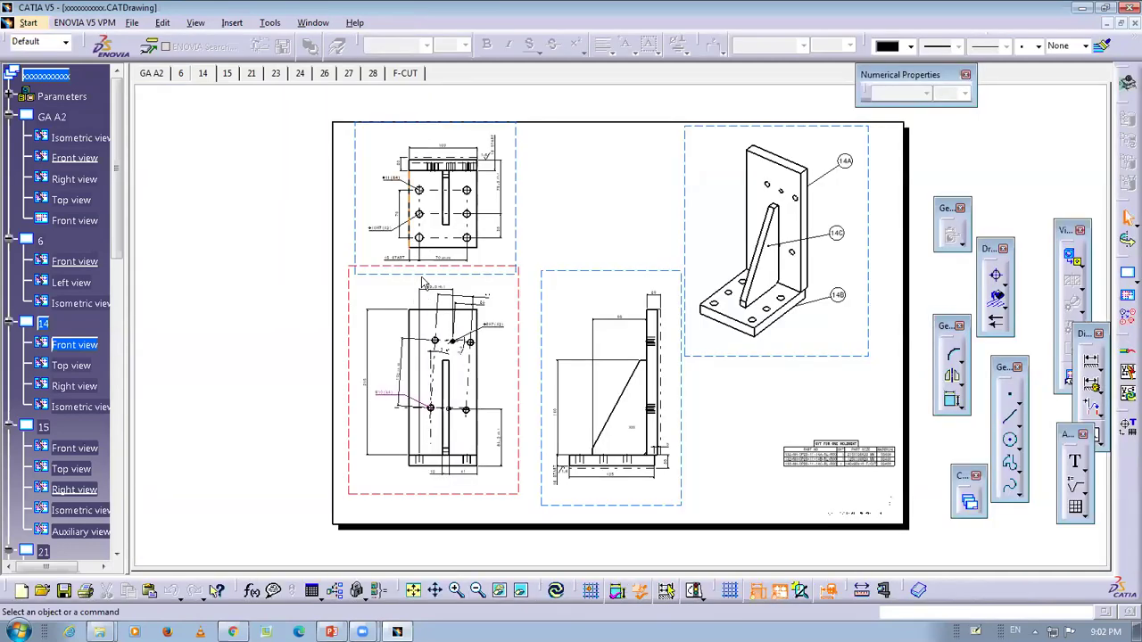
pyautogui.click(374, 73)
pyautogui.click(408, 72)
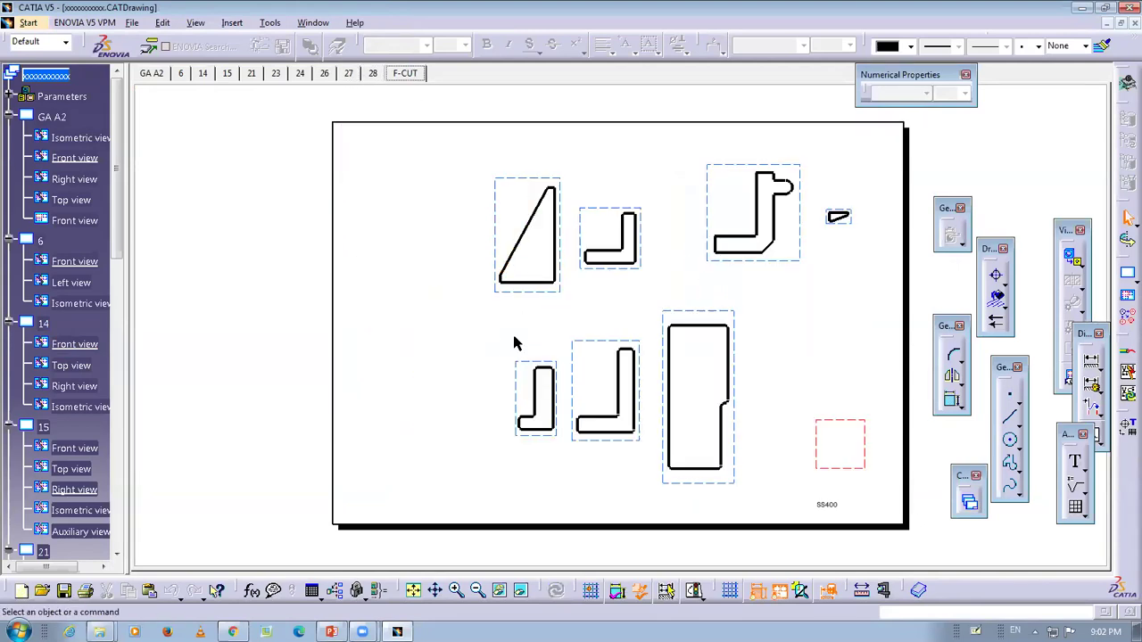
# - Examine the flame-cut profiles on the F-CUT sheet and compare them with the part drawing on sheet 24
pyautogui.click(535, 283)
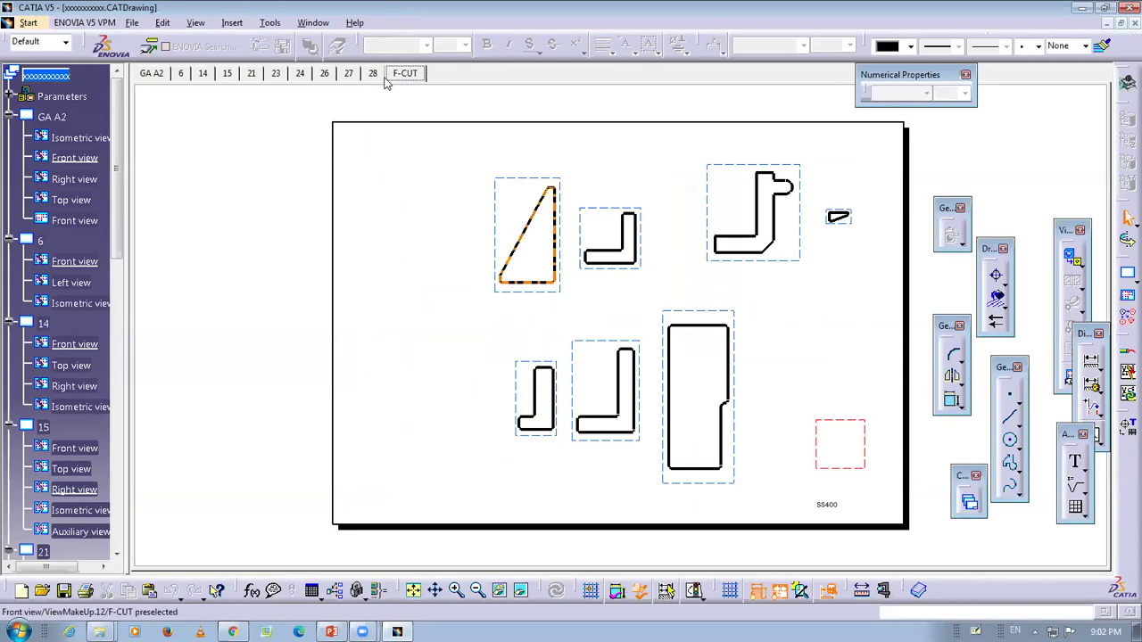
pyautogui.click(298, 73)
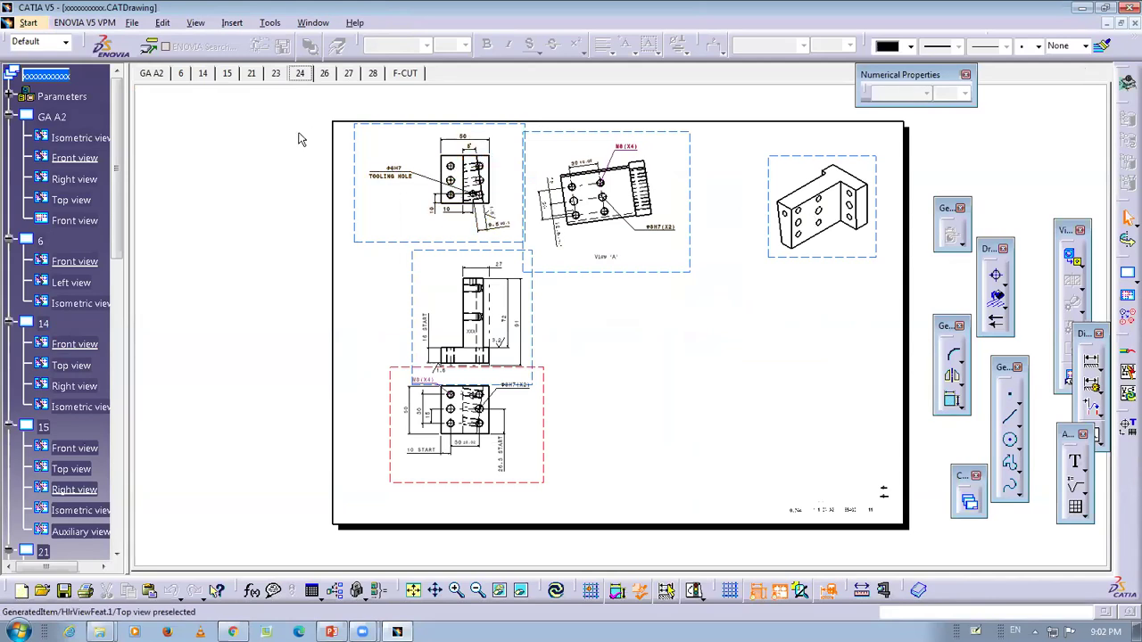
pyautogui.click(406, 74)
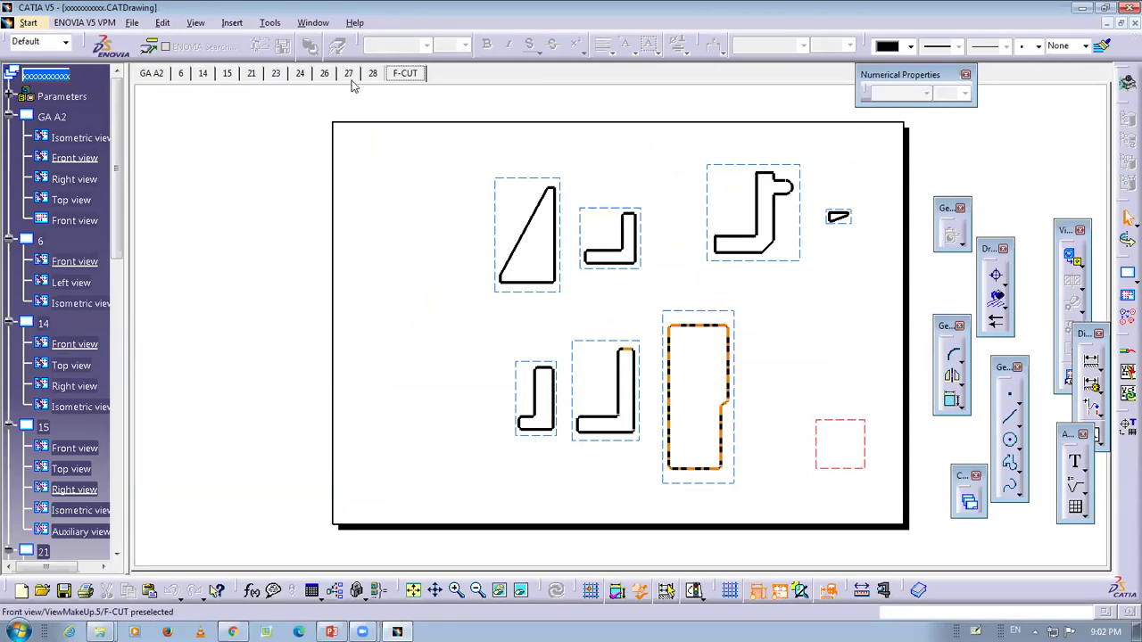
pyautogui.click(670, 321)
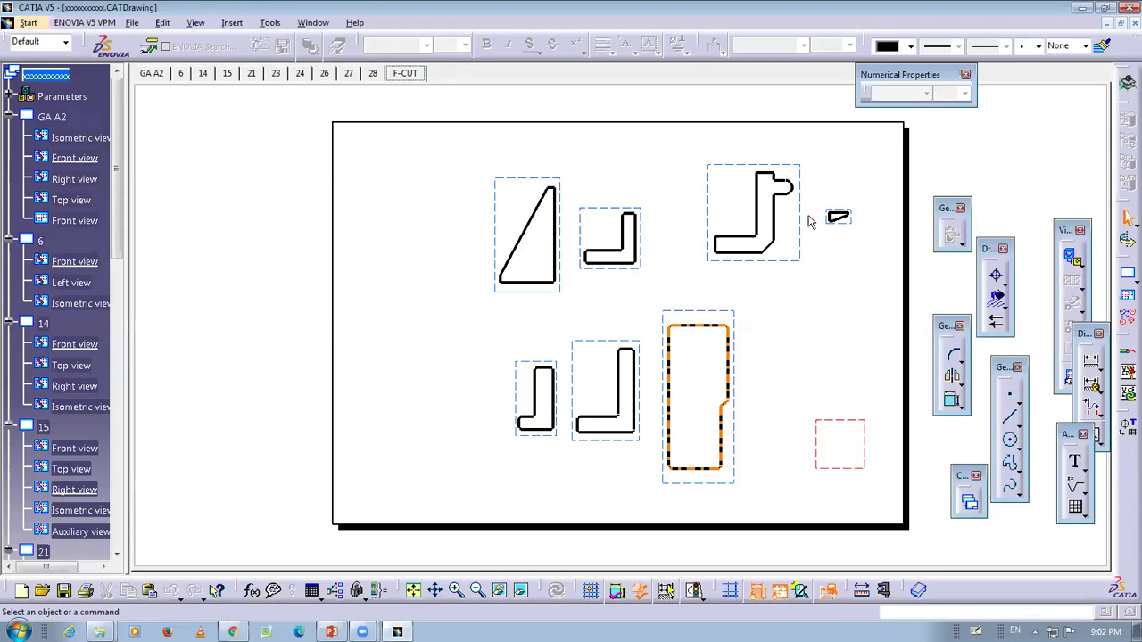
pyautogui.click(791, 239)
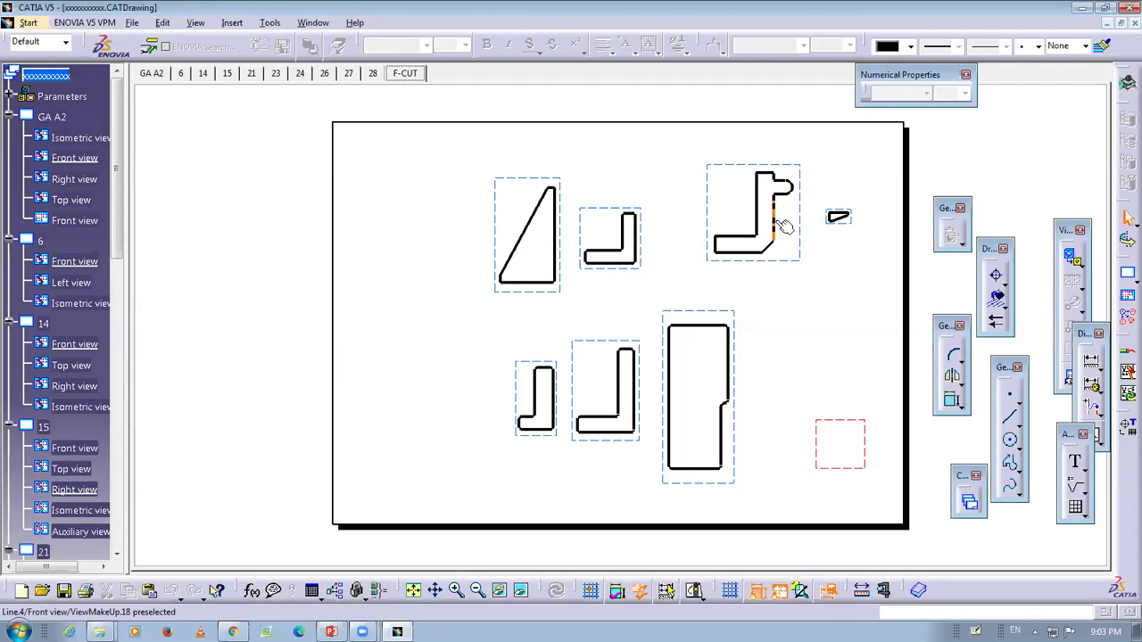
pyautogui.click(781, 225)
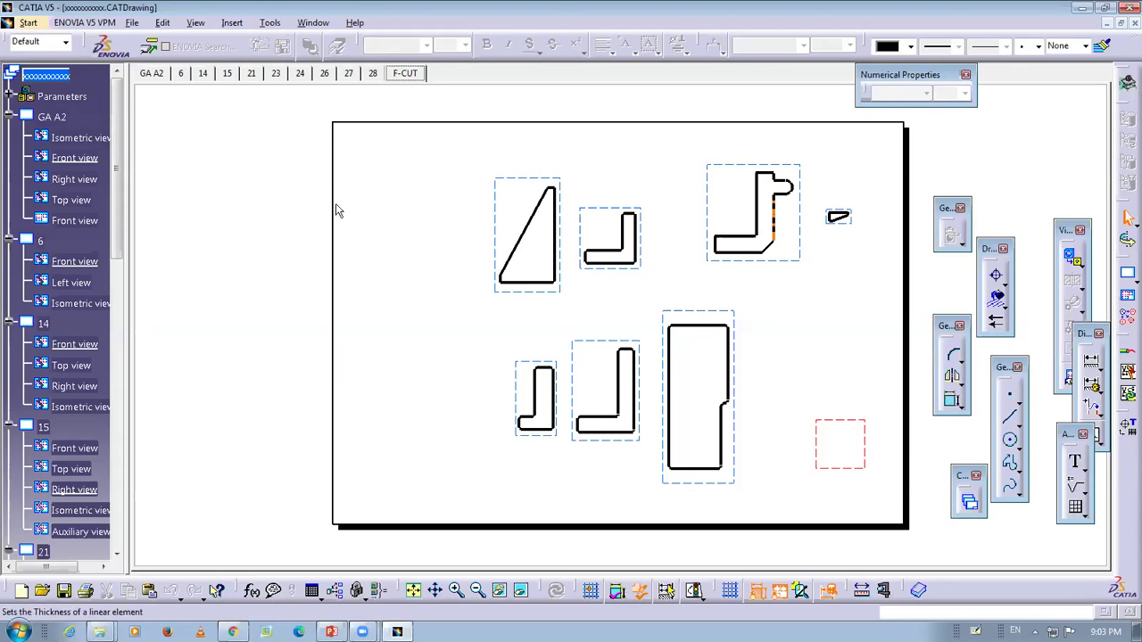
pyautogui.scroll(-2, 535, 279)
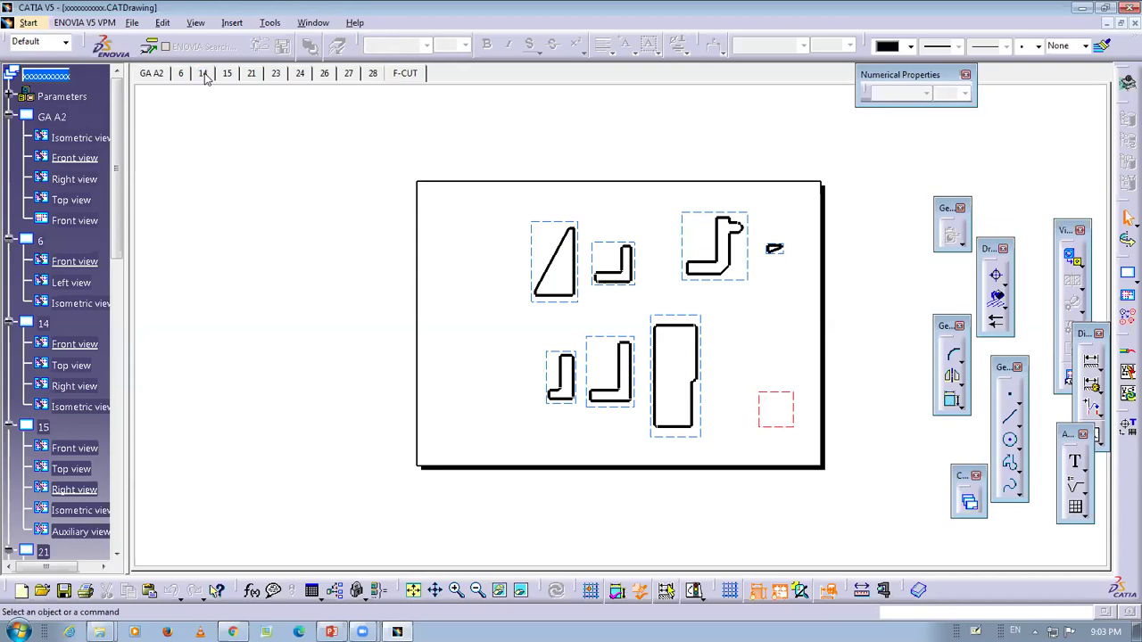
# - Look through the part drawings on sheets 23 and 24 and return to the F-CUT sheet
pyautogui.click(275, 74)
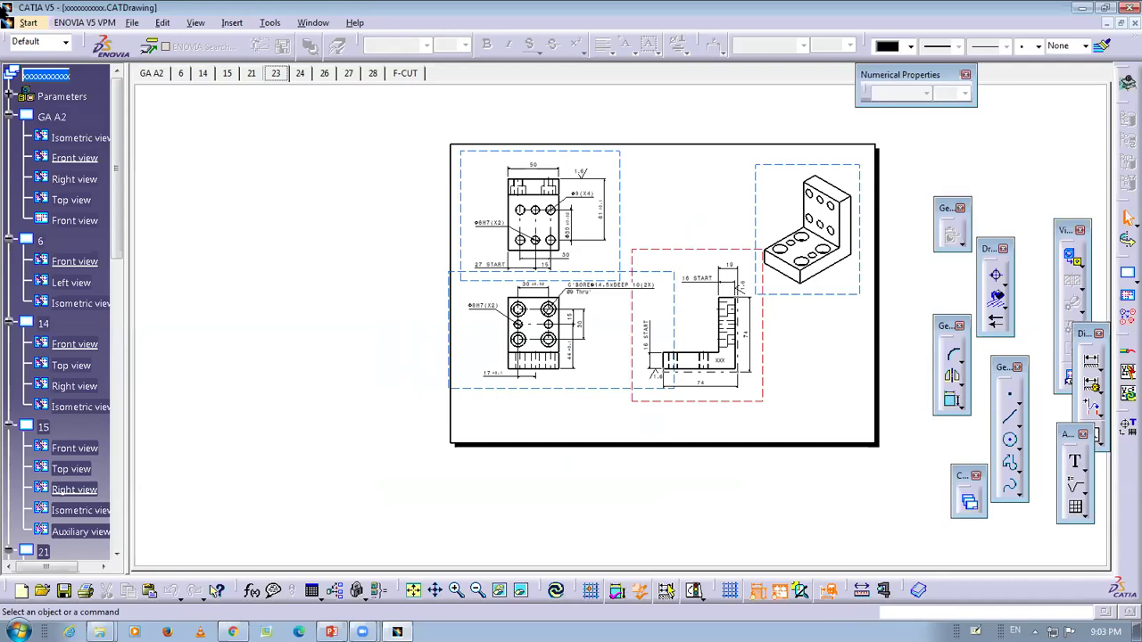
pyautogui.click(302, 74)
pyautogui.click(404, 73)
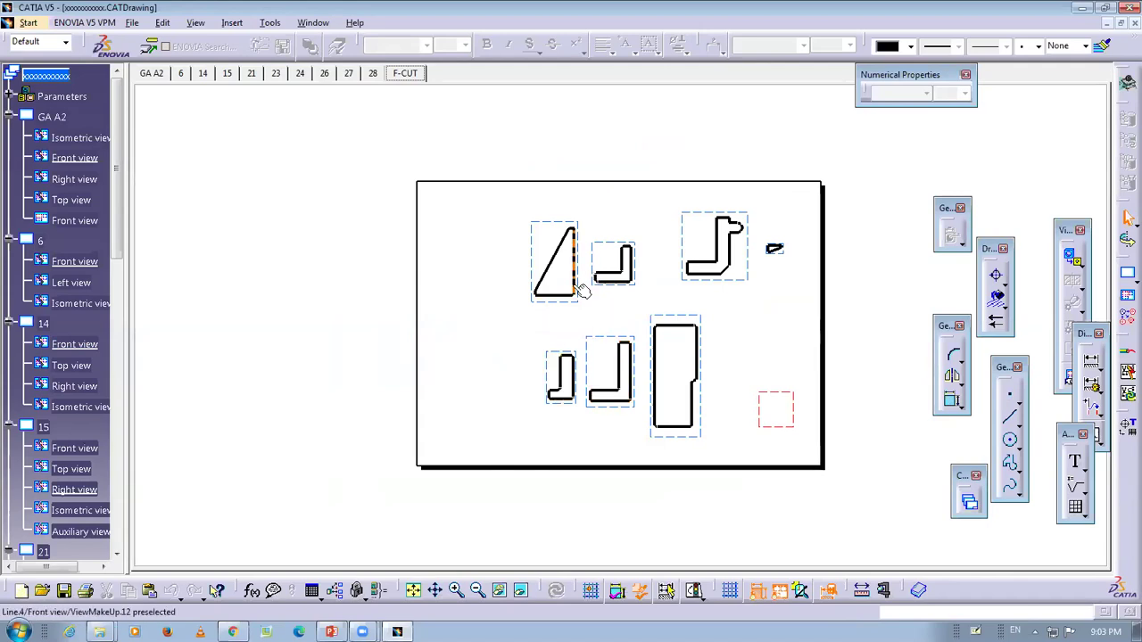
# - Bring up sheet GA A2 and examine its assembly views and the ballooned isometric view
pyautogui.click(147, 76)
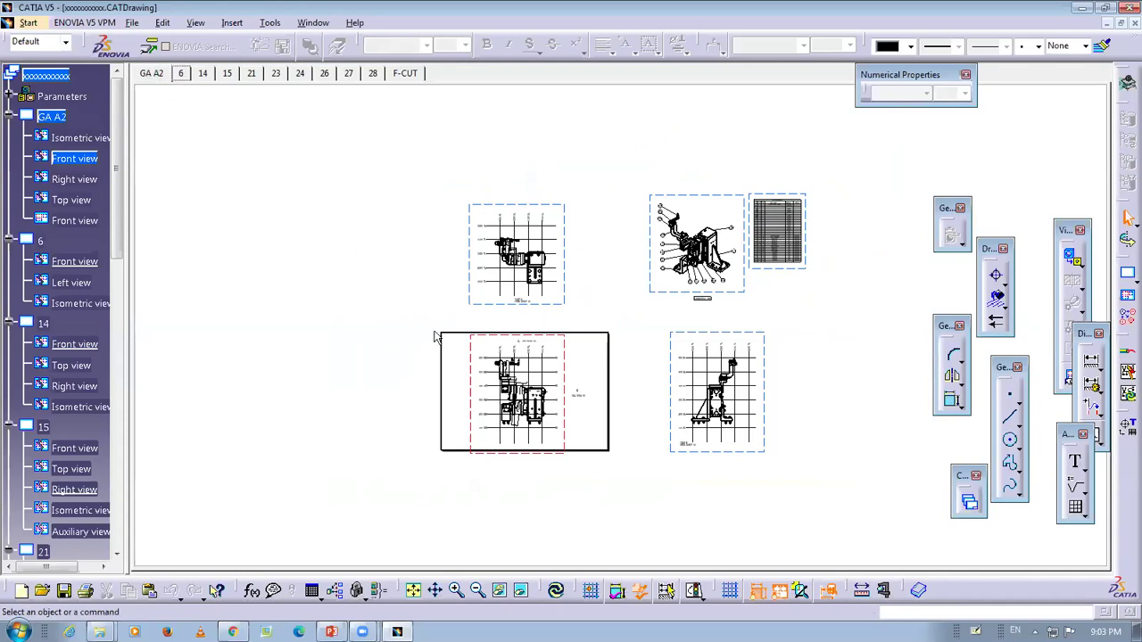
pyautogui.moveTo(565, 358)
pyautogui.keyDown('ctrl'); pyautogui.mouseDown(button='middle')
pyautogui.moveTo(591, 237)
pyautogui.moveTo(440, 396)
pyautogui.moveTo(478, 404)
pyautogui.mouseUp(button='middle'); pyautogui.keyUp('ctrl')
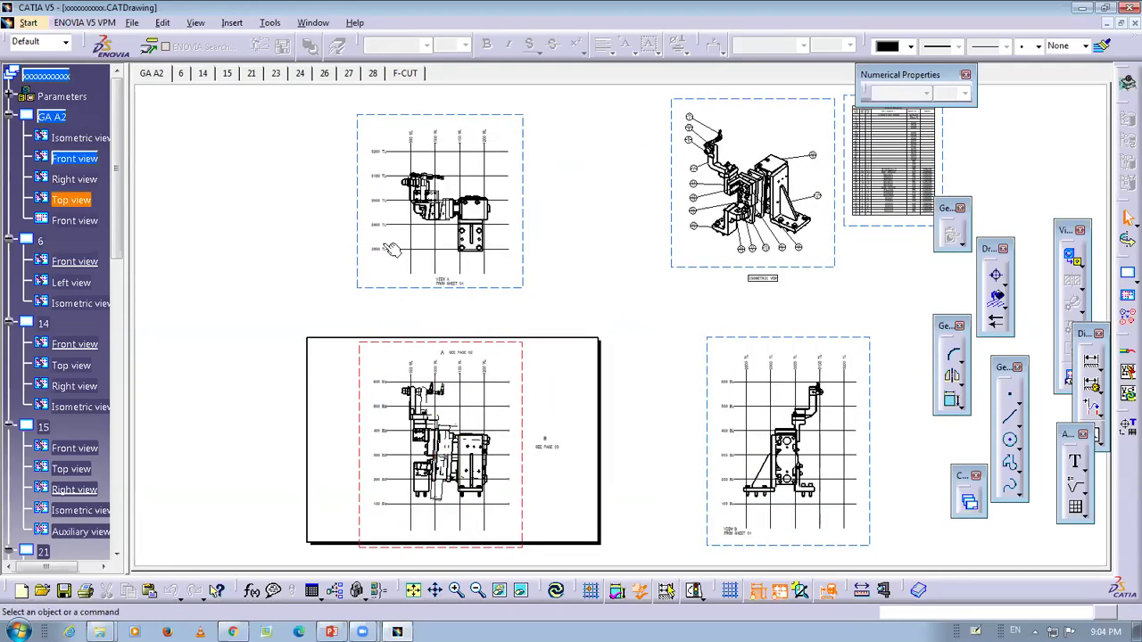
pyautogui.moveTo(681, 264); pyautogui.dragTo(704, 311, button='middle')
pyautogui.moveTo(705, 311); pyautogui.dragTo(467, 476, button='middle')
pyautogui.keyDown('ctrl'); pyautogui.moveTo(574, 426); pyautogui.dragTo(553, 467, button='middle'); pyautogui.keyUp('ctrl')
pyautogui.moveTo(527, 555); pyautogui.dragTo(510, 343, button='middle')
pyautogui.keyDown('ctrl'); pyautogui.moveTo(510, 342); pyautogui.dragTo(476, 312, button='middle'); pyautogui.keyUp('ctrl')
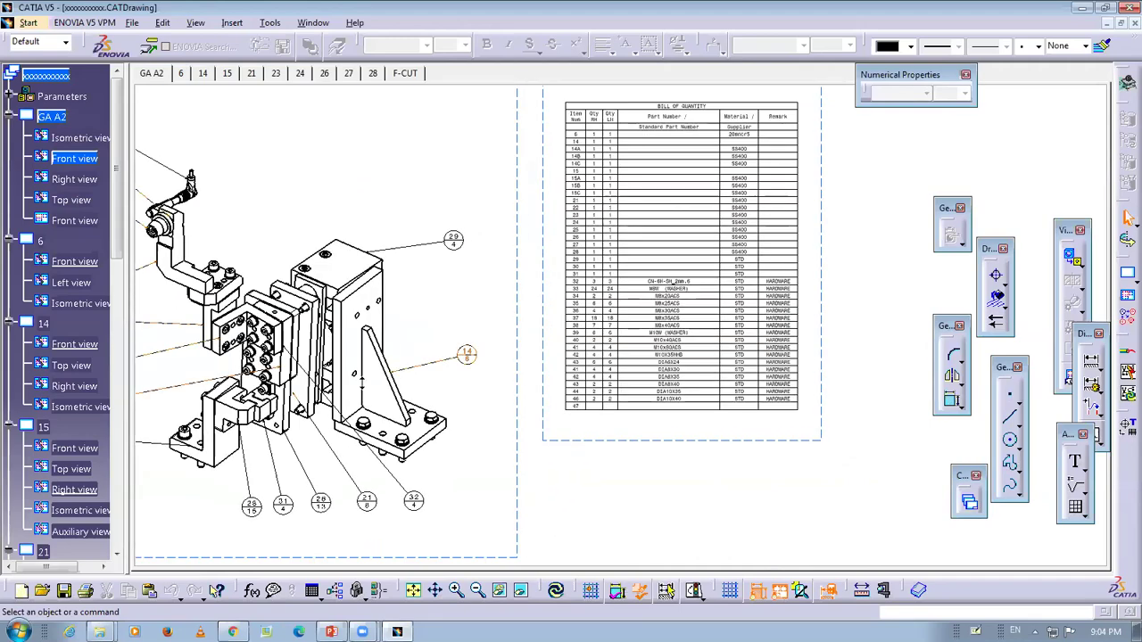
# - Examine the Bill of Quantity table on sheet GA A2 up close
pyautogui.keyDown('ctrl'); pyautogui.moveTo(453, 430); pyautogui.dragTo(472, 495, button='middle'); pyautogui.keyUp('ctrl')
pyautogui.moveTo(740, 329); pyautogui.dragTo(703, 340, button='middle')
pyautogui.moveTo(751, 369); pyautogui.dragTo(698, 385, button='middle')
pyautogui.scroll(5, 697, 386)
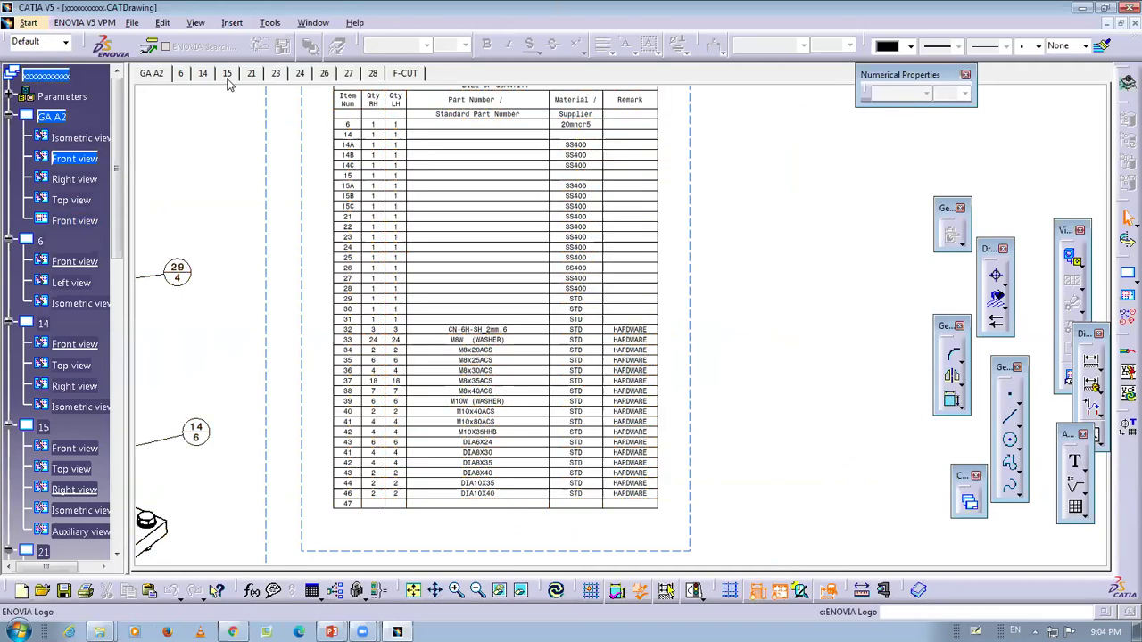
# - Check the F-CUT sheet once more and return to the Bill of Quantity on sheet GA A2
pyautogui.click(407, 74)
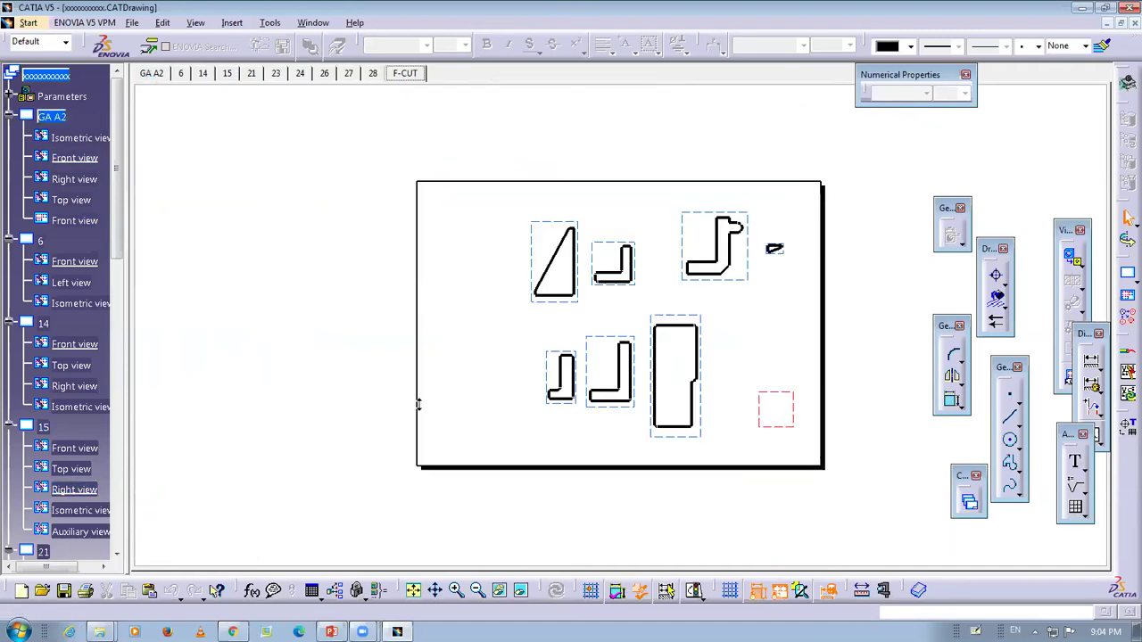
pyautogui.click(152, 74)
pyautogui.moveTo(485, 388)
pyautogui.keyDown('ctrl'); pyautogui.mouseDown(button='middle')
pyautogui.moveTo(515, 365)
pyautogui.moveTo(533, 371)
pyautogui.moveTo(518, 479)
pyautogui.mouseUp(button='middle'); pyautogui.keyUp('ctrl')
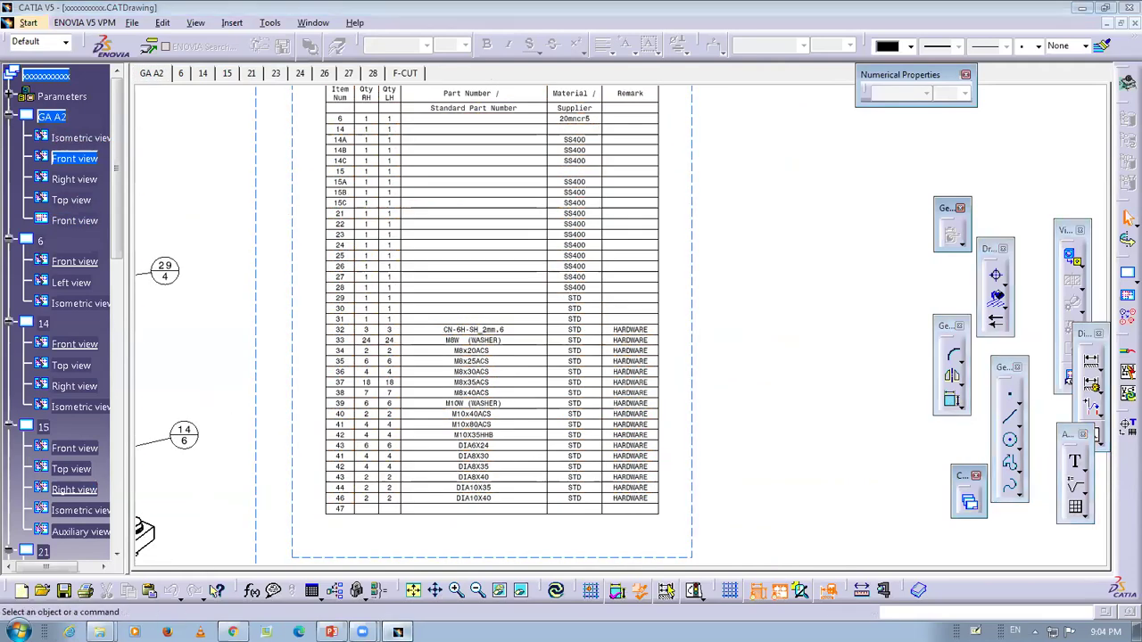
# - Switch to PowerPoint and minimize it, and return to CATIA to bring up the open A134313000.CATProduct
pyautogui.hotkey('alt', 'Tab')
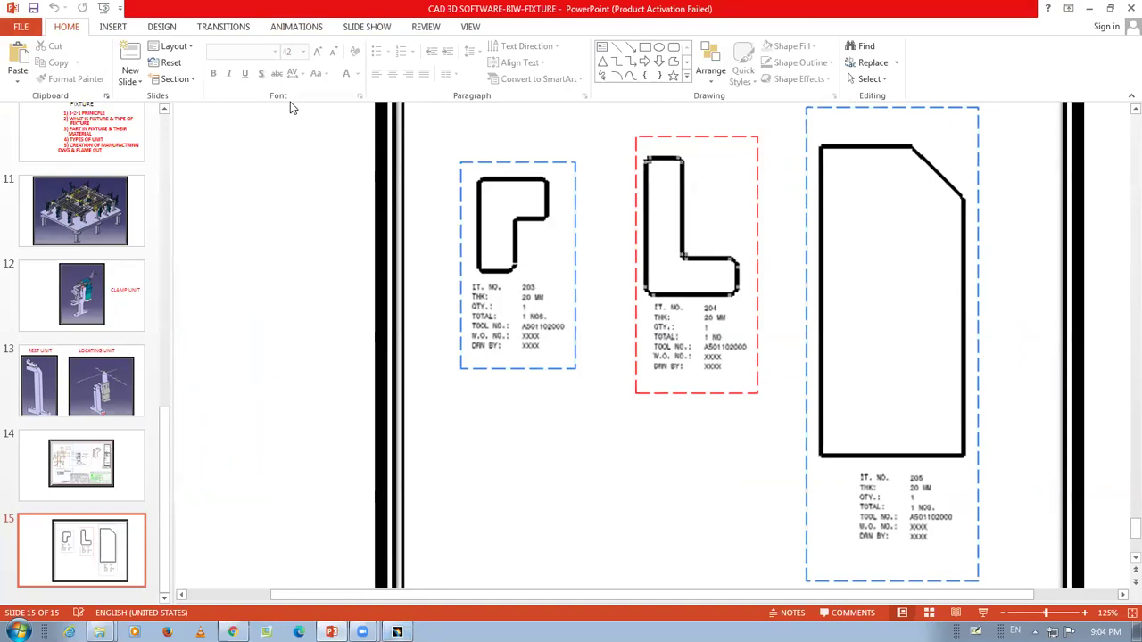
pyautogui.click(1088, 8)
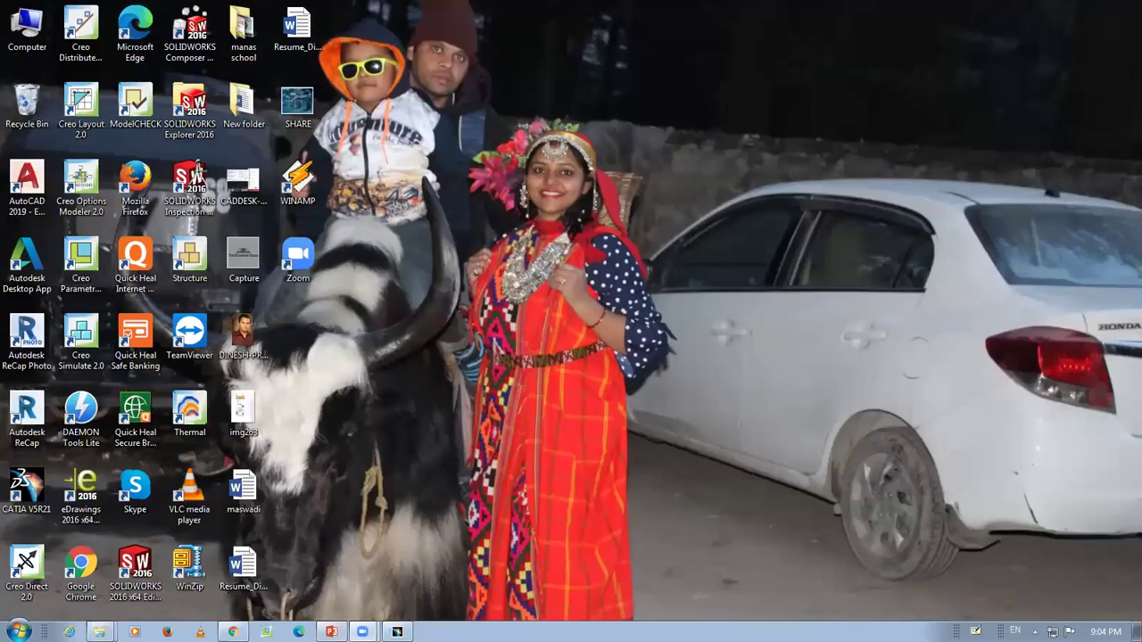
pyautogui.click(397, 631)
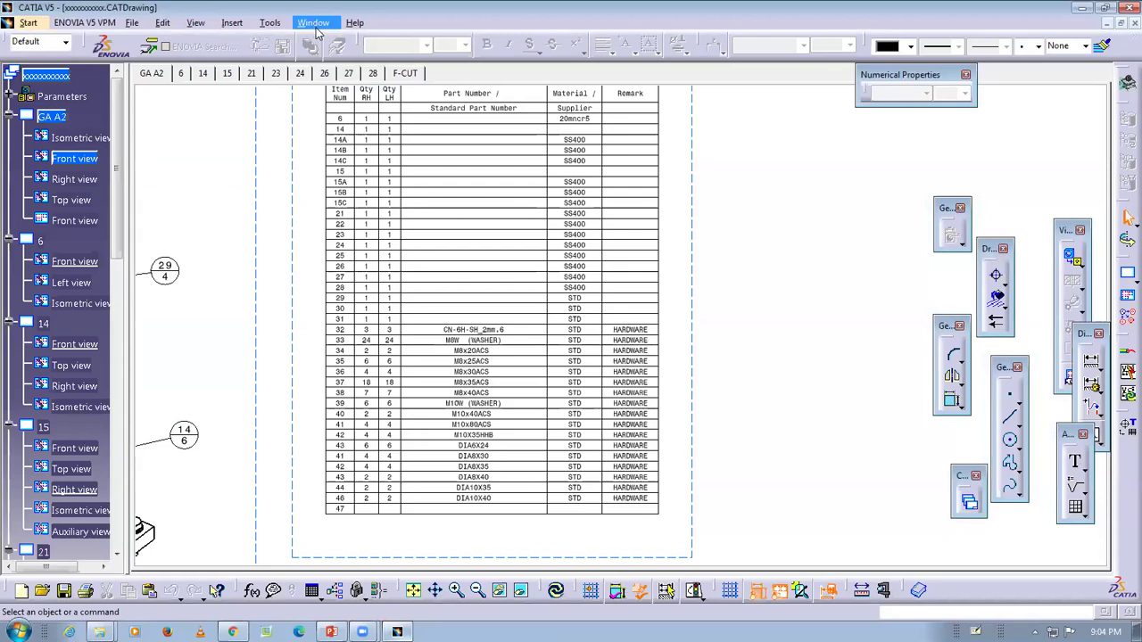
pyautogui.click(312, 25)
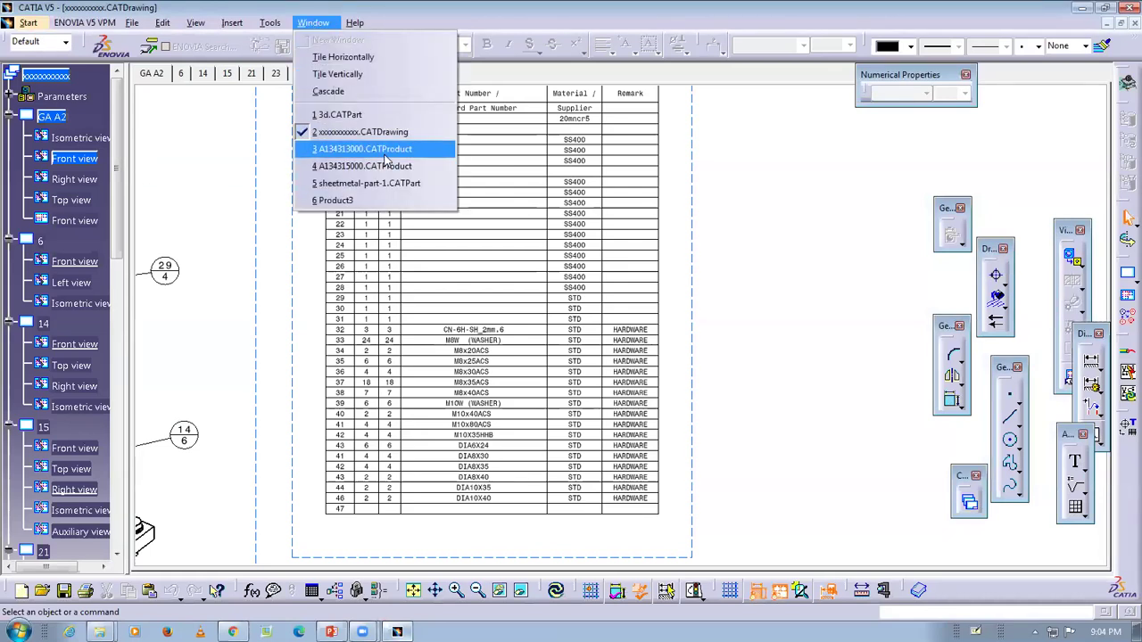
pyautogui.click(384, 149)
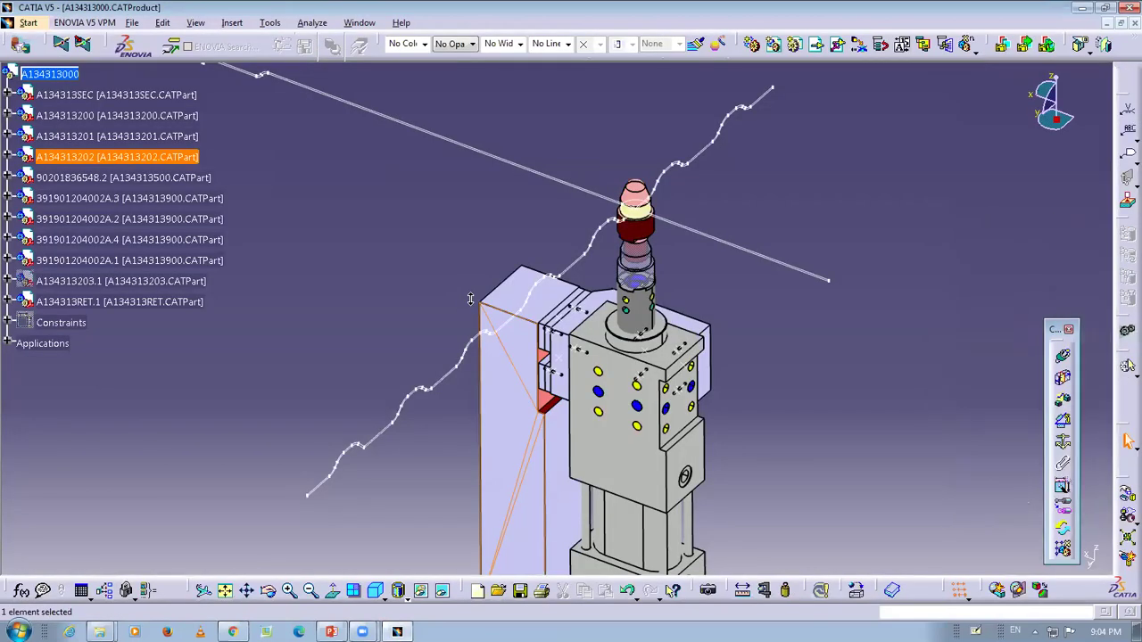
# - Examine the A134313000 locating unit assembly from different angles, including the mounting holes on its supporting bracket
pyautogui.scroll(-5, 467, 352)
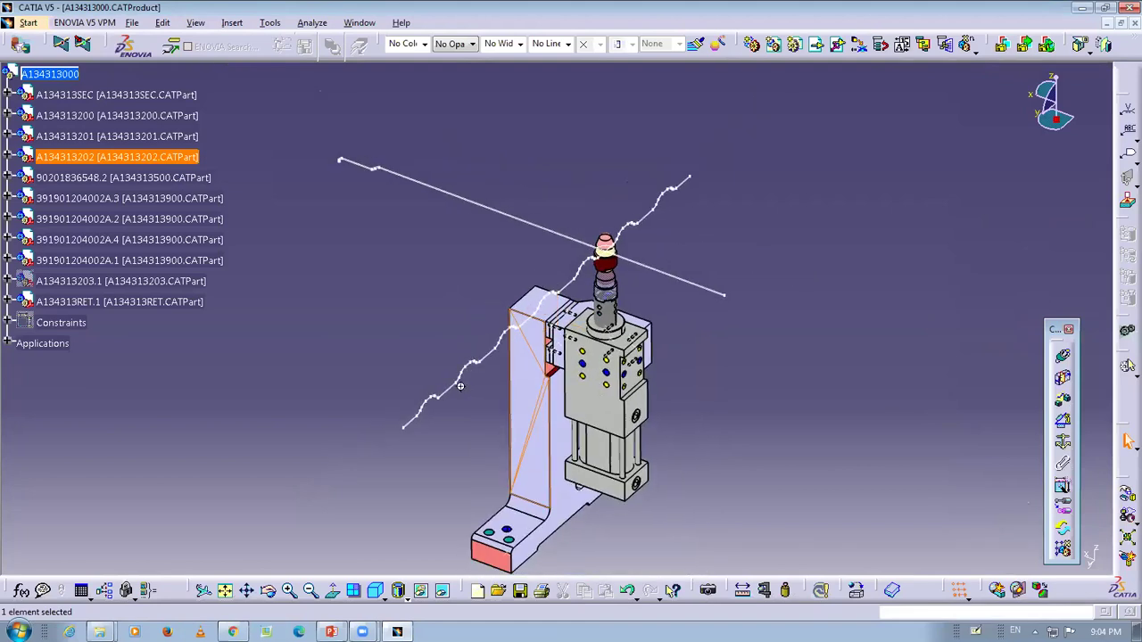
pyautogui.moveTo(516, 328); pyautogui.dragTo(435, 327, button='middle')
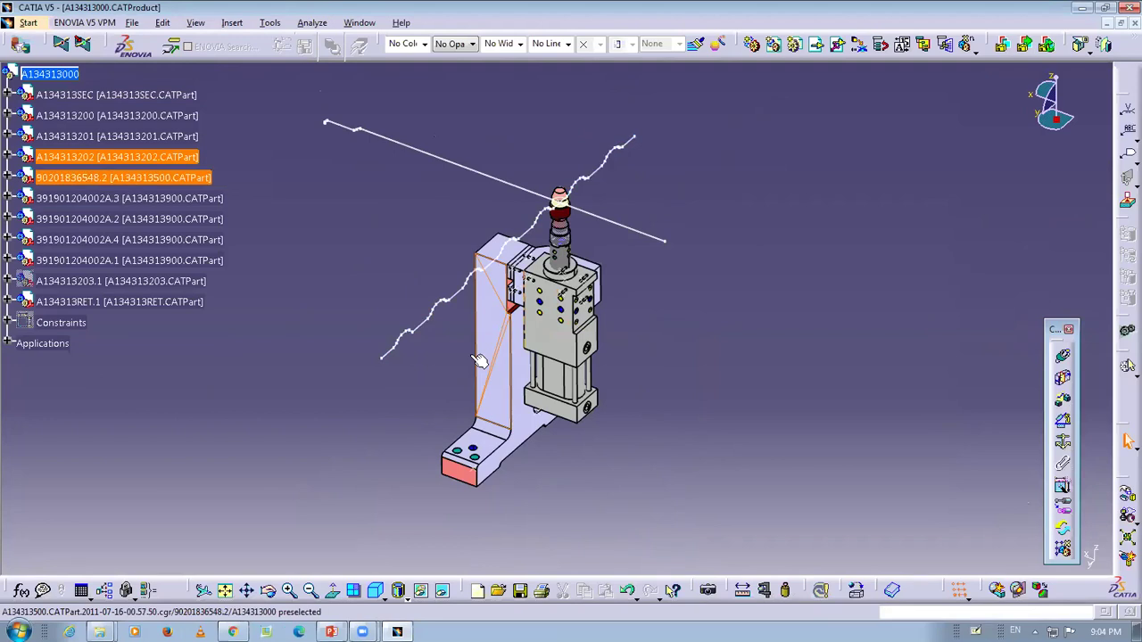
pyautogui.moveTo(590, 310); pyautogui.dragTo(616, 107, button='middle')
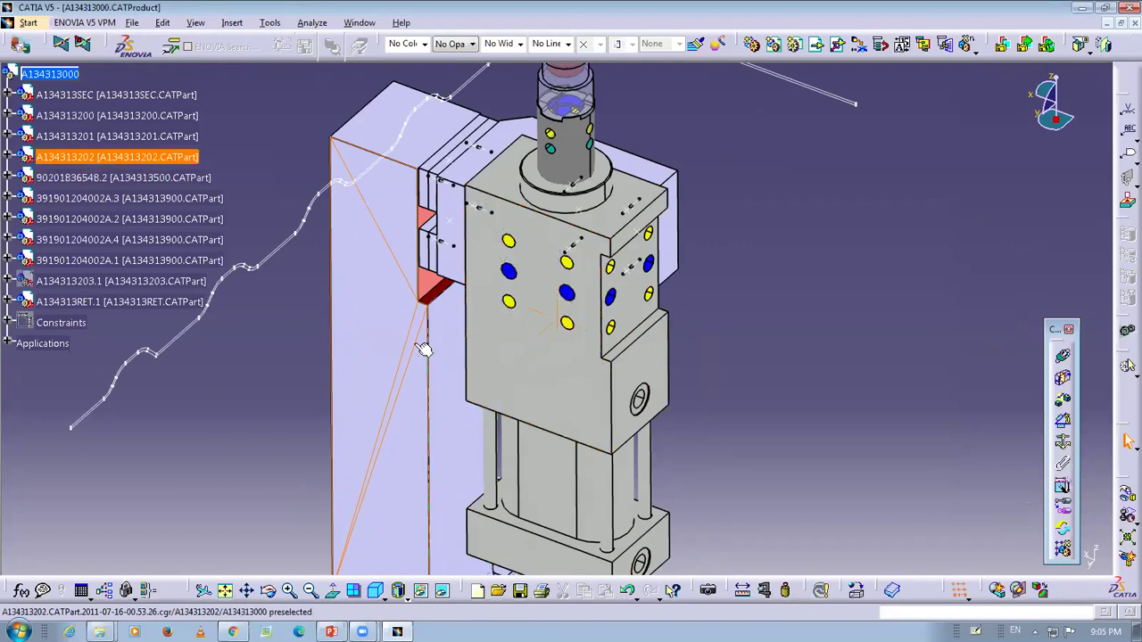
pyautogui.moveTo(424, 350); pyautogui.dragTo(479, 367, button='middle')
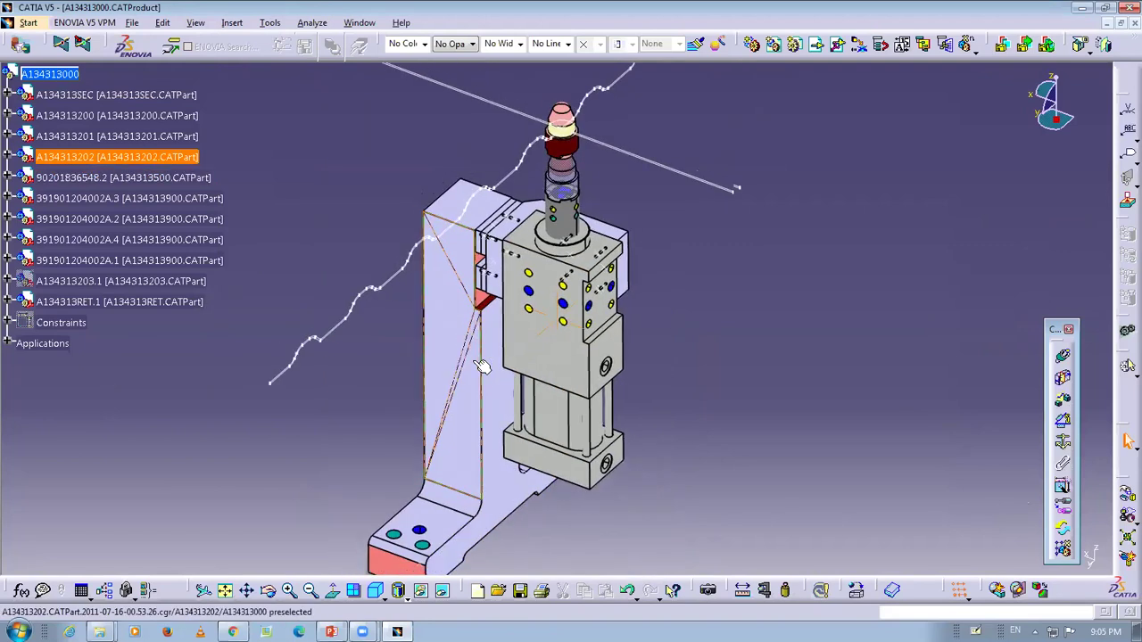
pyautogui.click(268, 590)
pyautogui.moveTo(367, 262); pyautogui.dragTo(349, 250)
pyautogui.scroll(4, 396, 312)
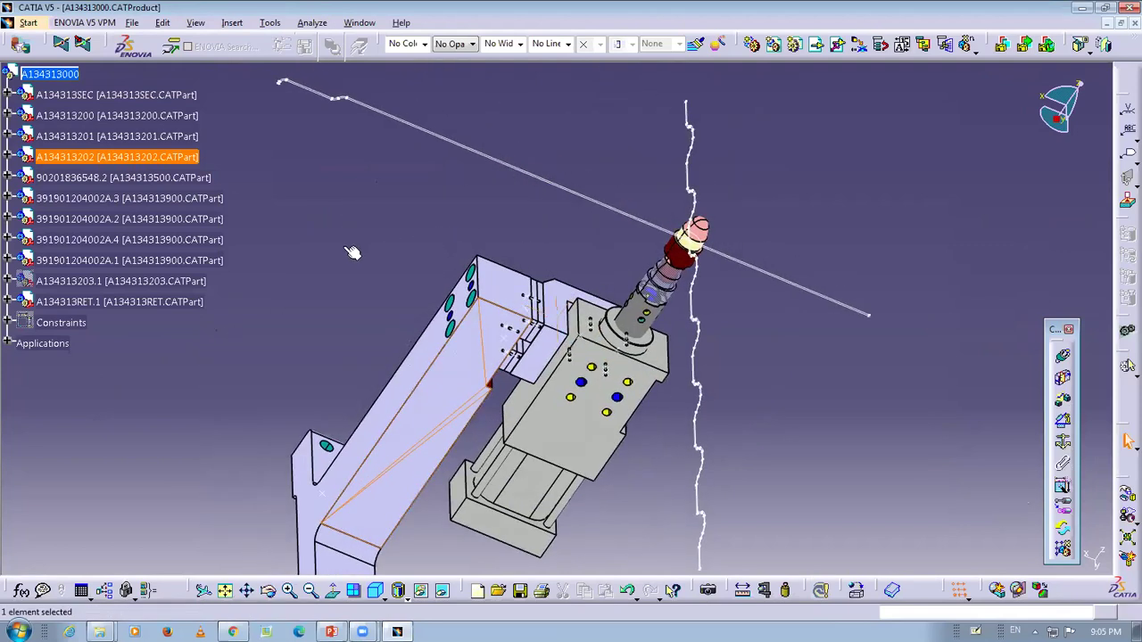
pyautogui.scroll(-4, 395, 311)
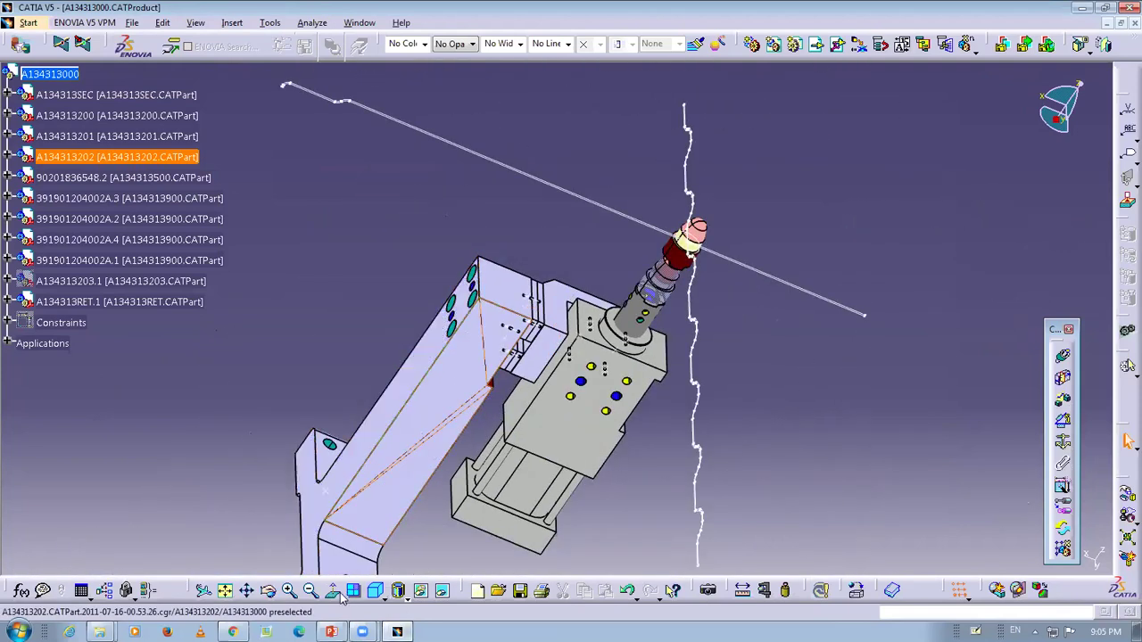
pyautogui.moveTo(424, 241); pyautogui.dragTo(500, 290)
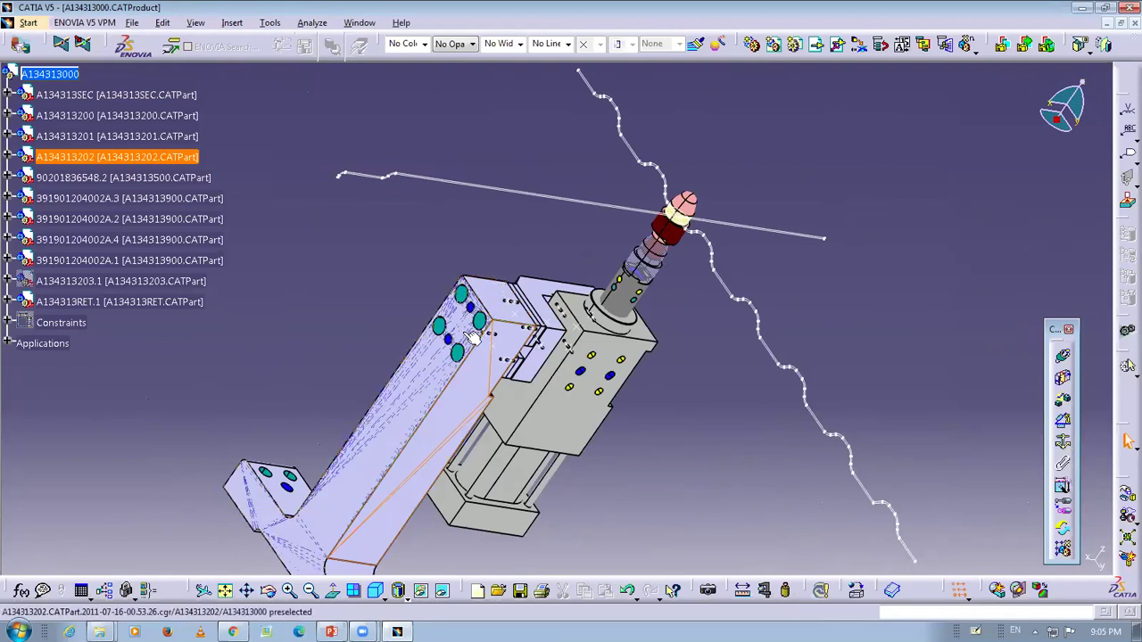
pyautogui.click(473, 328)
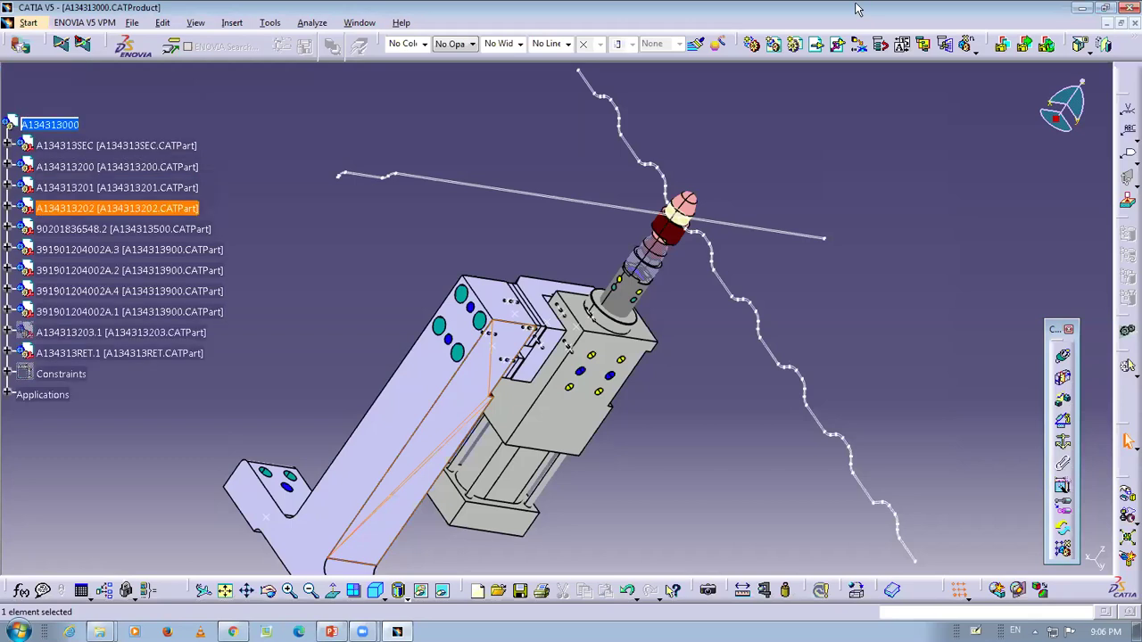
# - Minimize CATIA and reveal the next line on the presentation's closing thank-you slide
pyautogui.click(1081, 7)
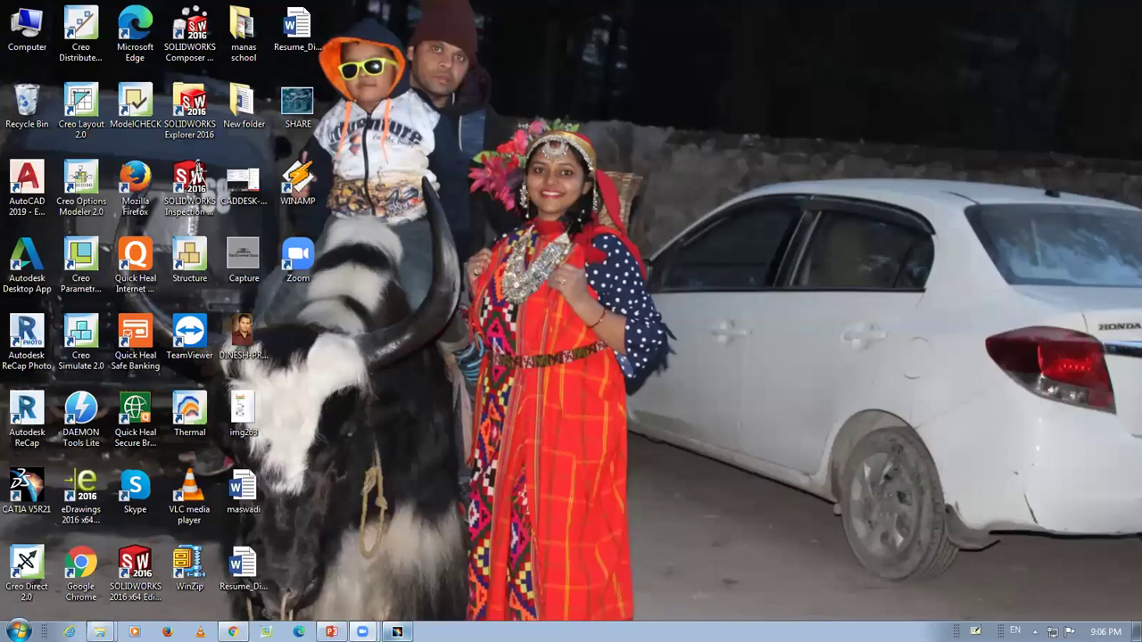
pyautogui.moveTo(397, 632)
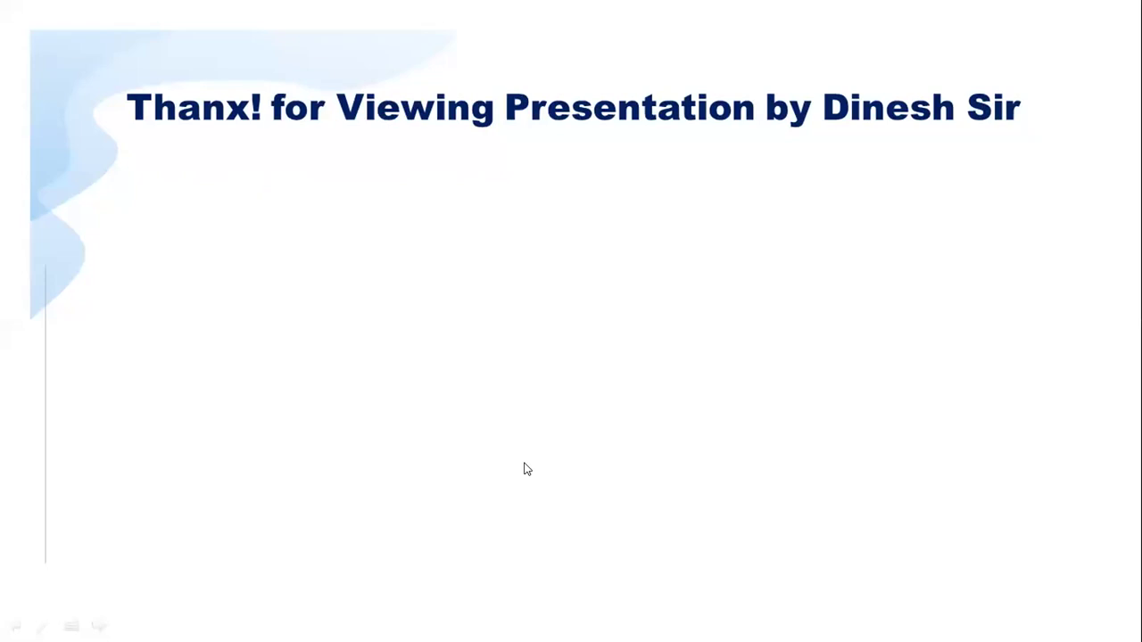
pyautogui.click(525, 463)
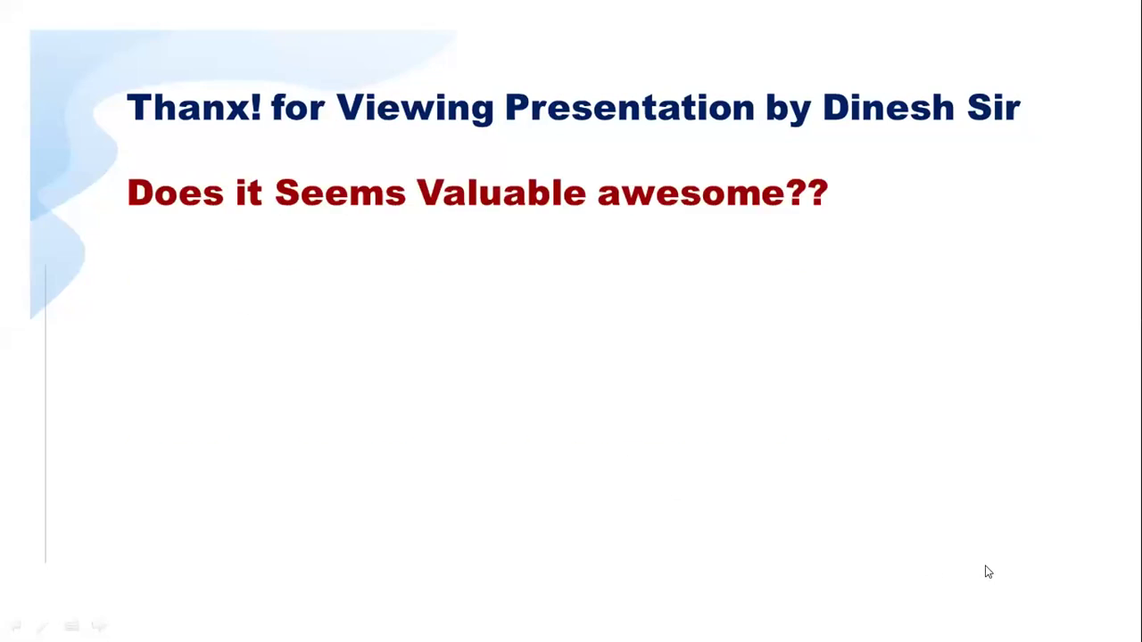